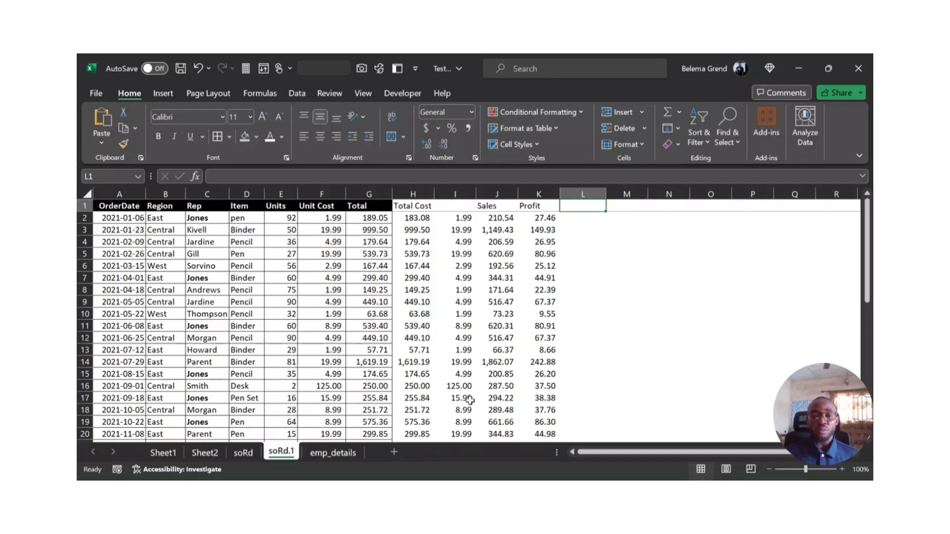
Step: Delete the OrderDate and Region columns from the emp_details sheet
click(336, 453)
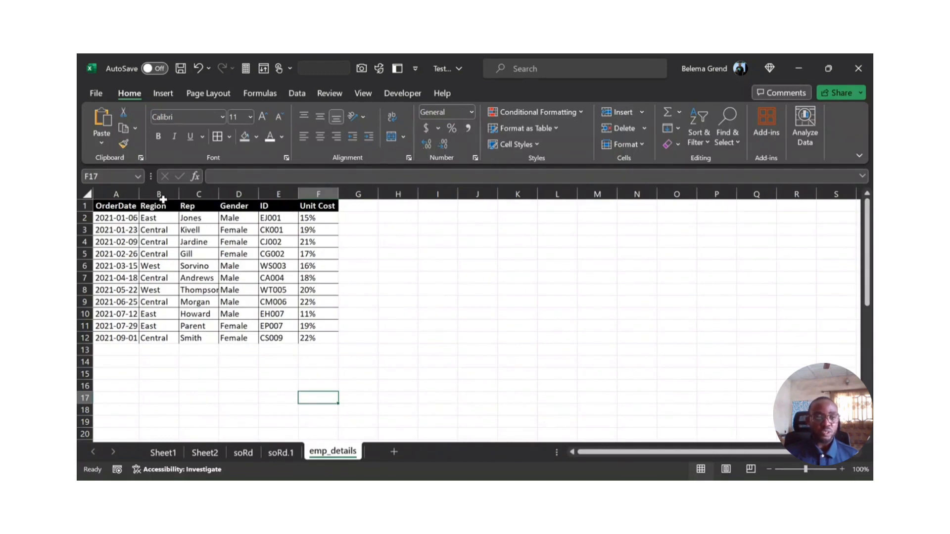
click(159, 193)
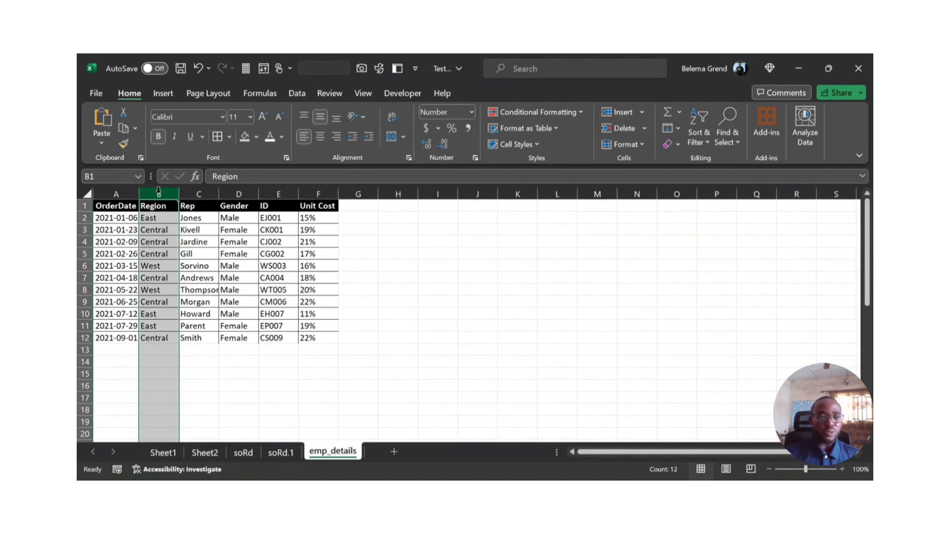
key(shift+Left)
key(ctrl+minus)
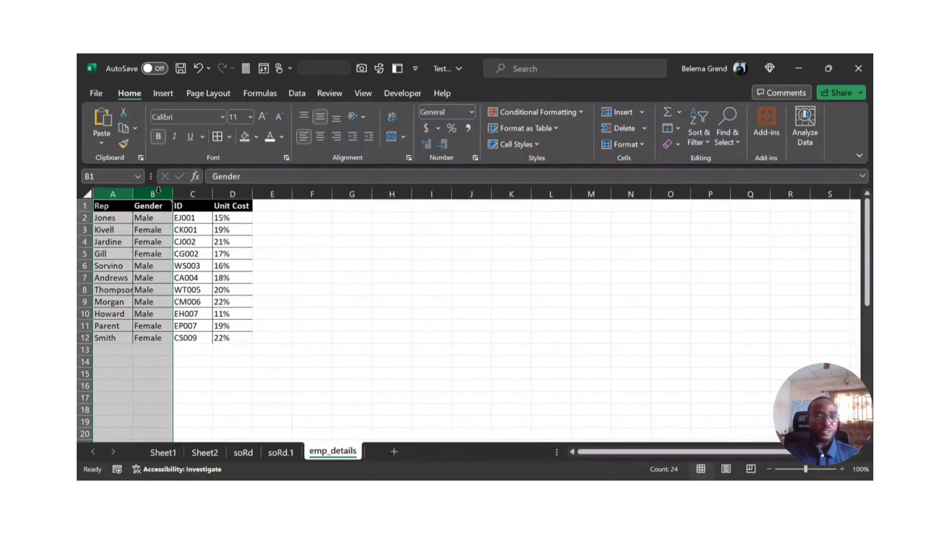
click(154, 218)
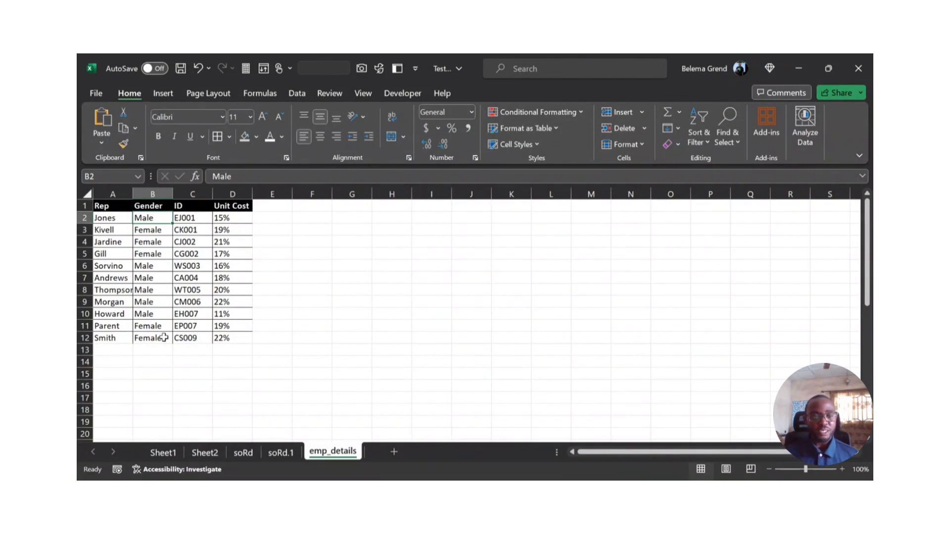
Step: Rename the Unit Cost header in cell D1 of emp_details to Rate
click(224, 208)
text(Rate)
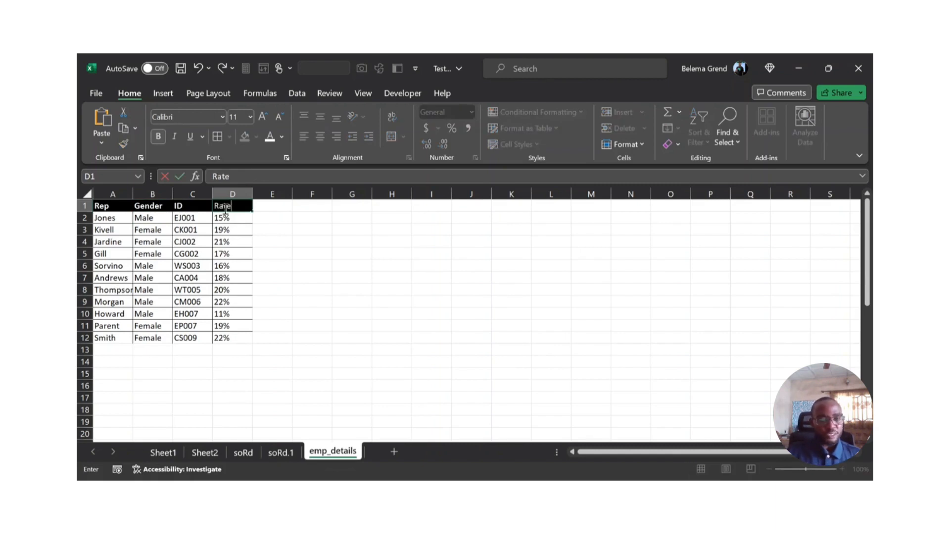
key(Return)
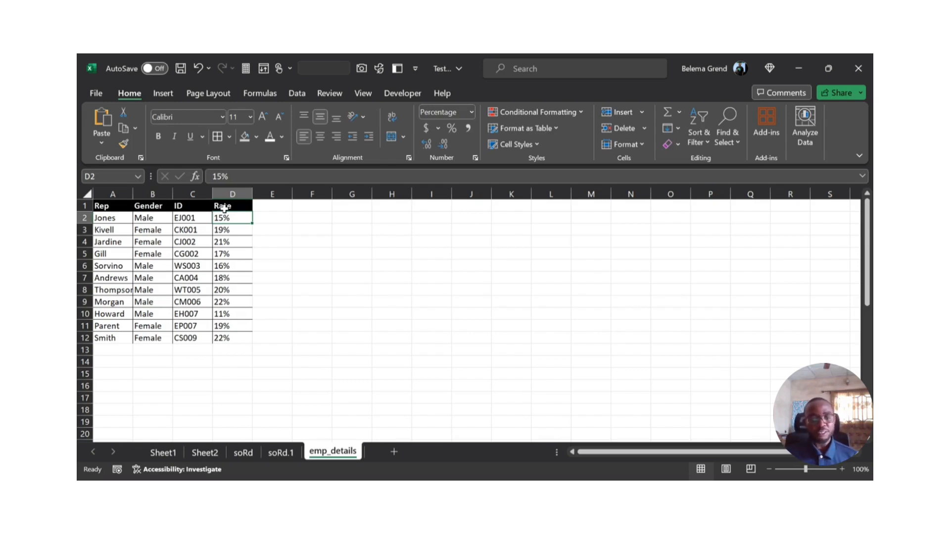
Step: Examine the rep, Sales and Profit cells of the first record on the soRd.1 sheet, including their formulas
click(272, 451)
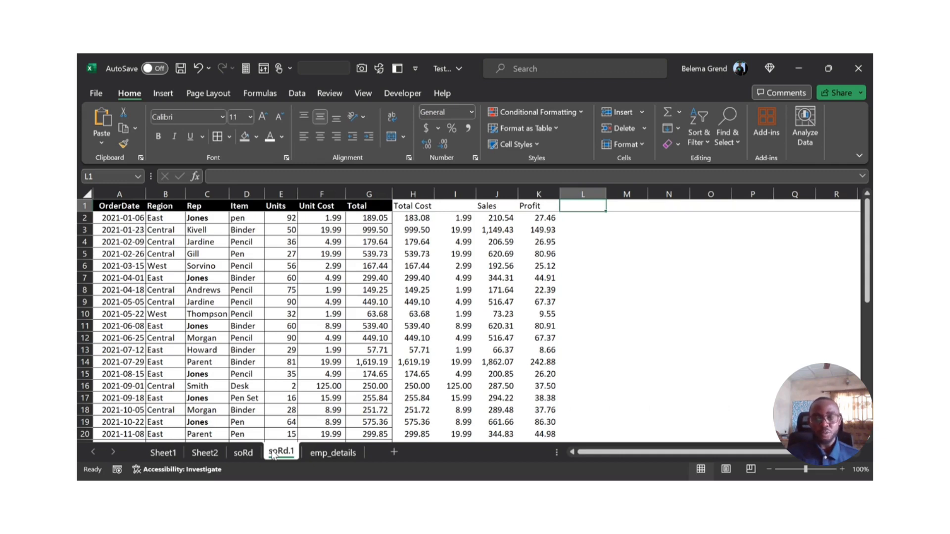
click(208, 218)
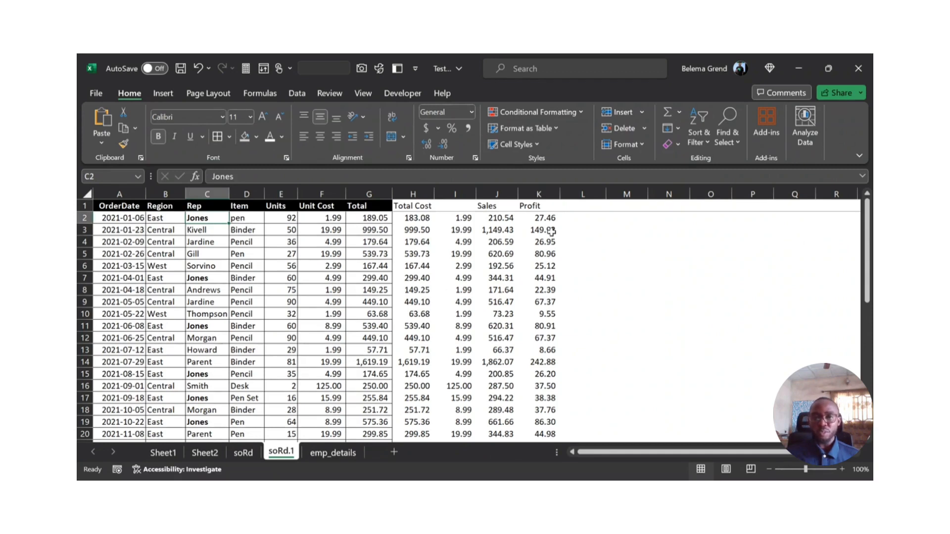
click(499, 219)
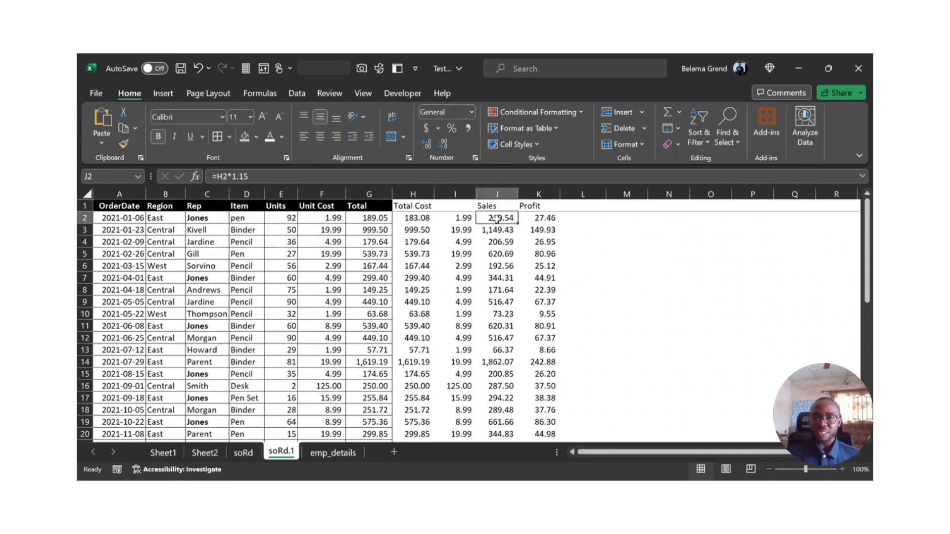
click(541, 216)
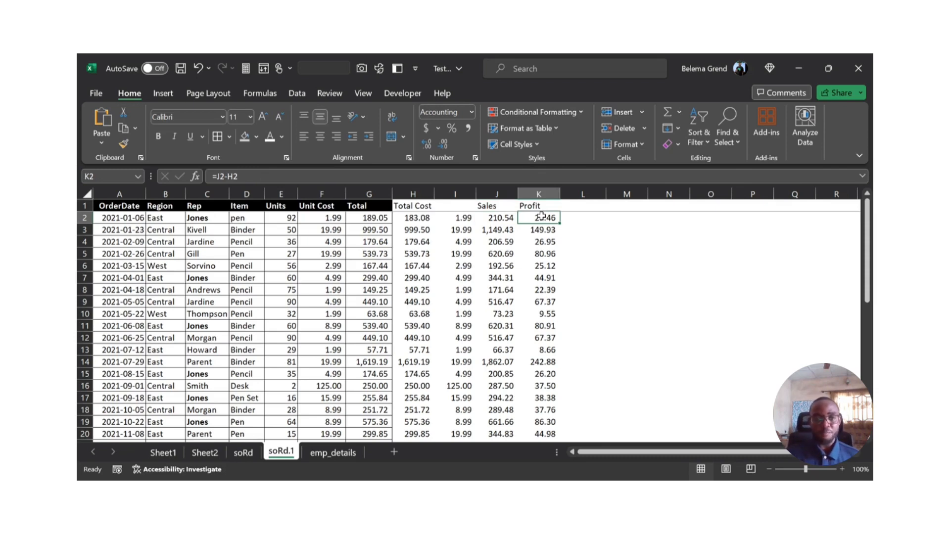
click(196, 221)
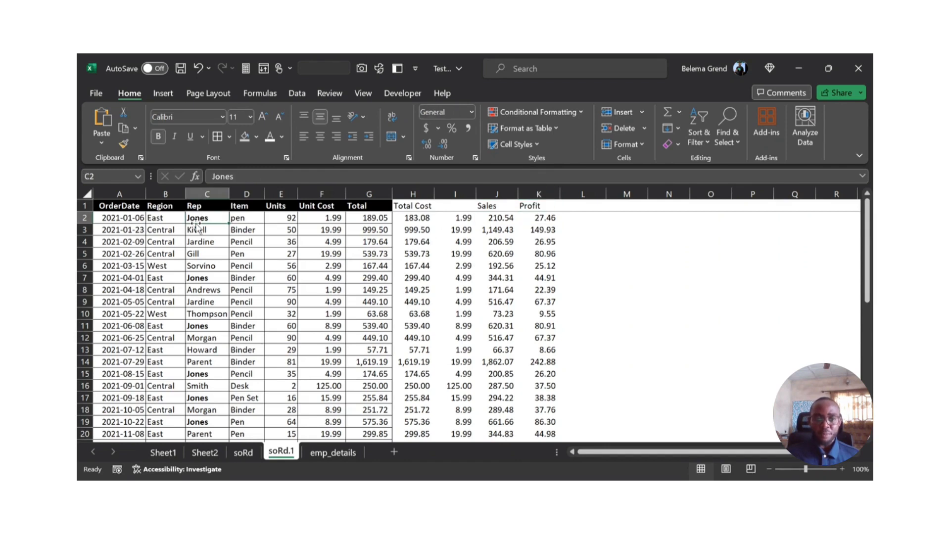
click(504, 221)
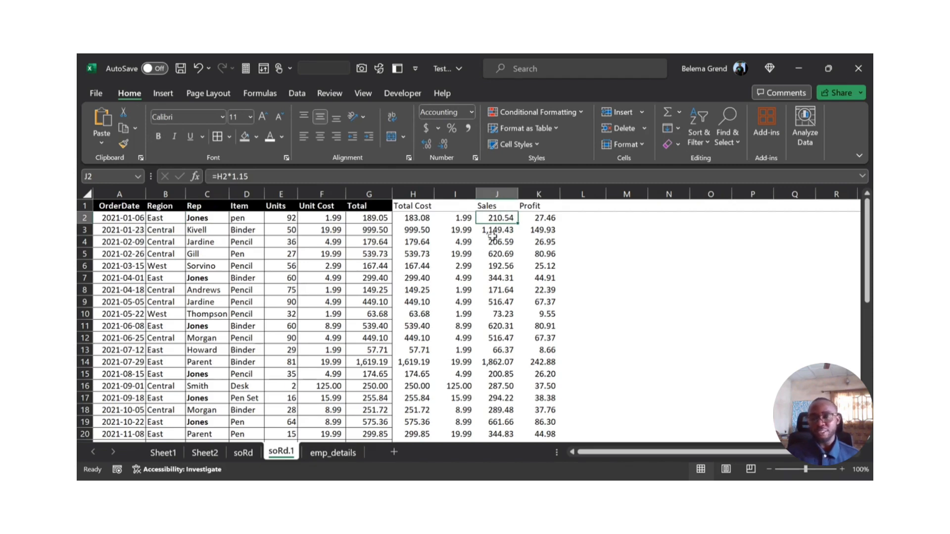
Step: Compare the reps listed on soRd.1 with the reps and their rates on the emp_details sheet
click(326, 452)
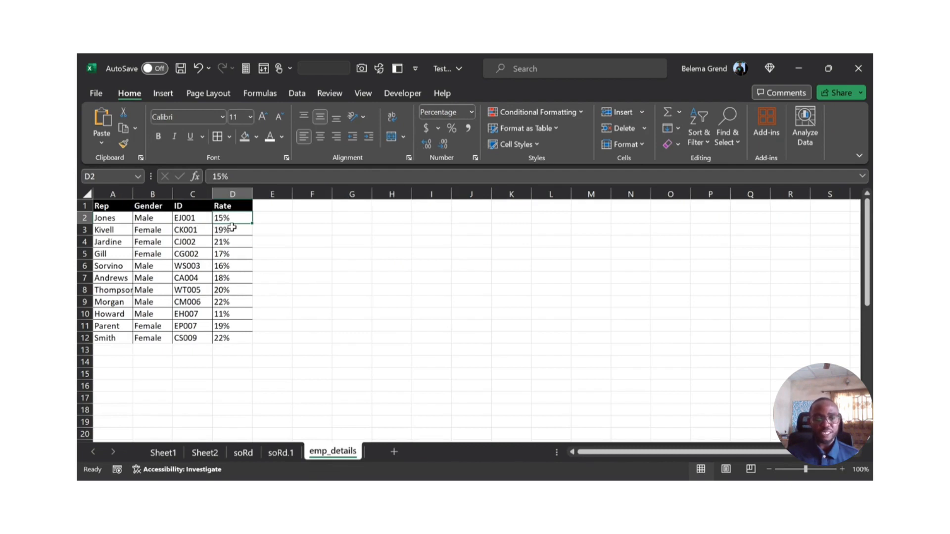
click(291, 454)
click(317, 452)
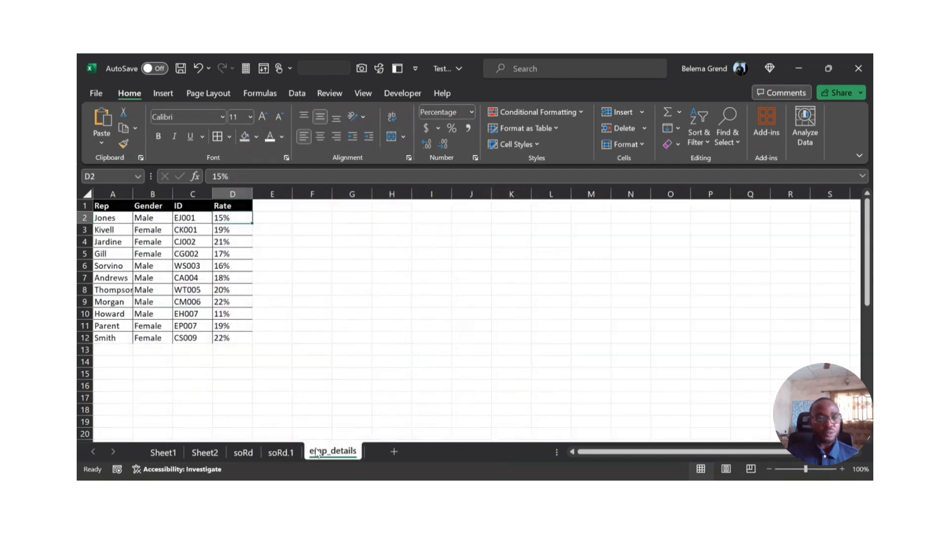
click(292, 462)
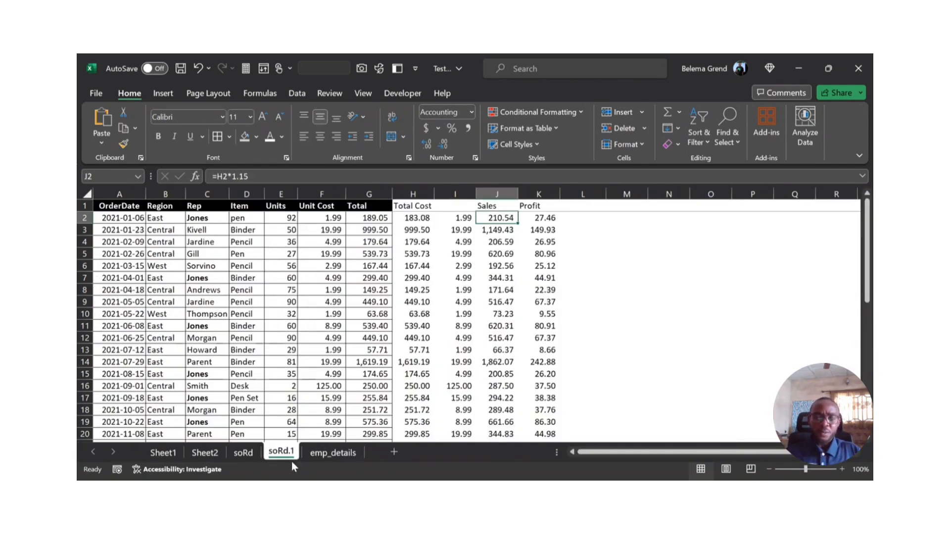
click(212, 234)
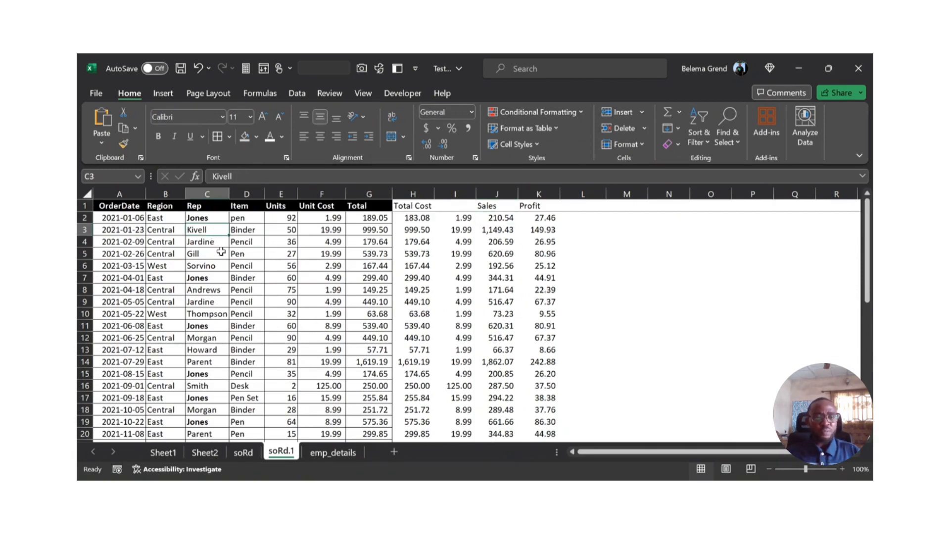
click(563, 220)
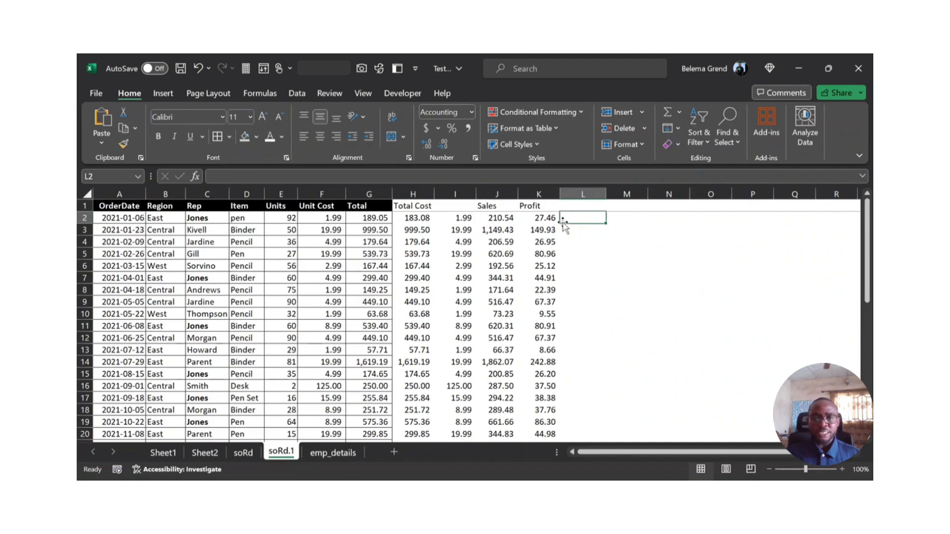
click(200, 215)
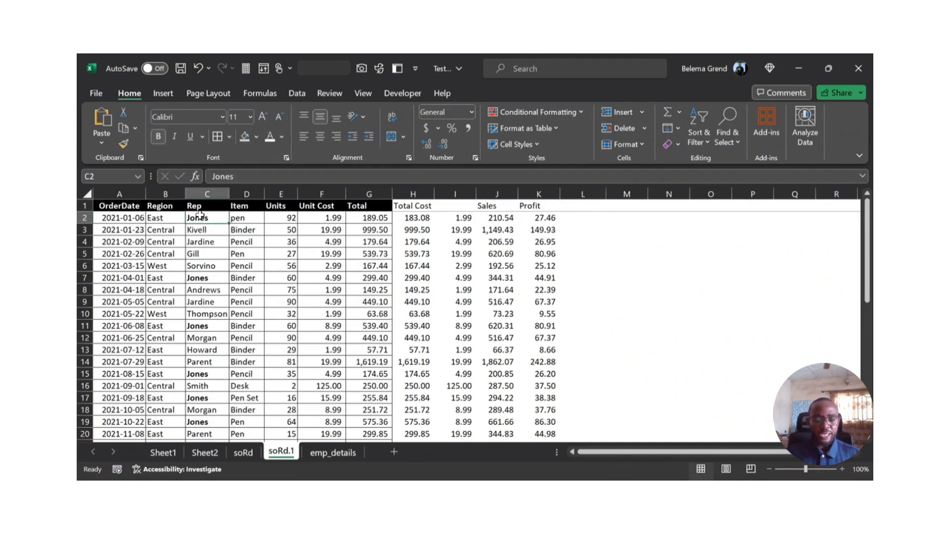
click(334, 454)
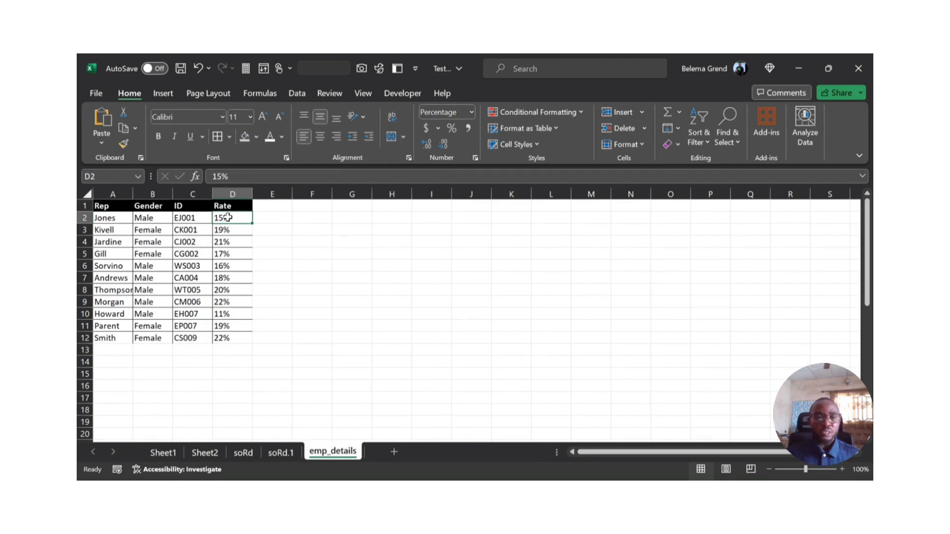
click(110, 221)
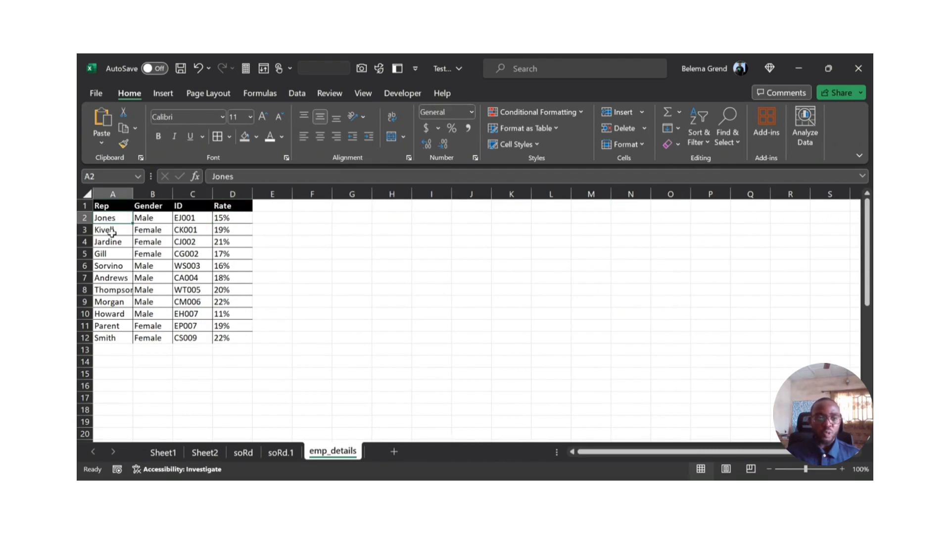
click(112, 232)
click(112, 255)
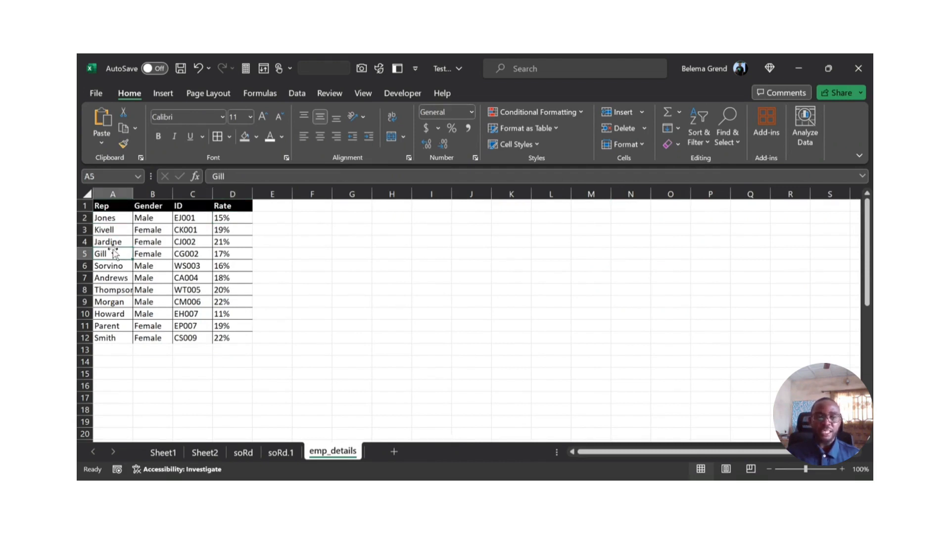
Step: Begin a VLOOKUP formula in cell L2 of the soRd.1 sheet with the rep in C2 as the lookup value
click(265, 454)
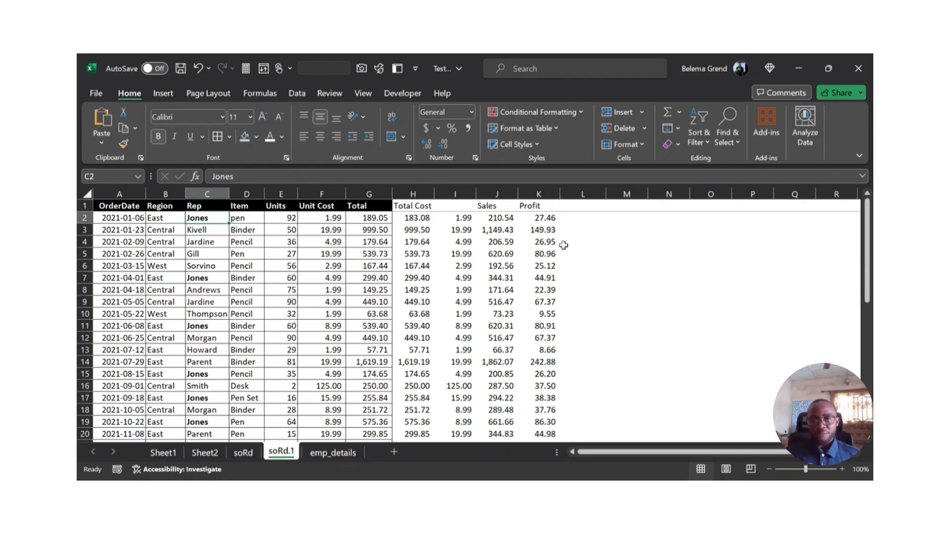
click(577, 220)
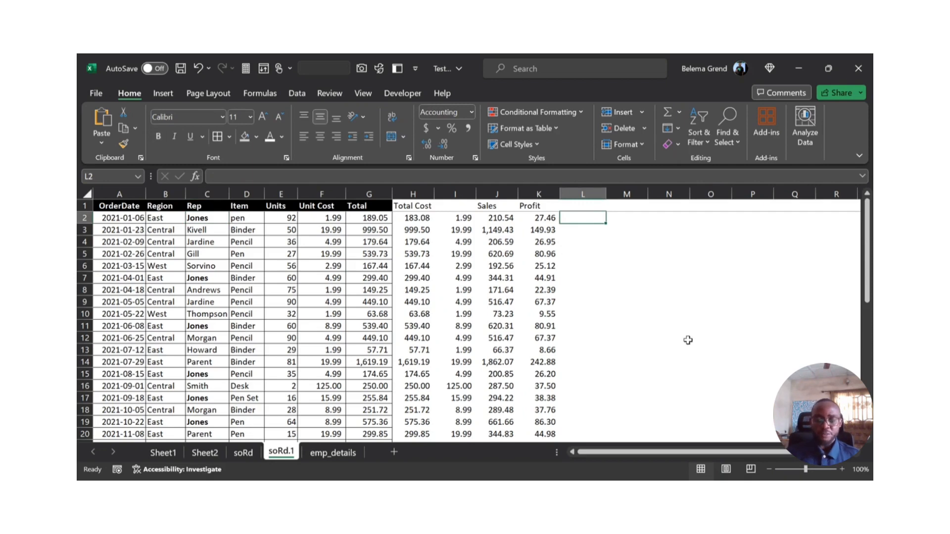
text(=)
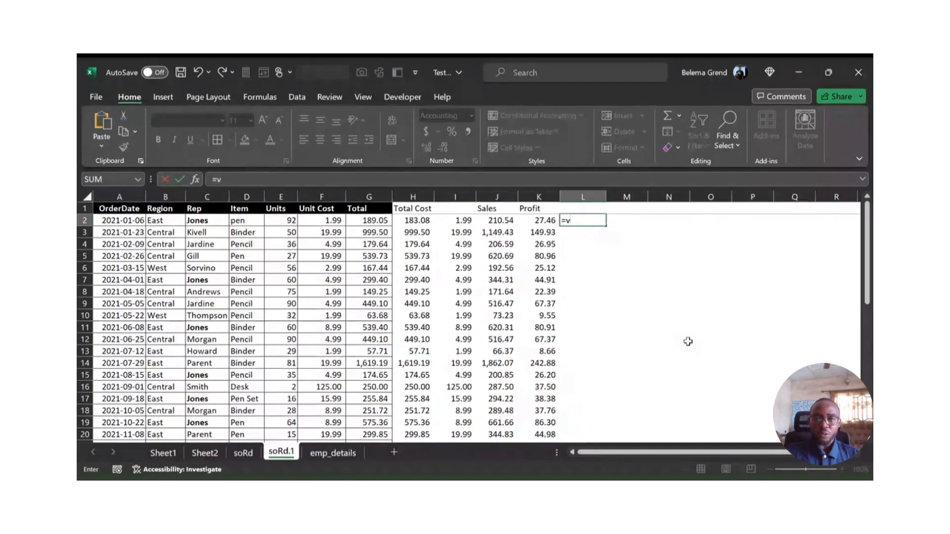
text(vl)
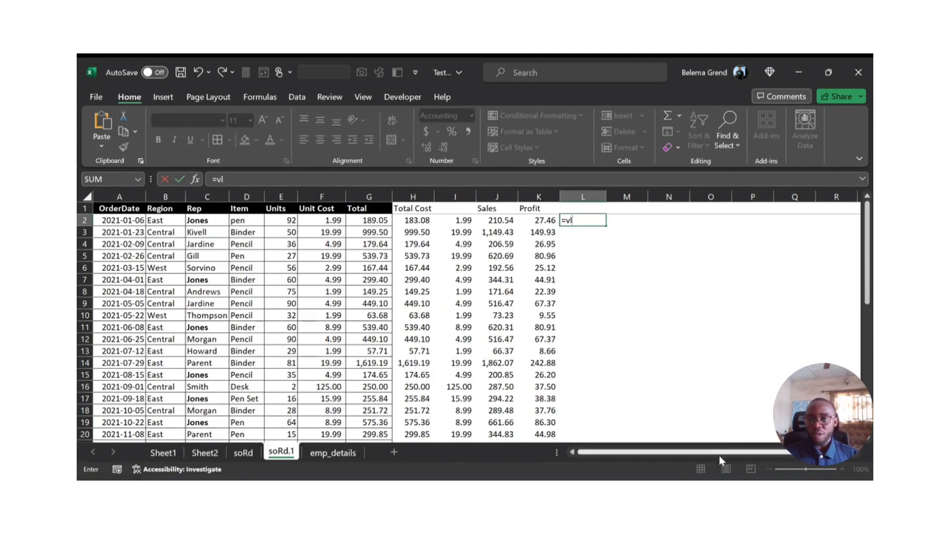
drag(721, 457, 765, 454)
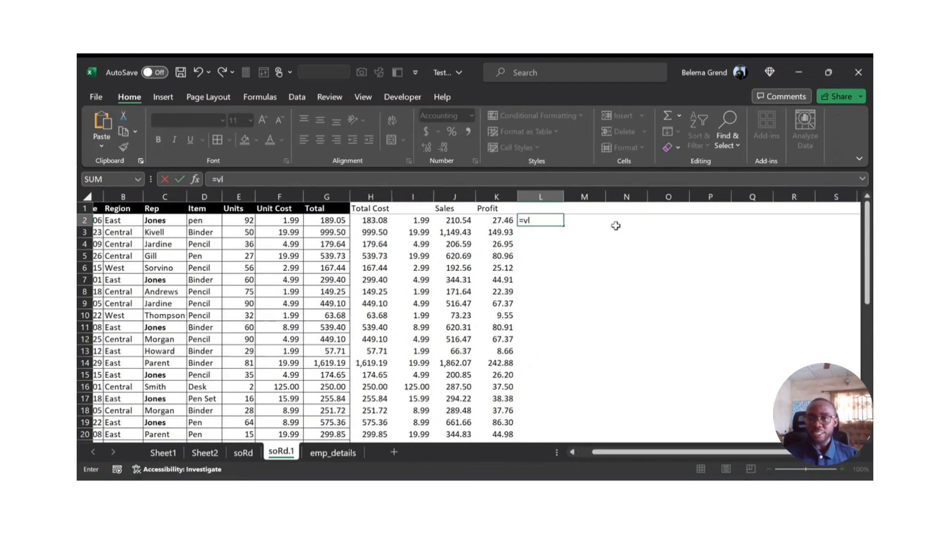
drag(650, 453, 583, 461)
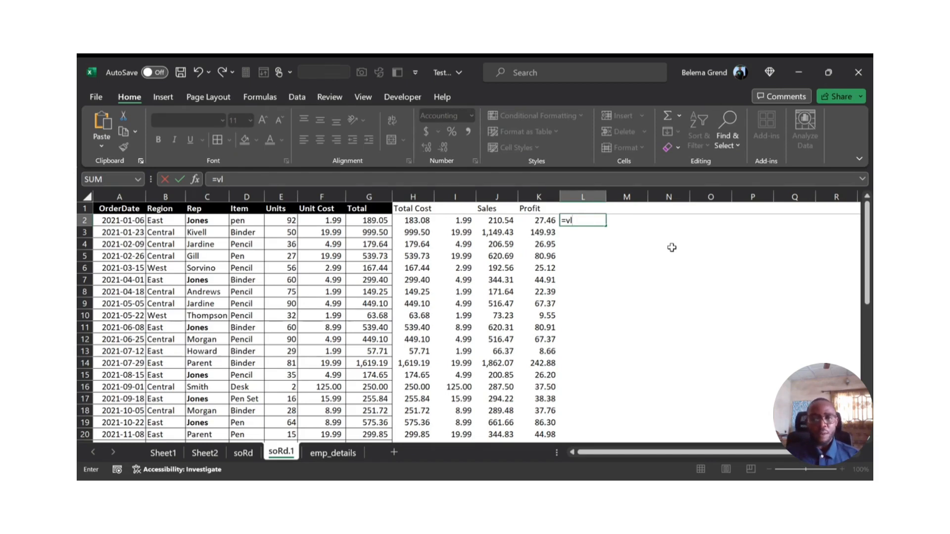
key(Tab)
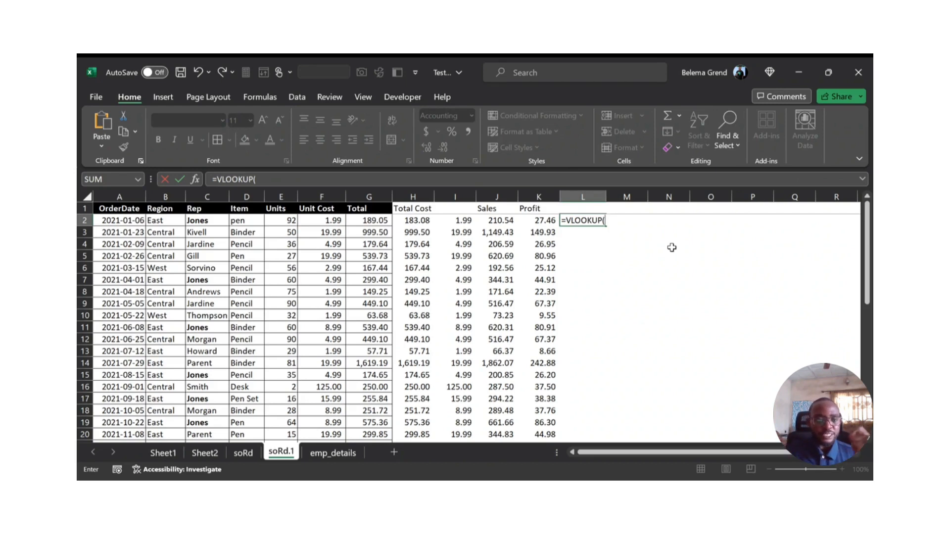
click(207, 223)
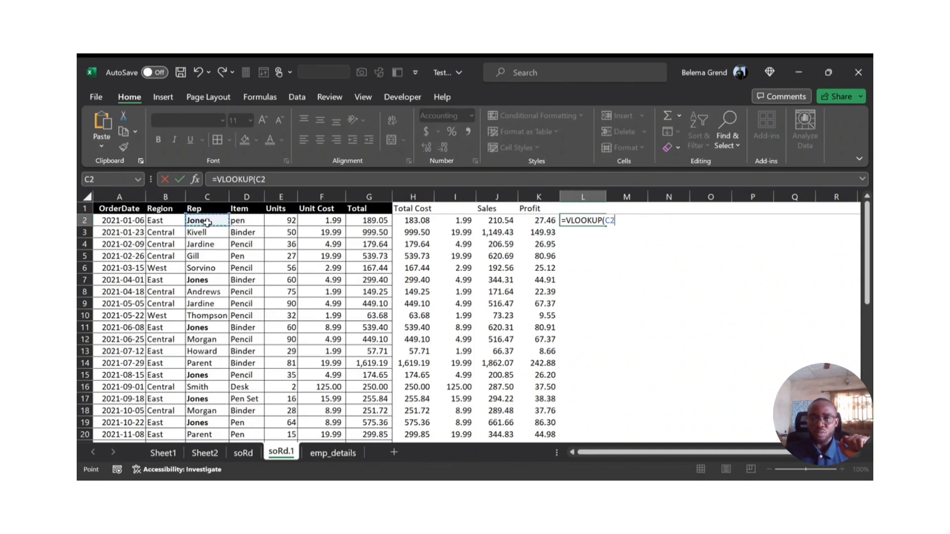
text(,)
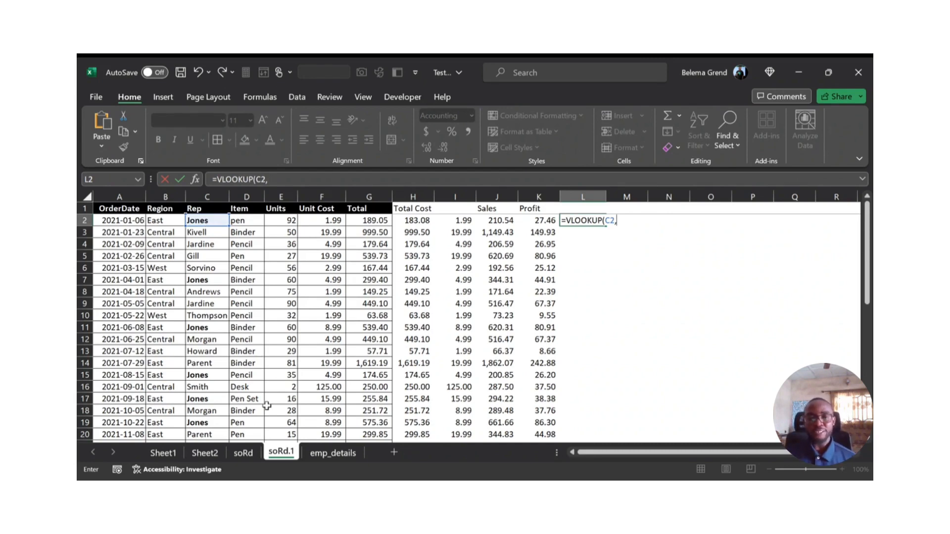
Step: Set the VLOOKUP's table array to the range A2:D12 on the emp_details sheet
click(320, 458)
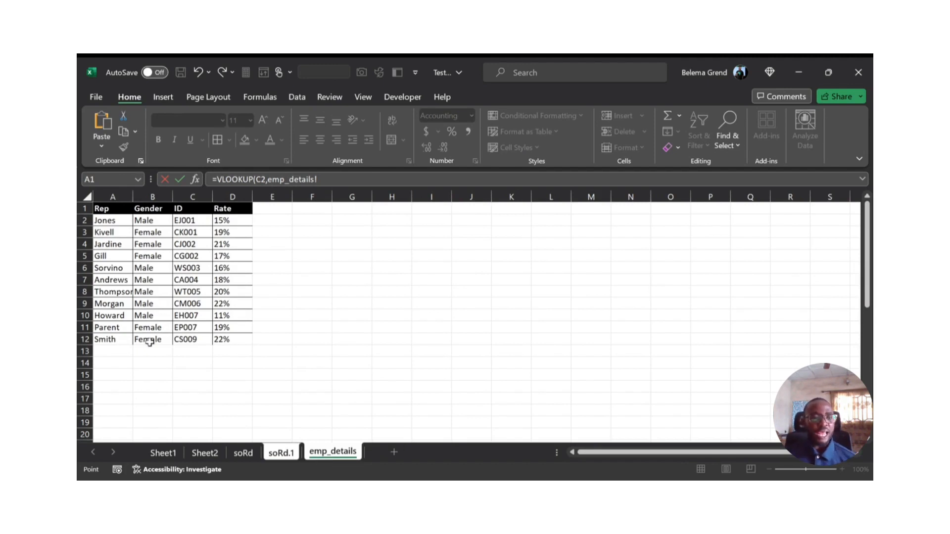
click(113, 218)
drag(115, 219, 126, 343)
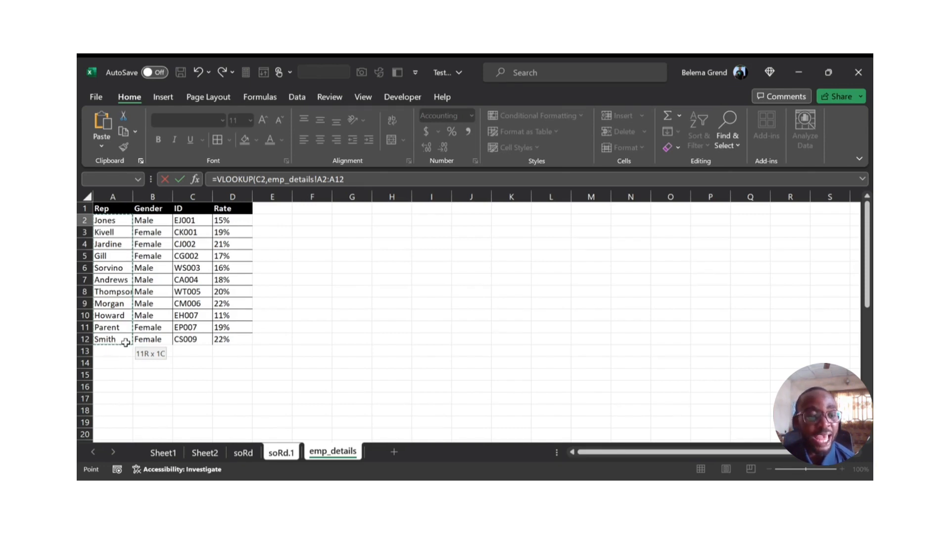
drag(129, 341, 146, 340)
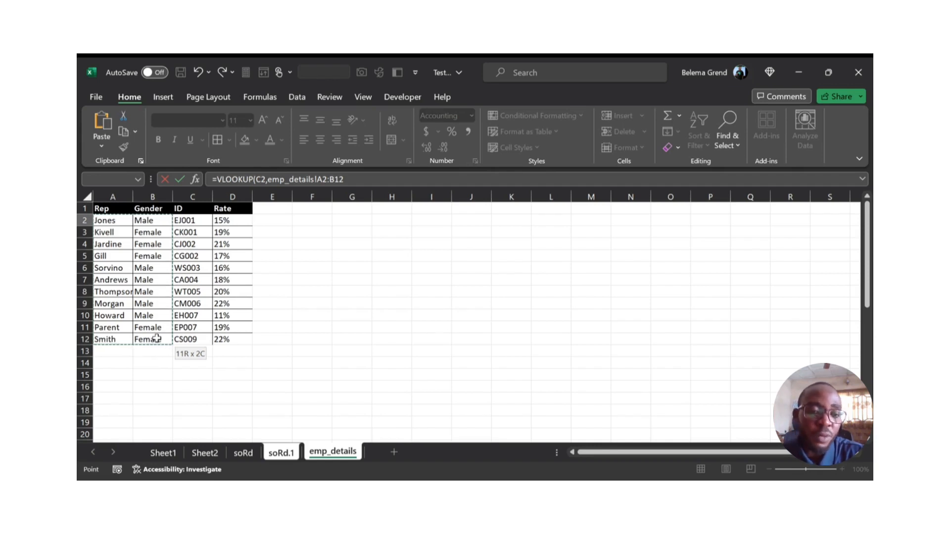
drag(162, 339, 220, 342)
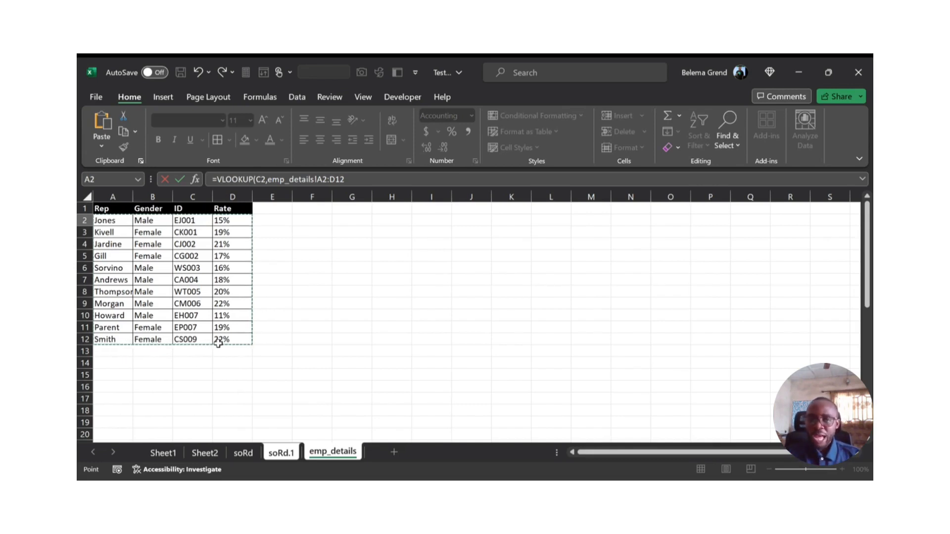
Step: Complete the VLOOKUP in L2 with column index 4 and FALSE for an exact match, and reselect the cell
text(,4,)
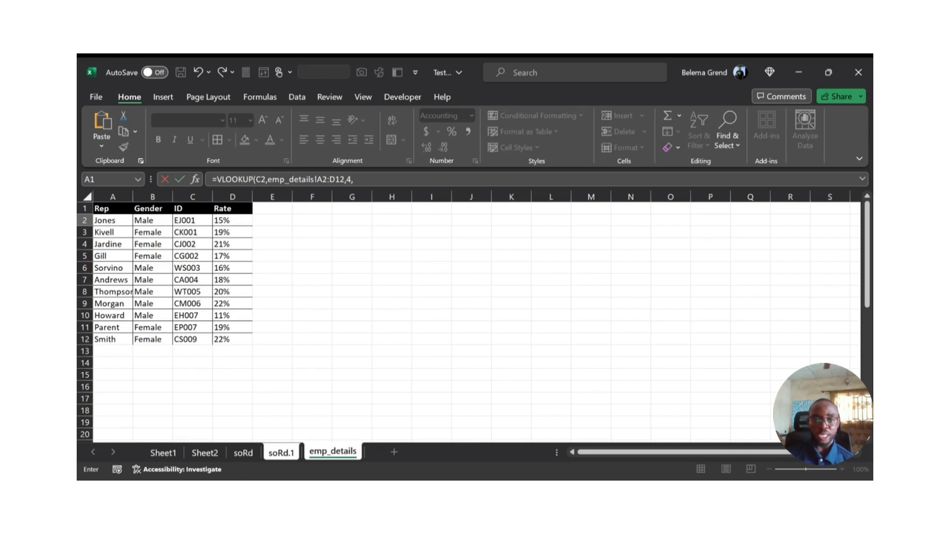
text(FALSE)
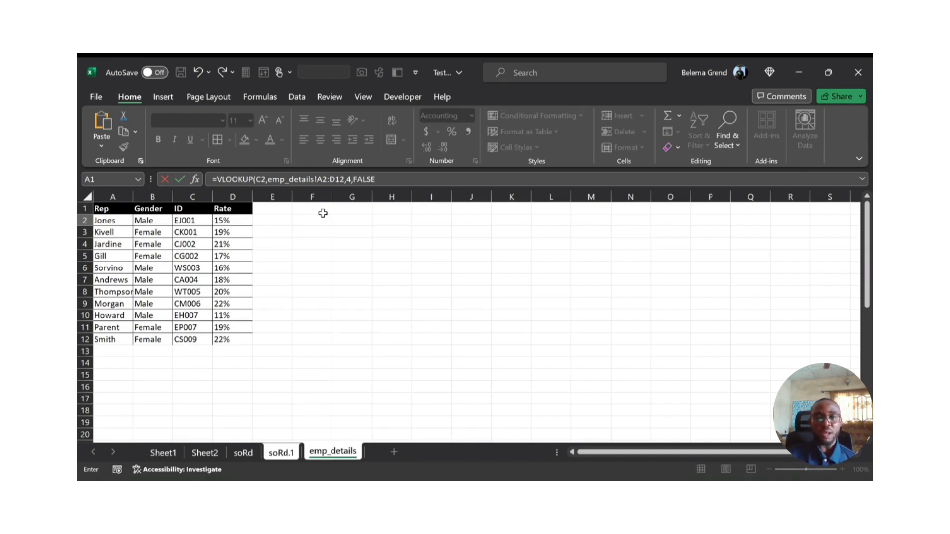
text())
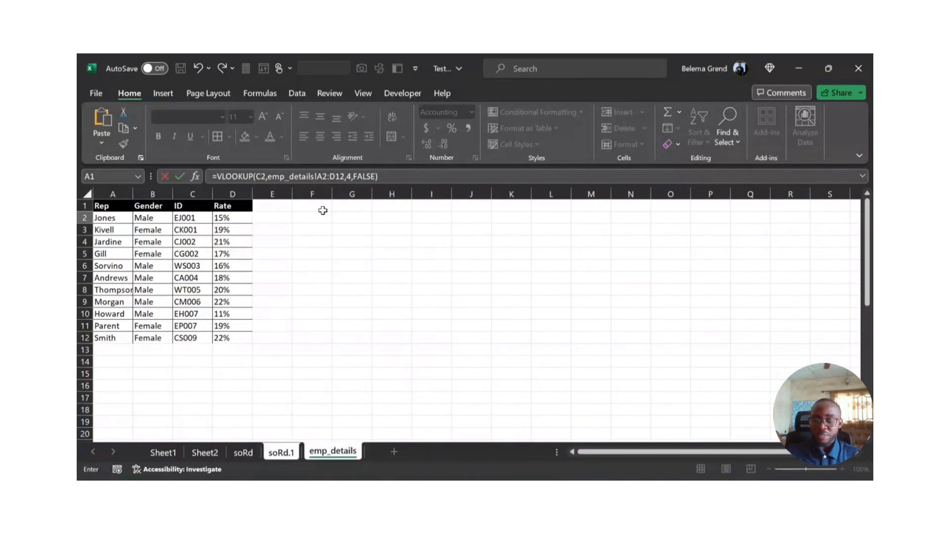
key(Return)
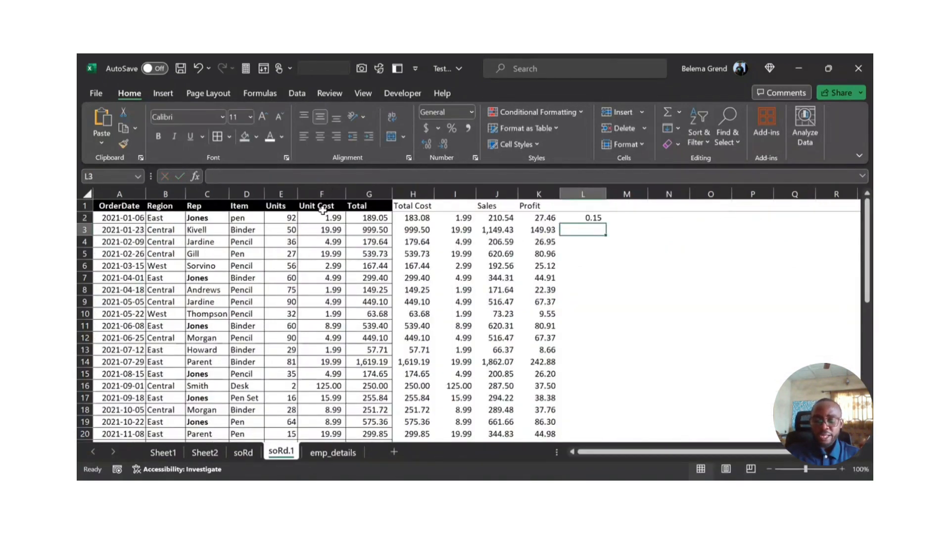
key(Up)
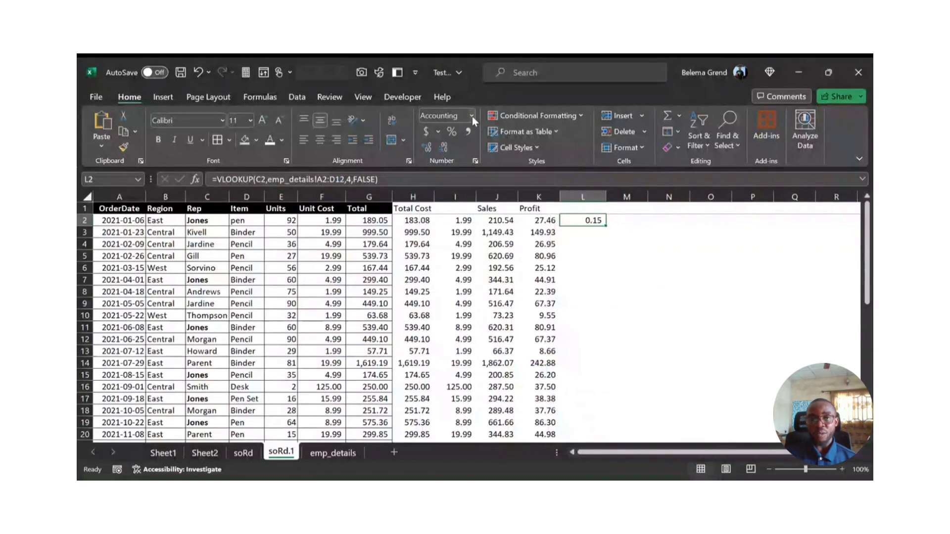
click(472, 117)
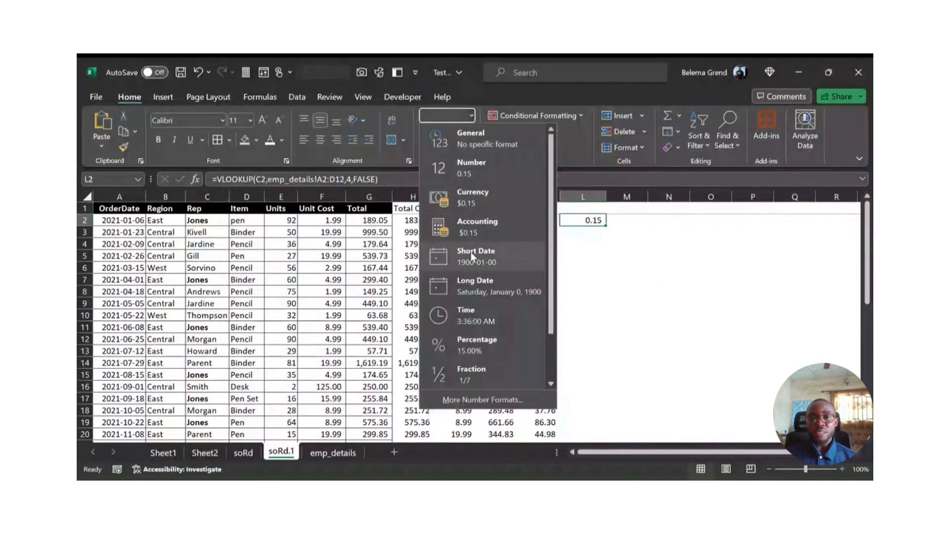
click(483, 342)
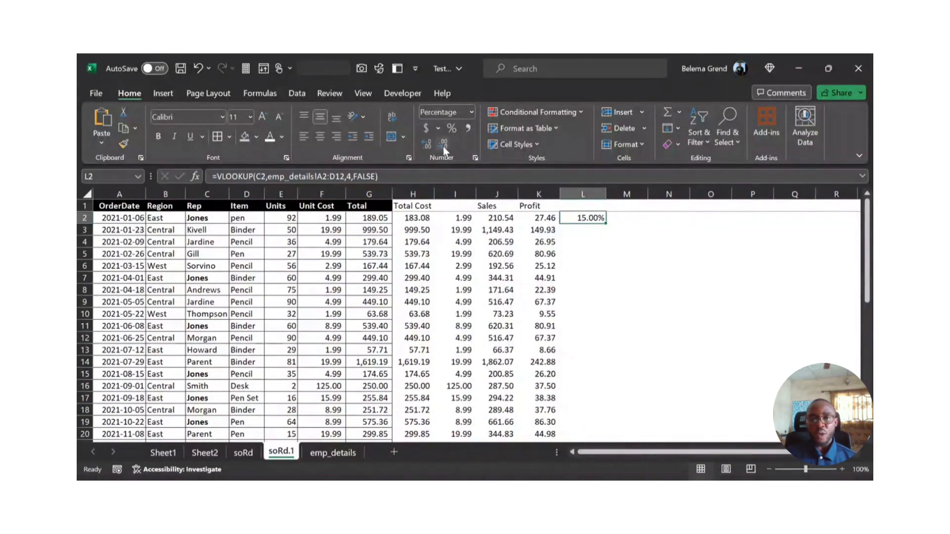
key(ctrl+z)
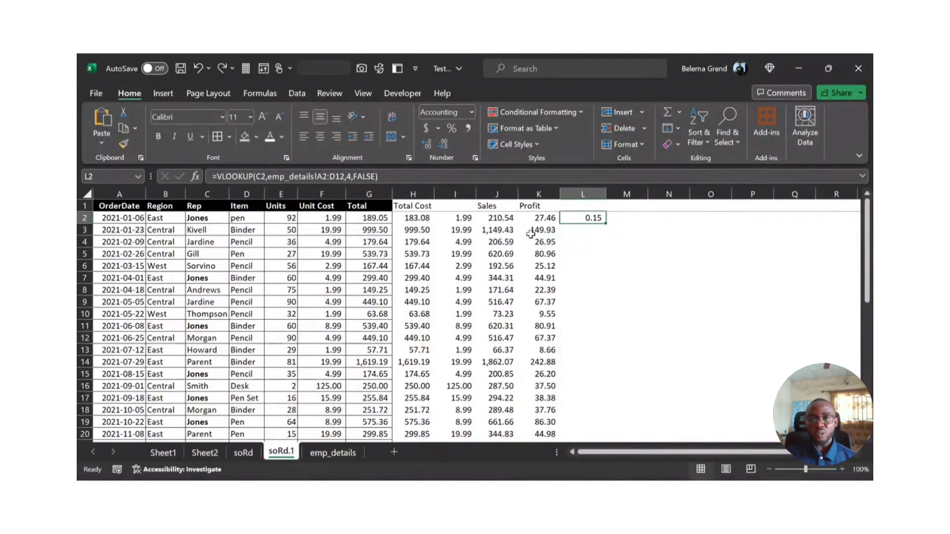
Step: Format L2 as a percentage without decimals and check it against the first rep's rate in D2 of emp_details
click(452, 130)
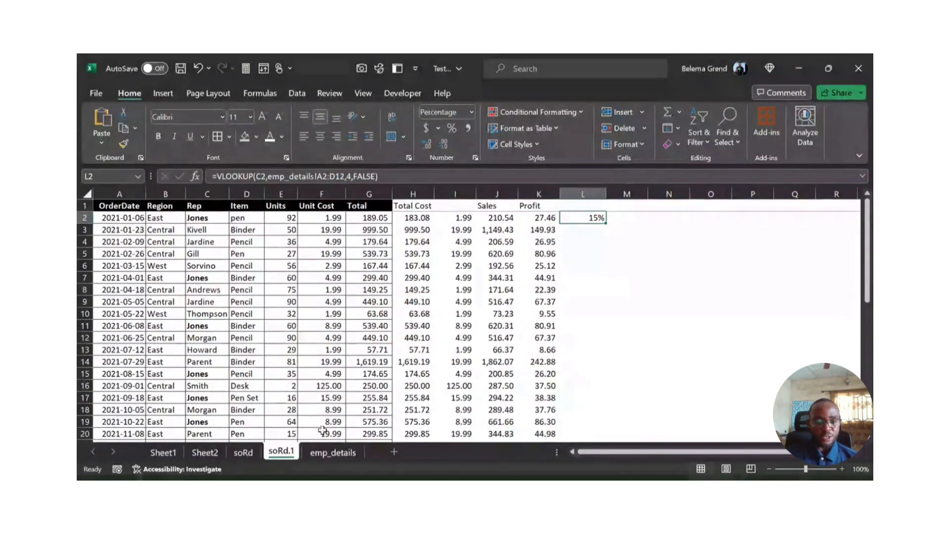
click(326, 453)
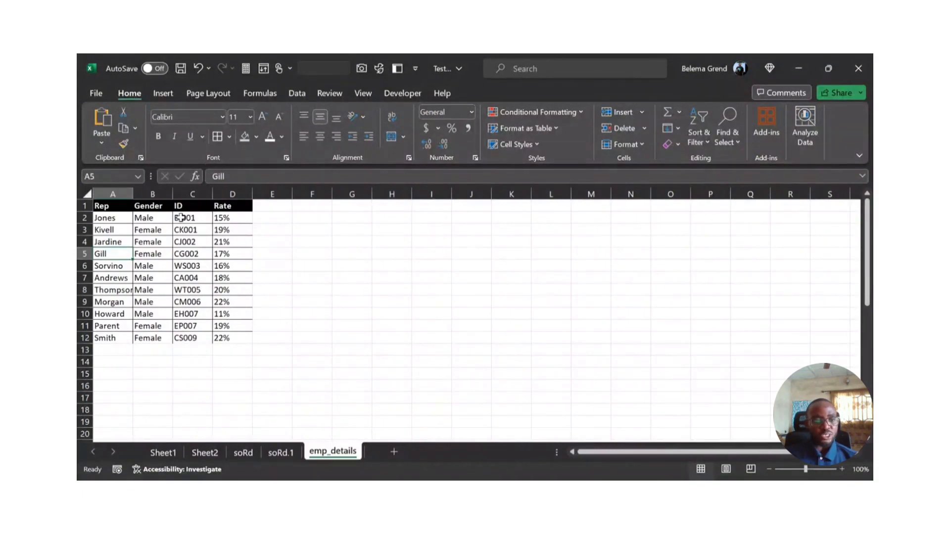
click(232, 220)
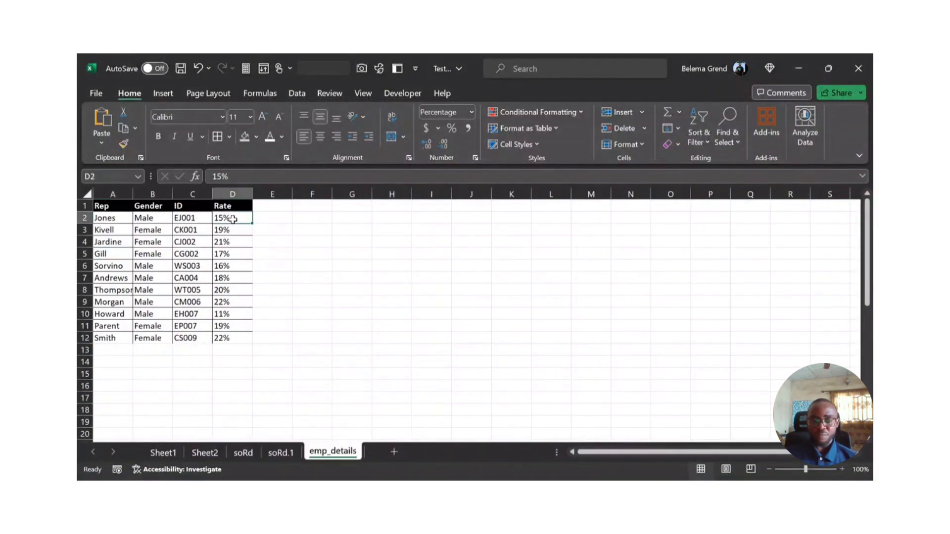
click(280, 453)
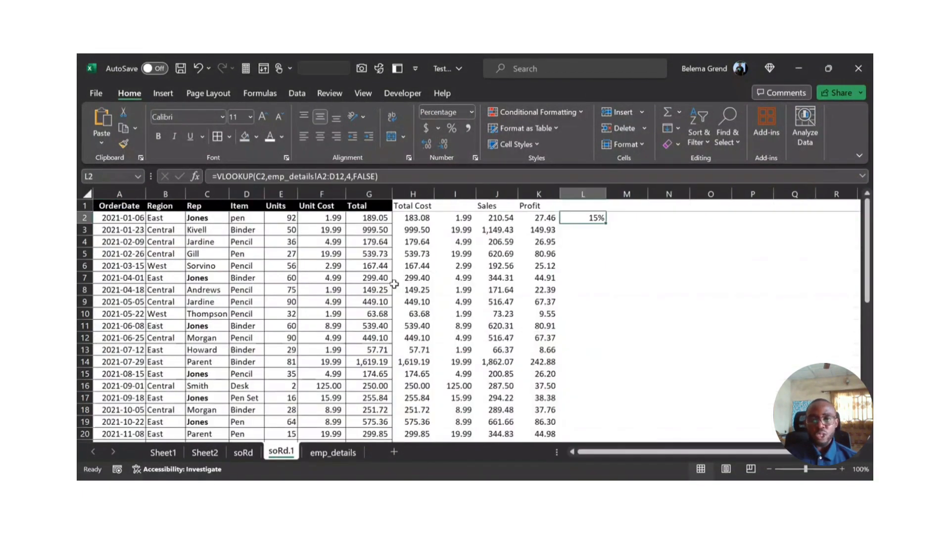
Step: Try column index 3 in the VLOOKUP in L2 to return the rep's ID
click(349, 176)
text(4)
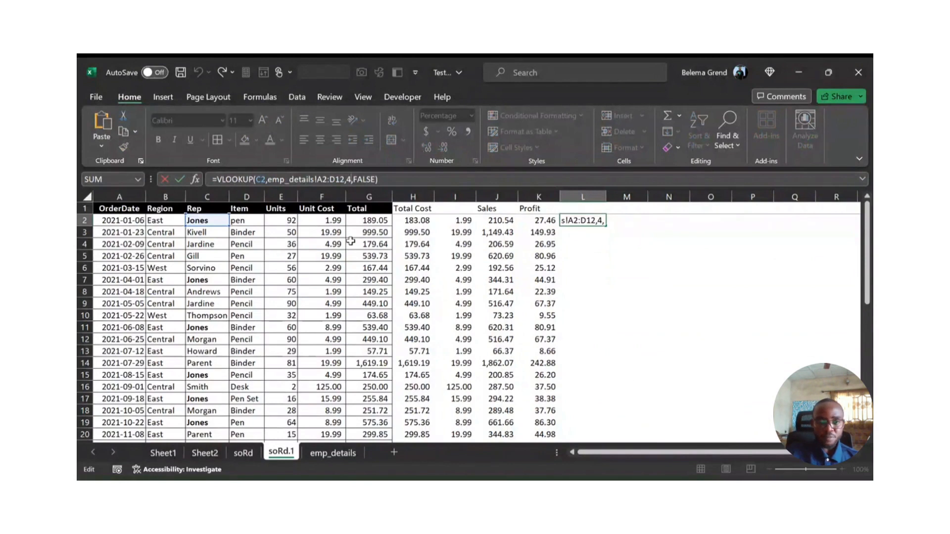
key(BackSpace)
text(3)
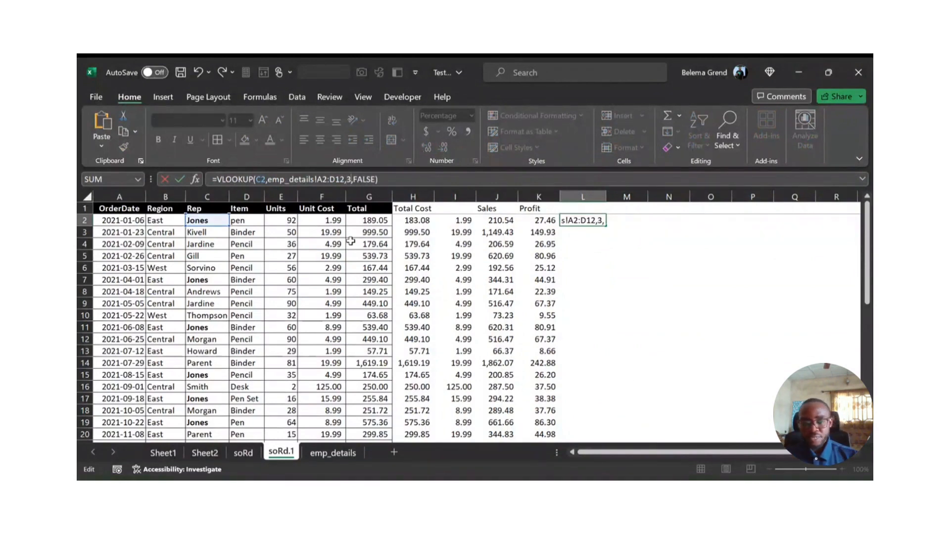
key(Return)
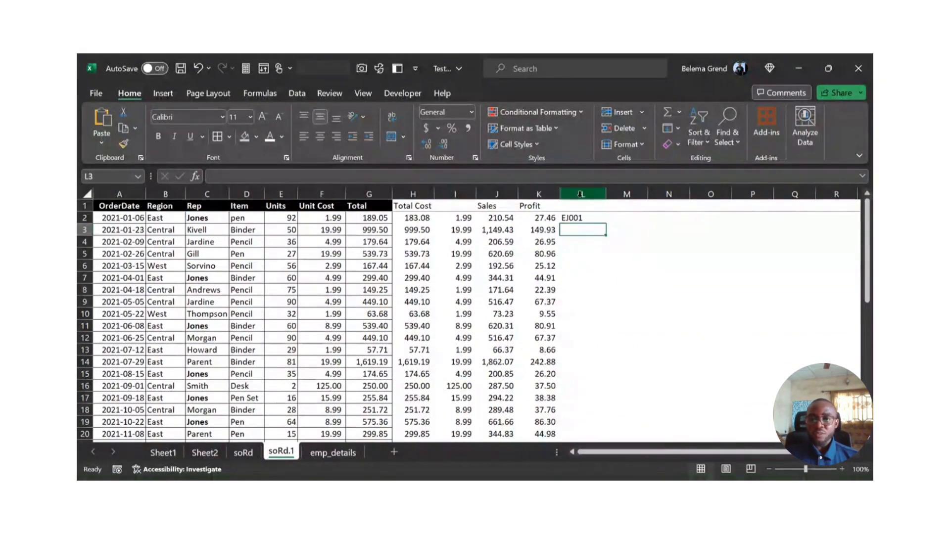
Step: Compare L2 with the columns of emp_details and undo the column index change in its formula
click(582, 217)
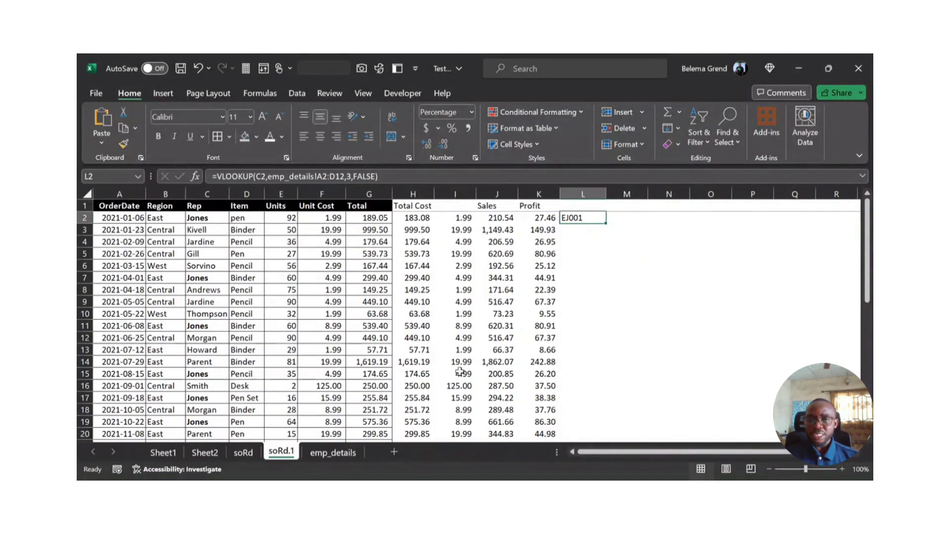
click(332, 453)
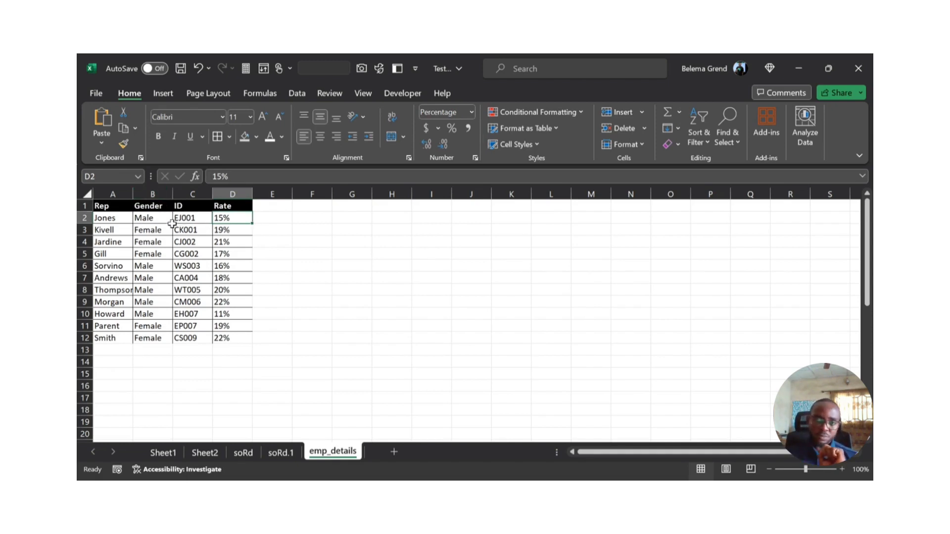
click(280, 453)
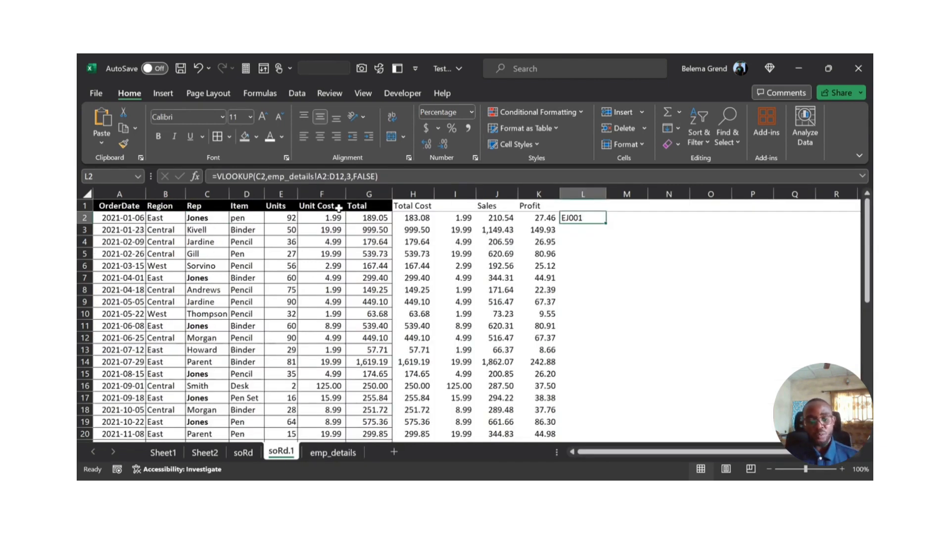
key(ctrl+z)
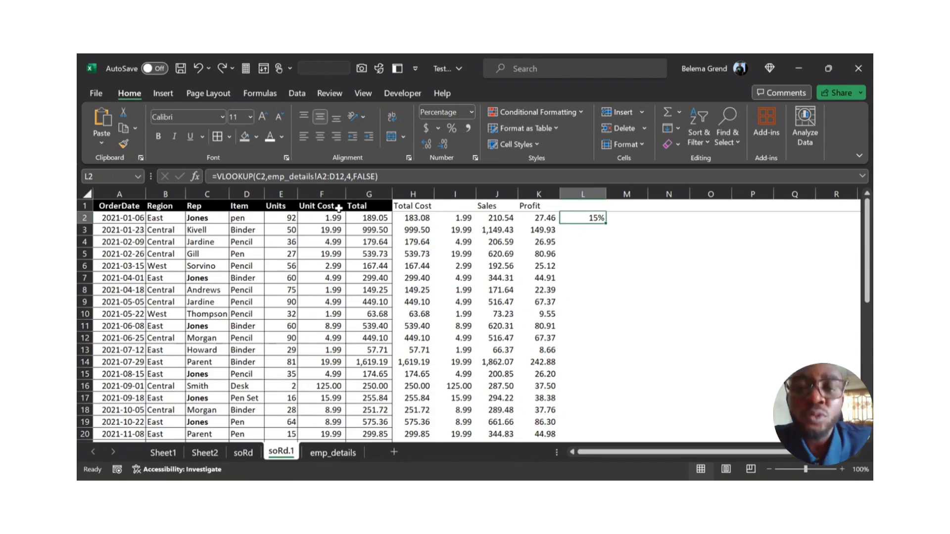
double_click(345, 177)
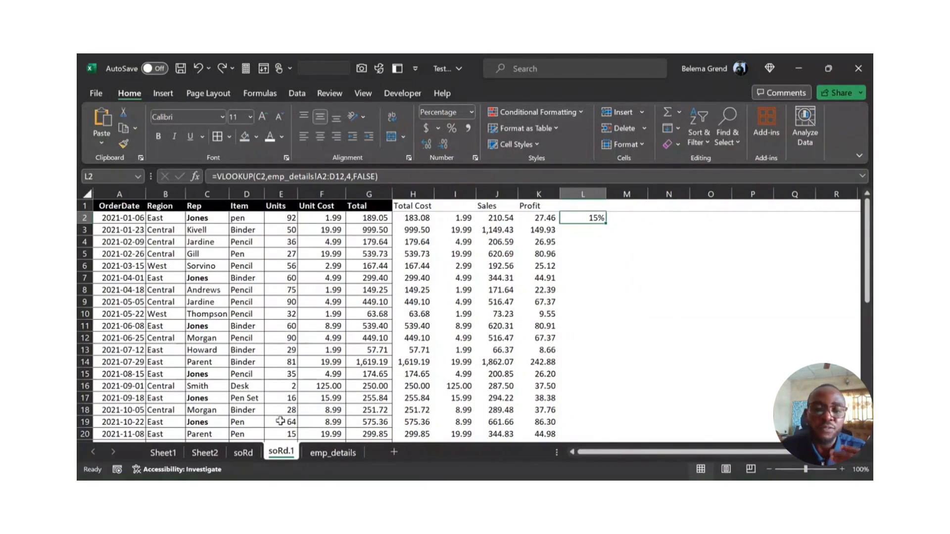
Step: Examine the serial number column of the course table on Sheet1
click(162, 452)
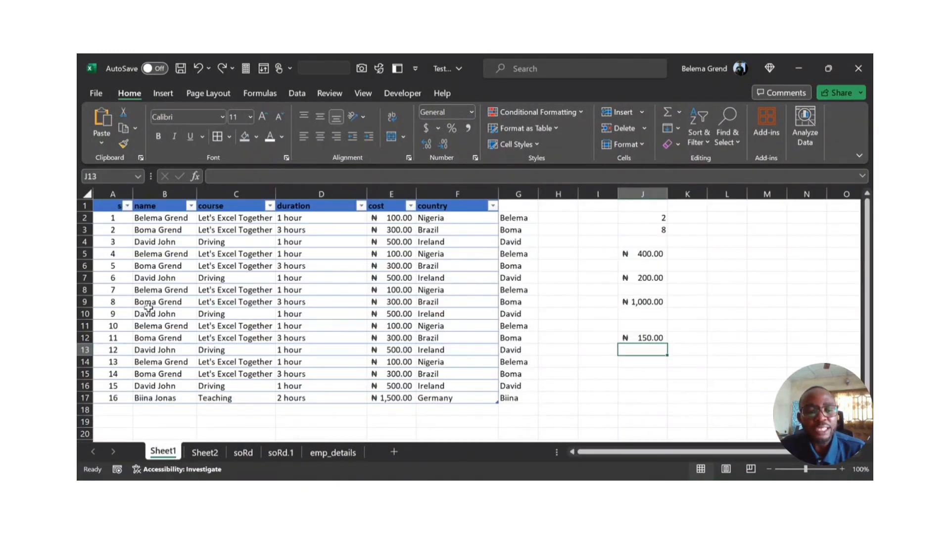
click(202, 453)
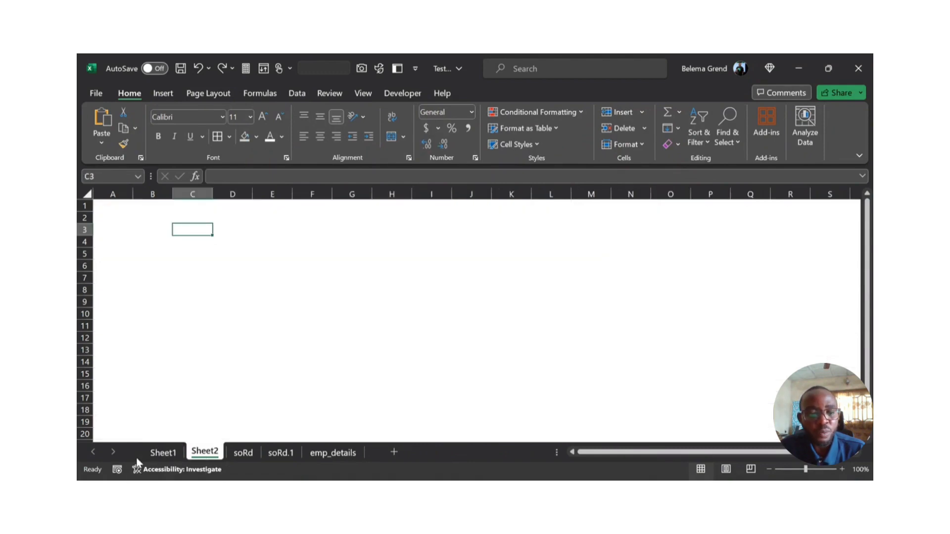
click(161, 452)
click(123, 228)
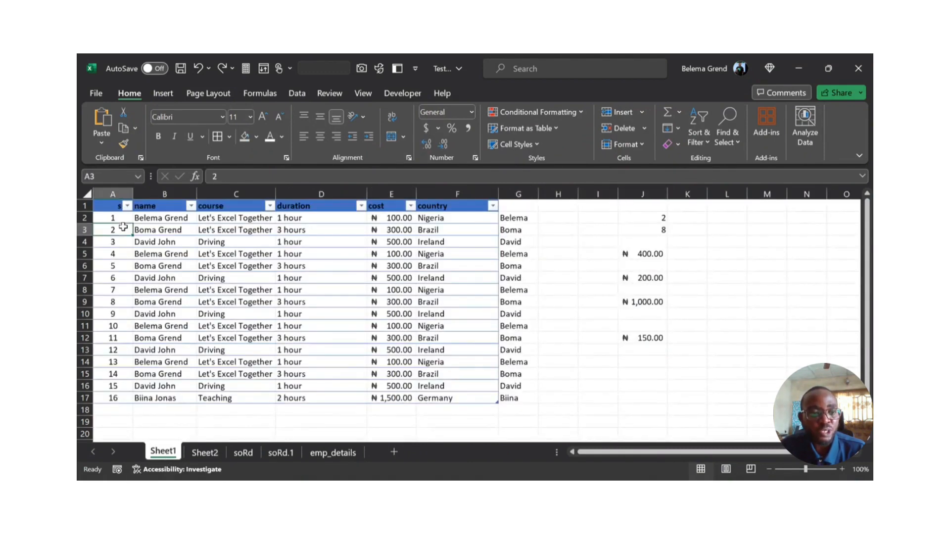
click(115, 253)
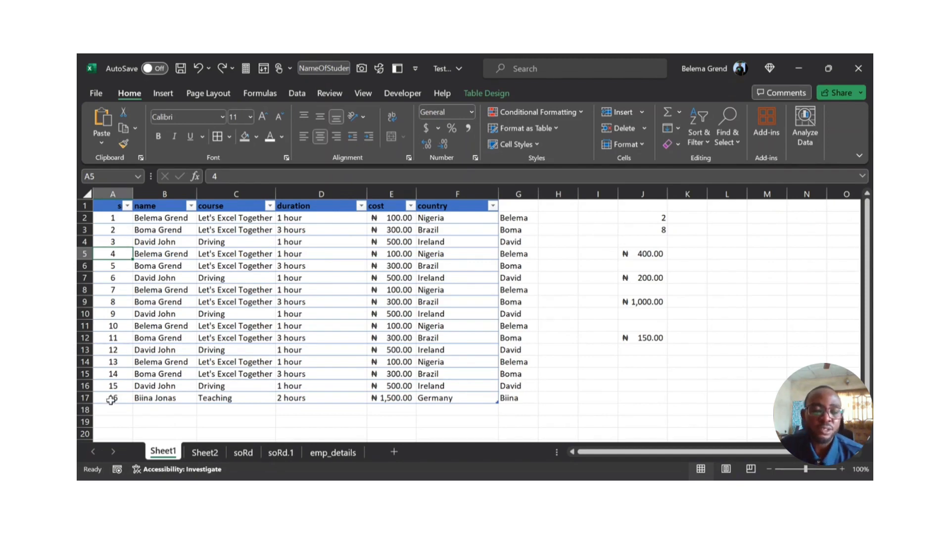
Step: Fill the VLOOKUP from L2 on soRd.1 down to row 44 and examine the filled column, including the formula in L7
click(275, 451)
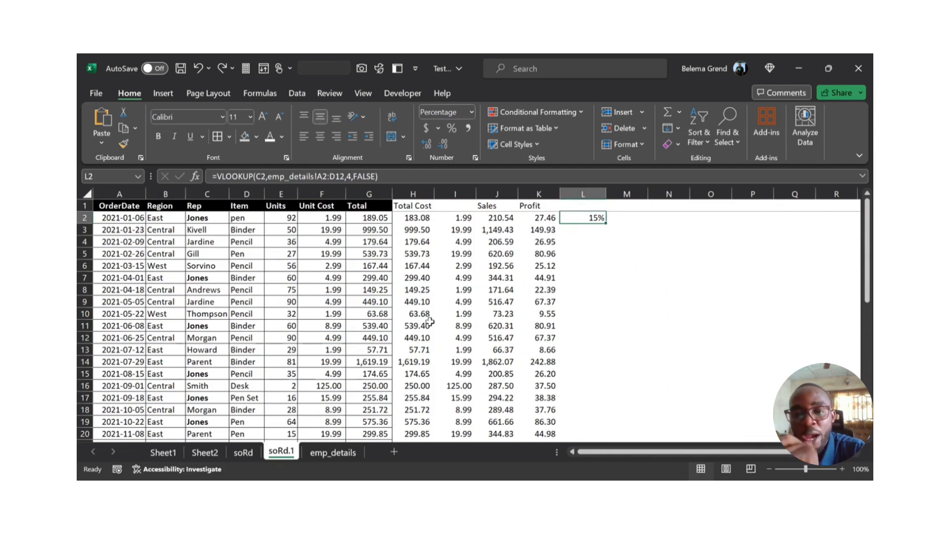
double_click(607, 223)
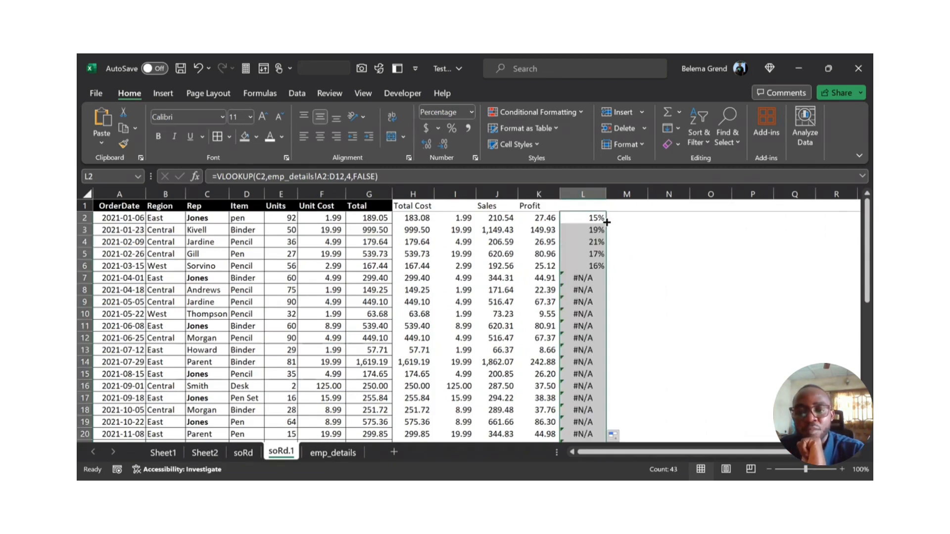
click(580, 277)
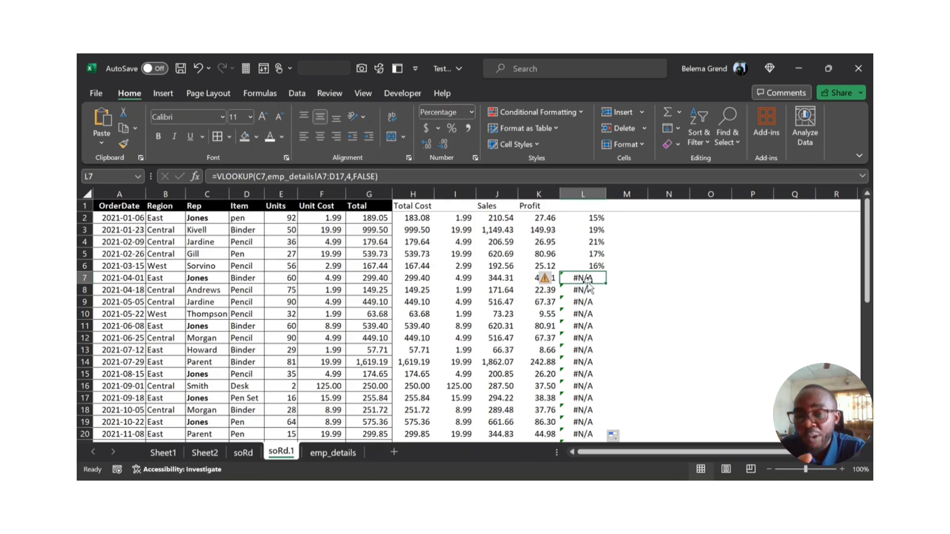
scroll(589, 286, down, 1)
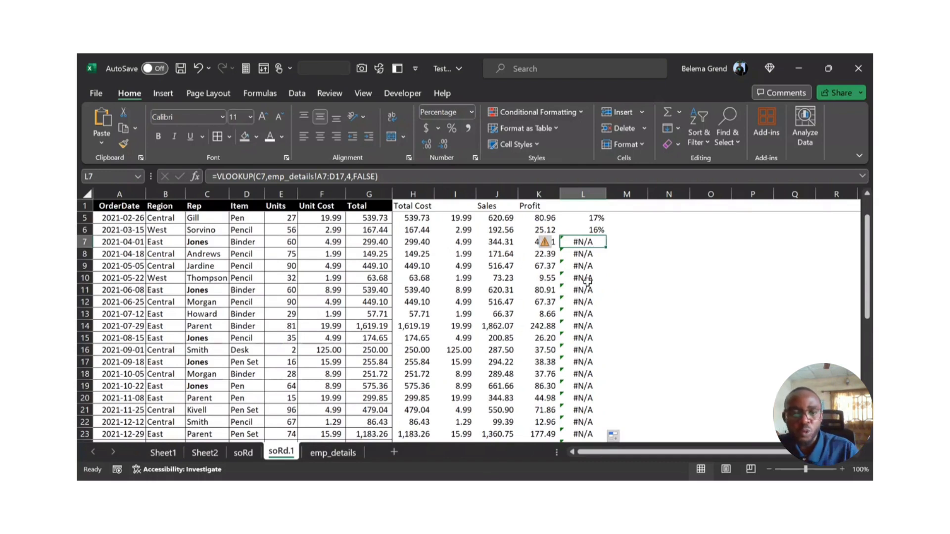
scroll(587, 281, up, 1)
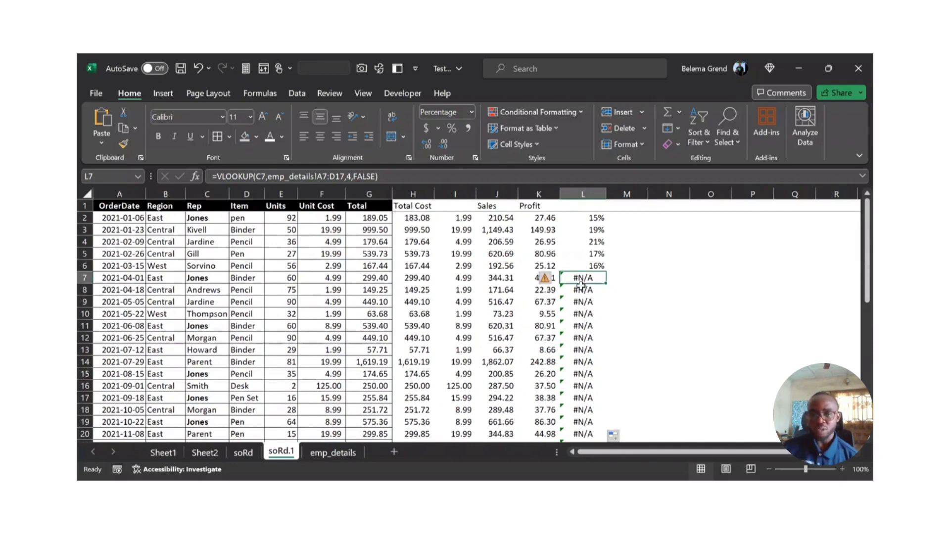
scroll(582, 285, down, 10)
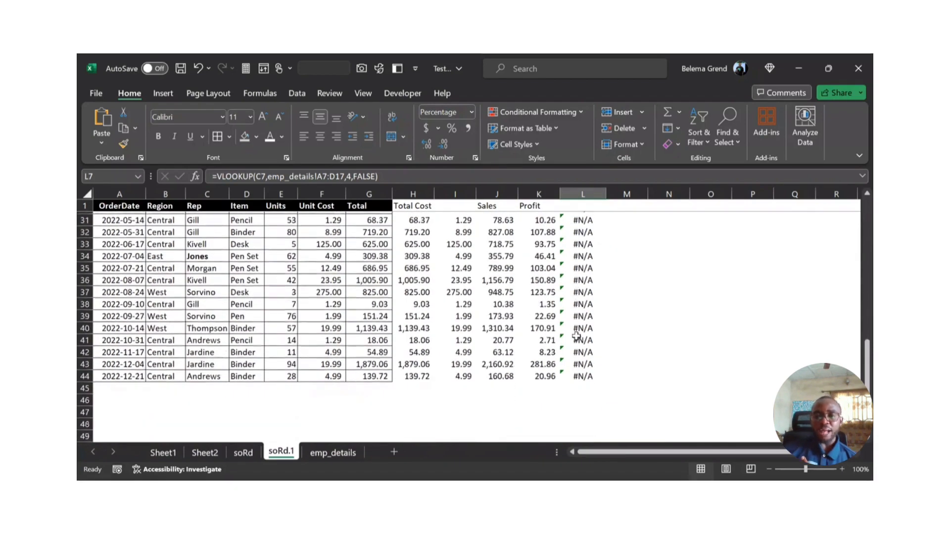
scroll(577, 337, down, 1)
scroll(577, 336, up, 10)
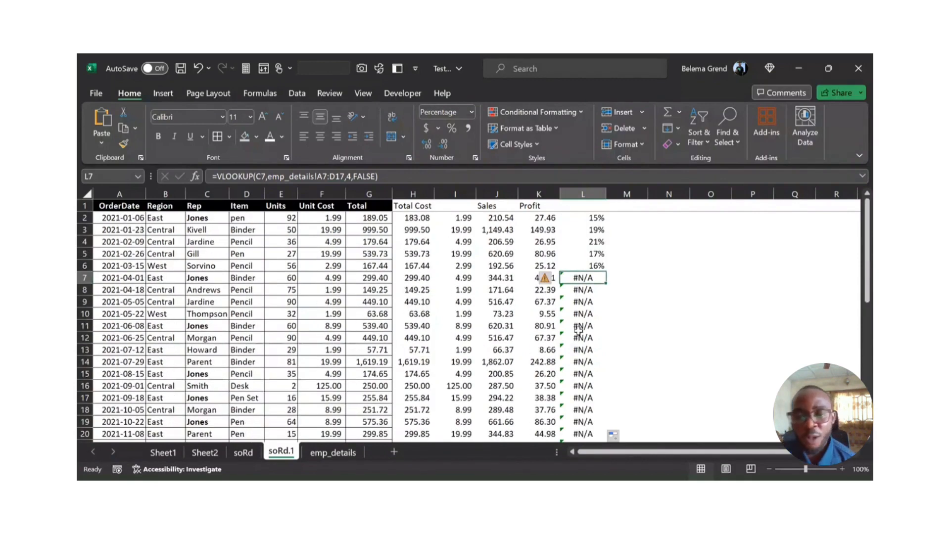
Step: Examine the table range in each VLOOKUP formula from L2 down to L7 on soRd.1
click(589, 218)
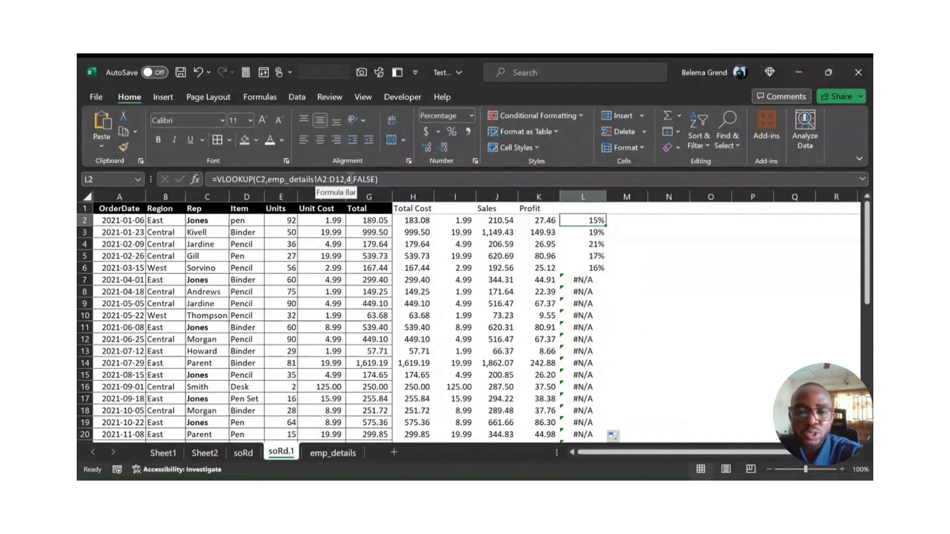
click(567, 228)
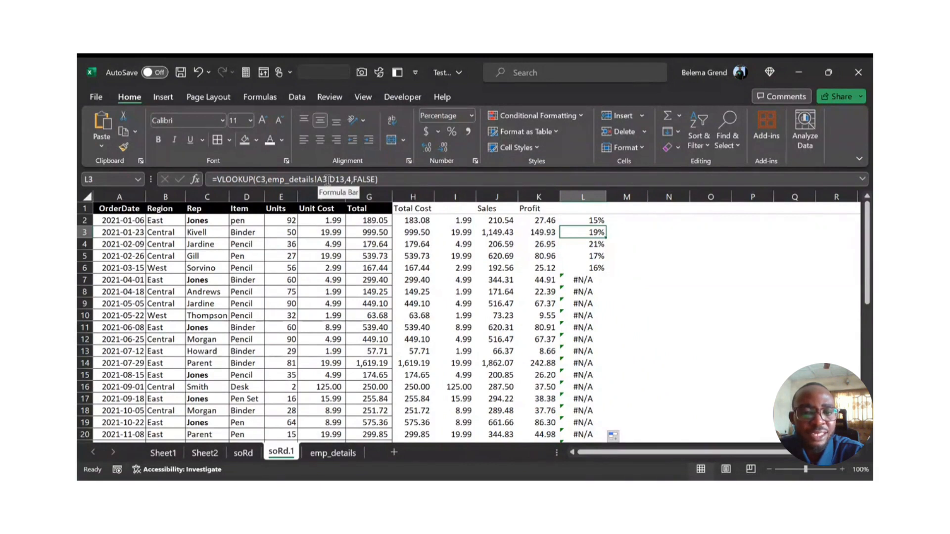
key(Up)
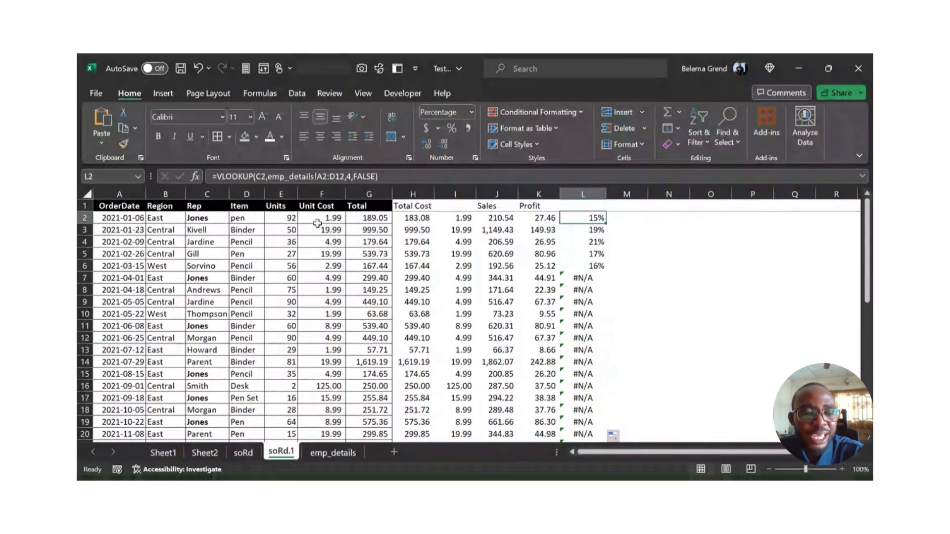
key(Down)
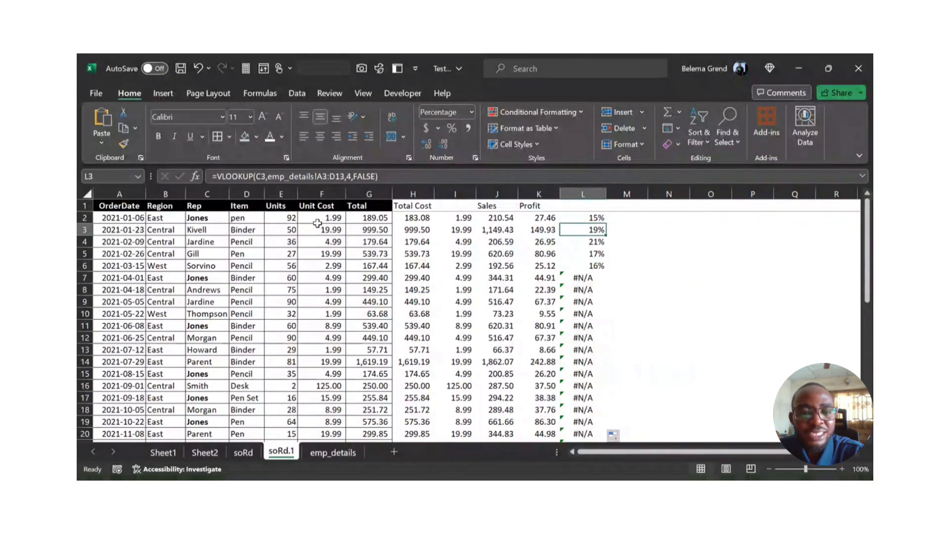
key(Down)
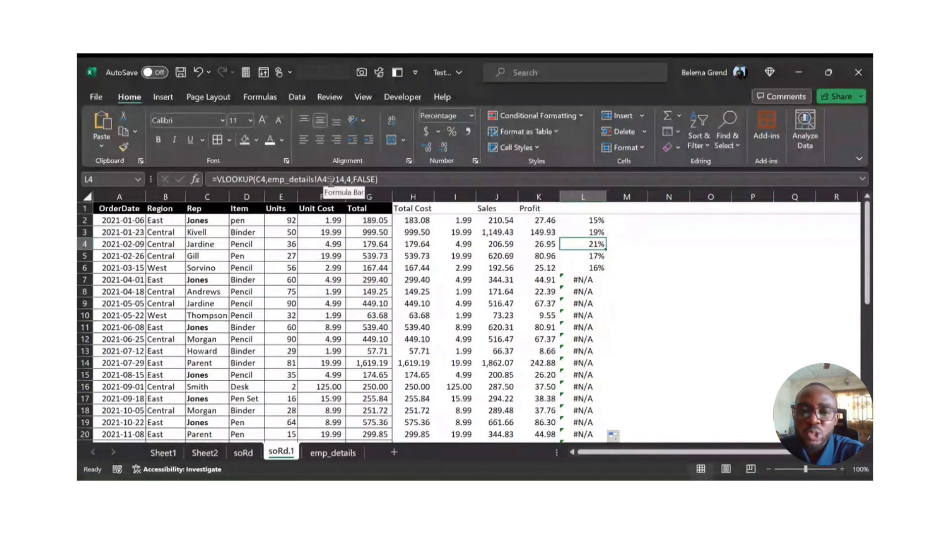
key(Down)
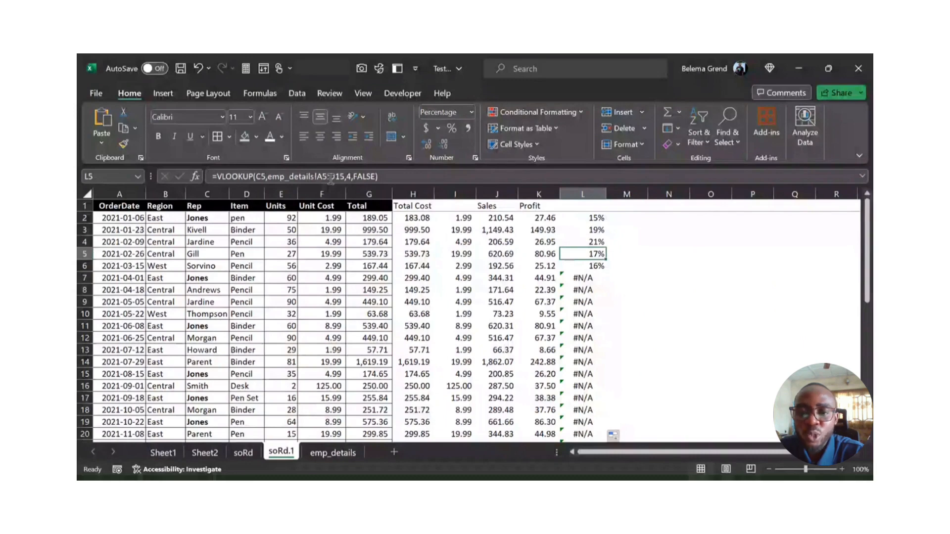
key(Down)
key(Down)
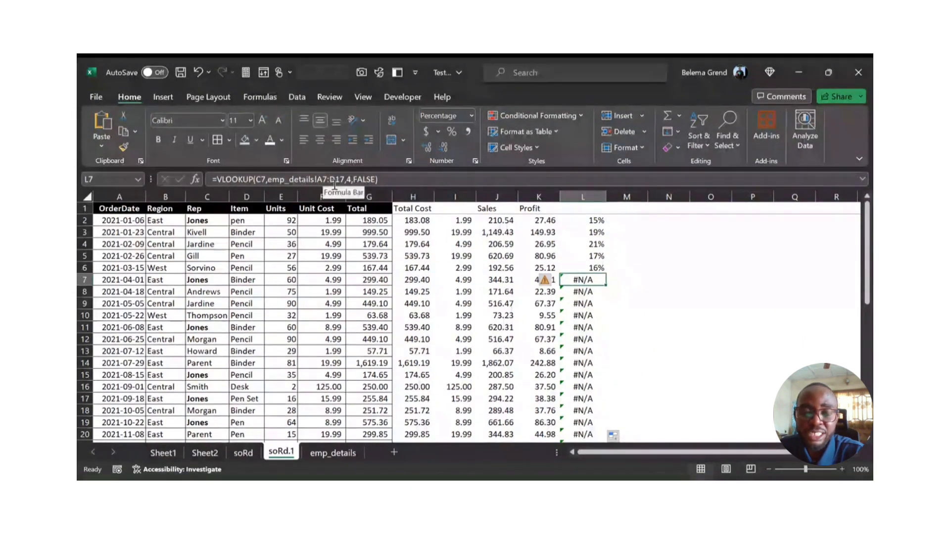
Step: Compare the table range used by the formula in L7 with the rep rows on emp_details, starting at A7
click(325, 458)
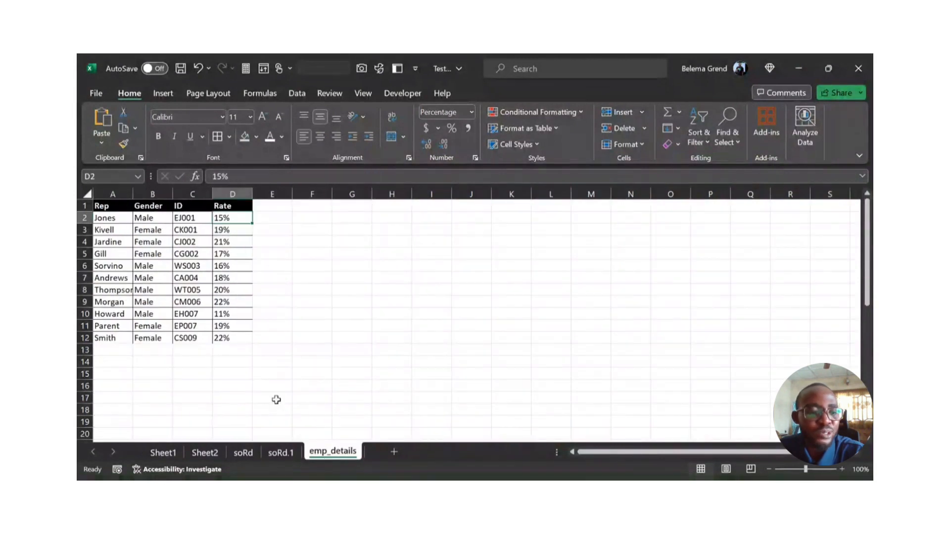
click(103, 281)
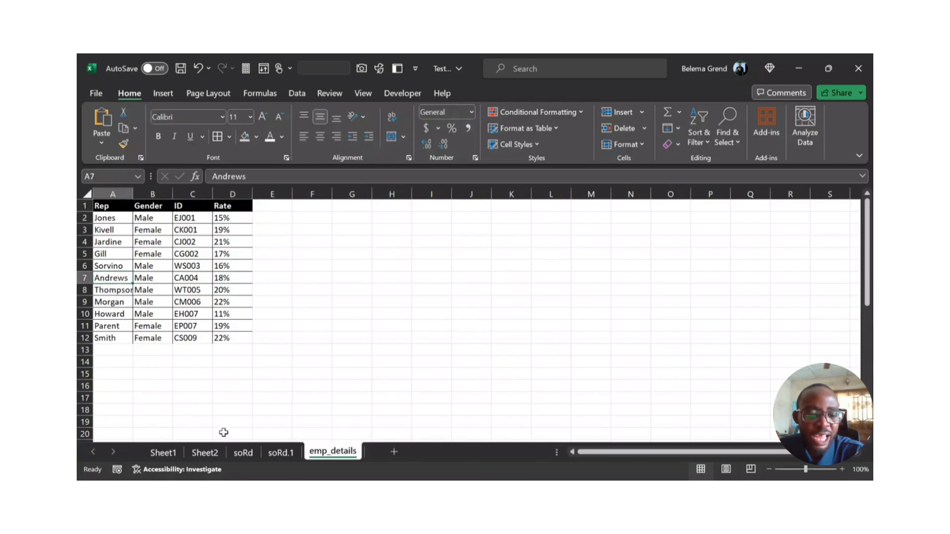
click(275, 453)
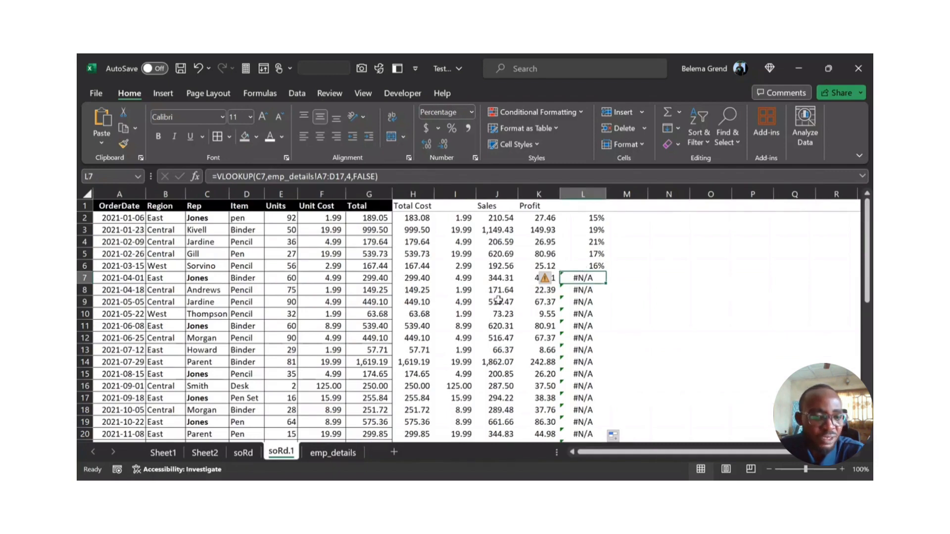
click(348, 452)
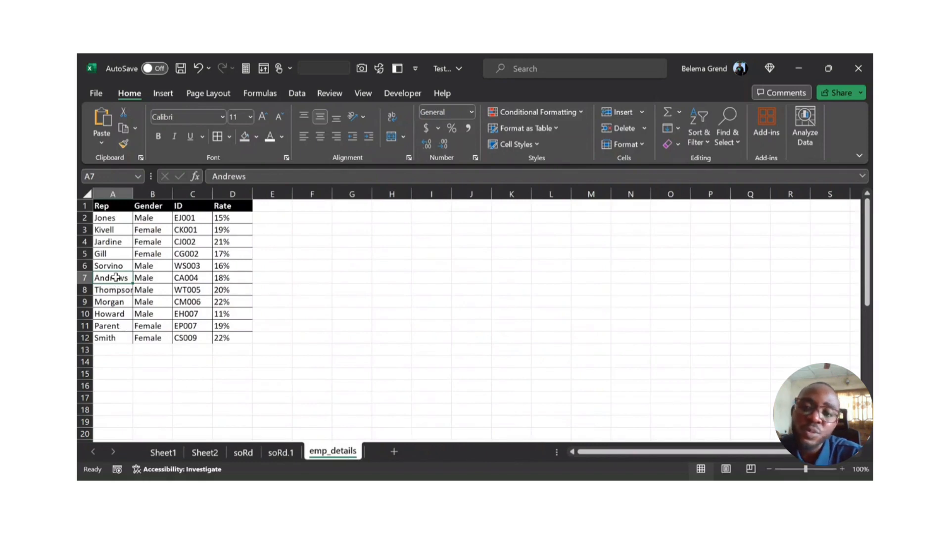
click(272, 457)
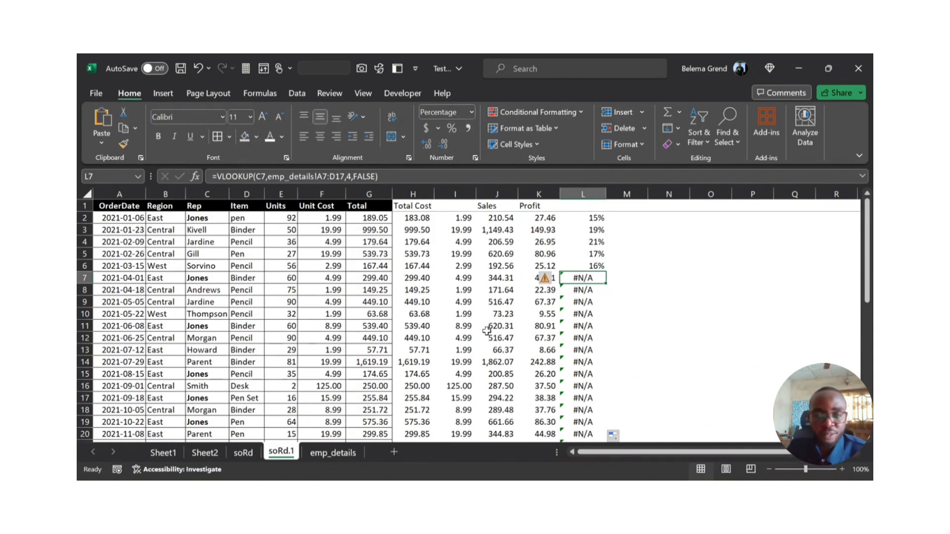
Step: Recheck the lookup cell and table range references of the column L formulas between L2 and L7
click(592, 217)
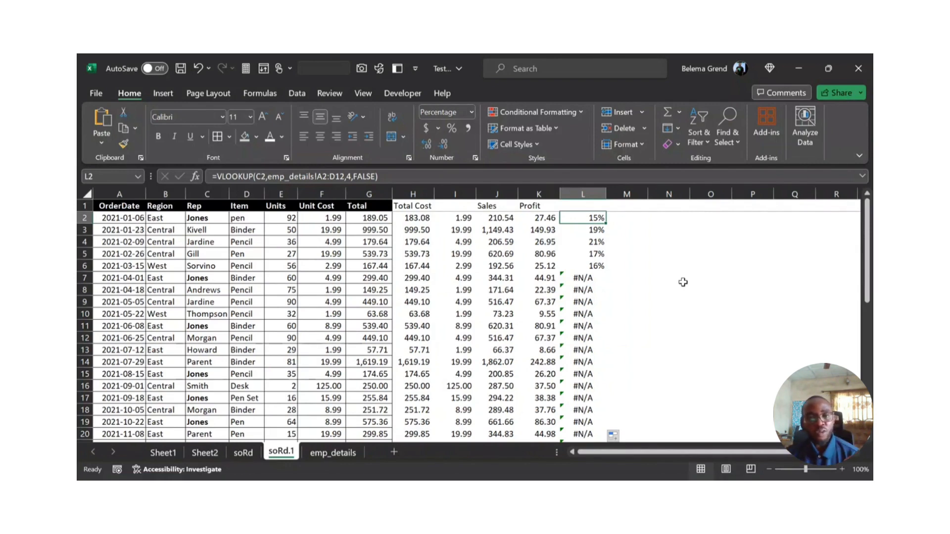
key(Down)
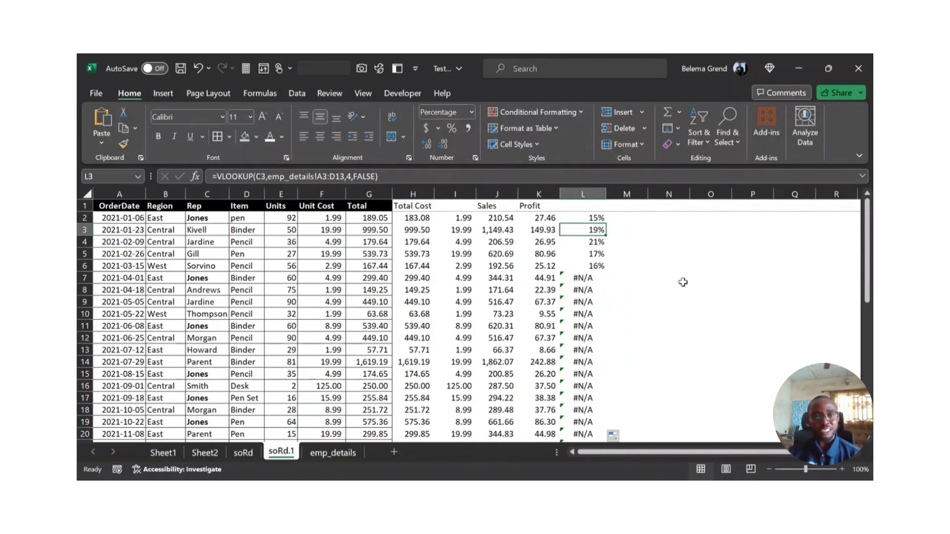
key(Down)
key(Down)
key(Down)
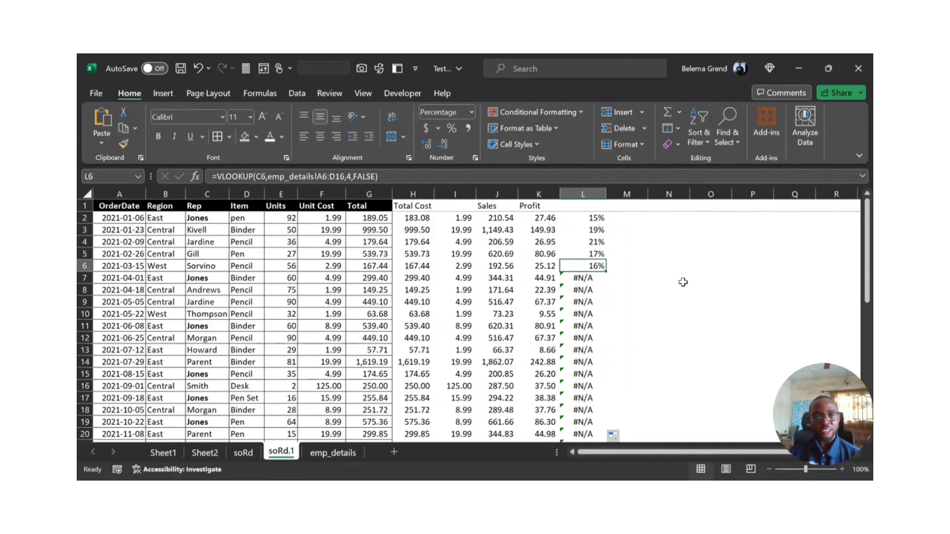
key(Down)
key(Down)
key(Down)
key(Down)
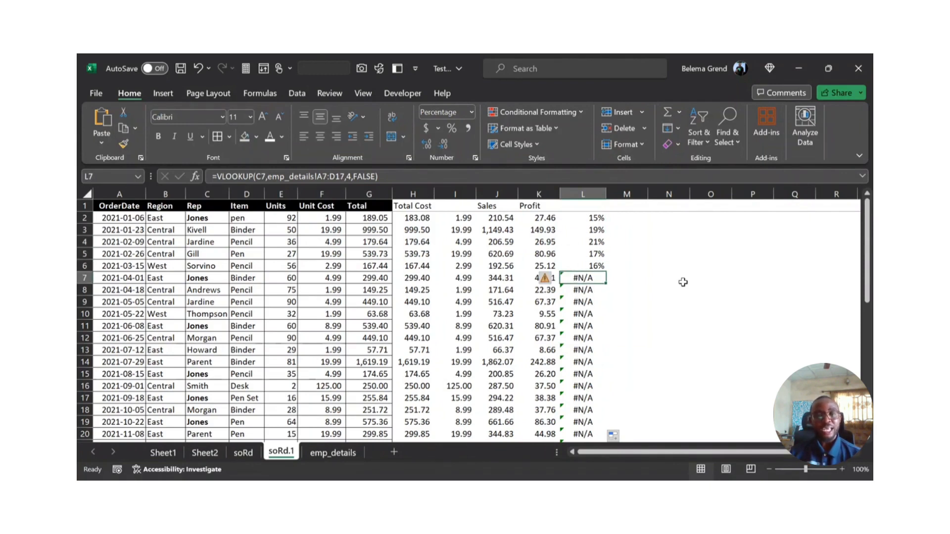
key(Up)
key(Up)
key(Up)
key(Up)
key(Up)
key(Up)
key(Up)
key(Up)
key(Up)
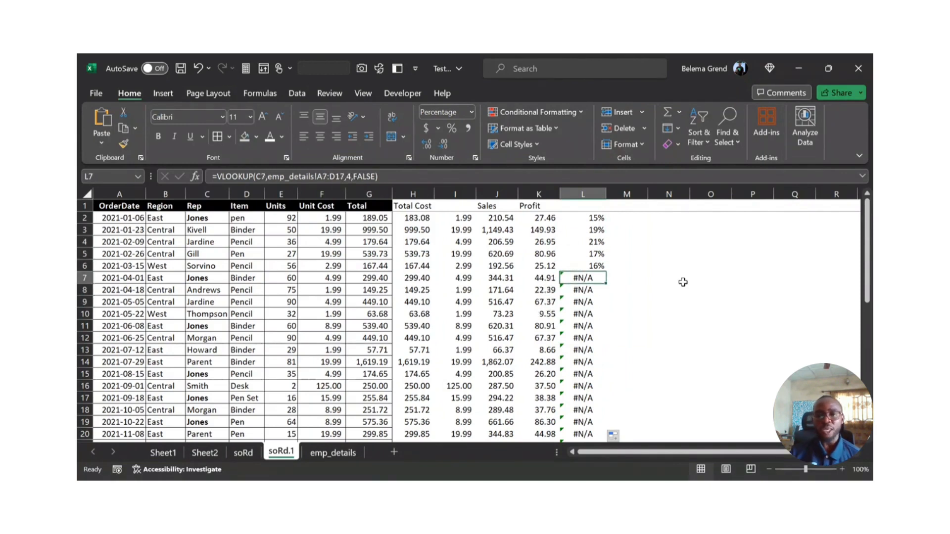
key(Down)
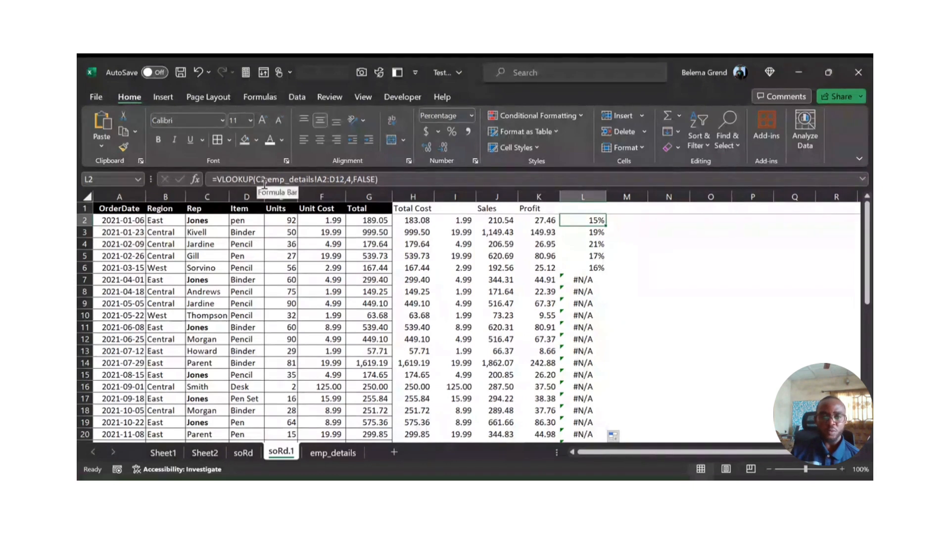
key(Down)
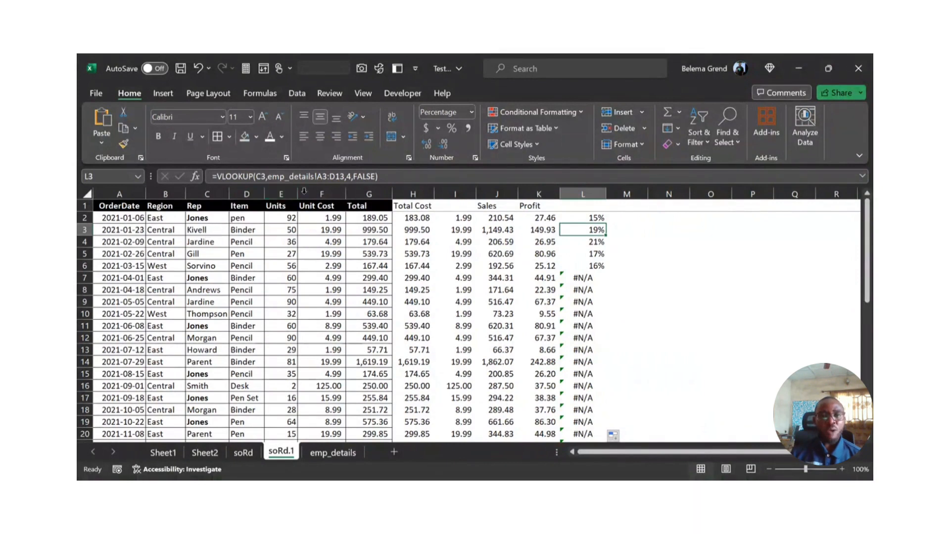
Step: Make the table range of the VLOOKUP in L2 absolute, as emp_details!$A$2:$D$12
key(Up)
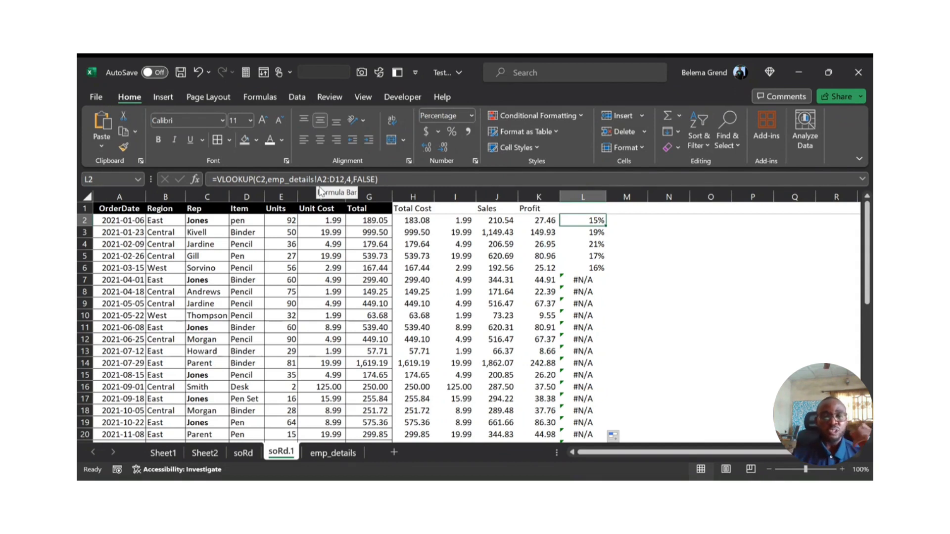
click(320, 181)
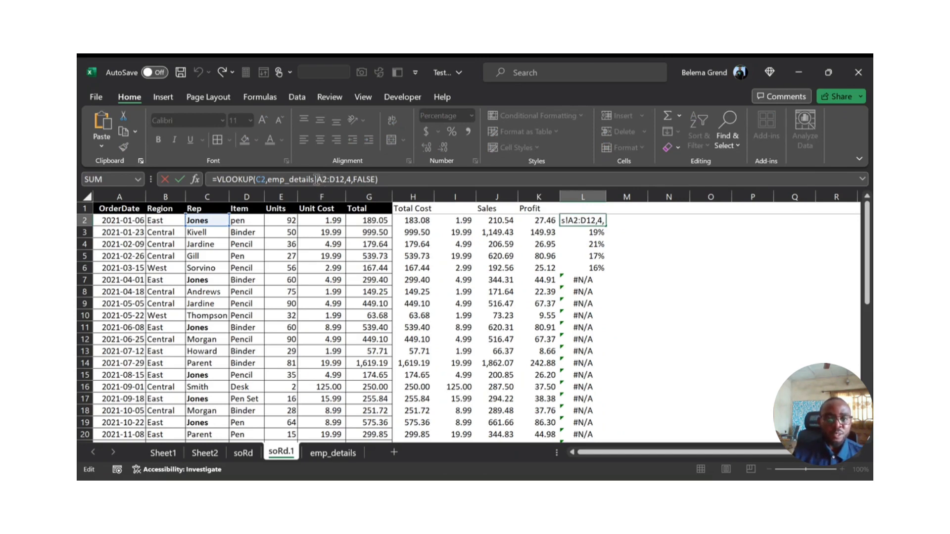
click(317, 180)
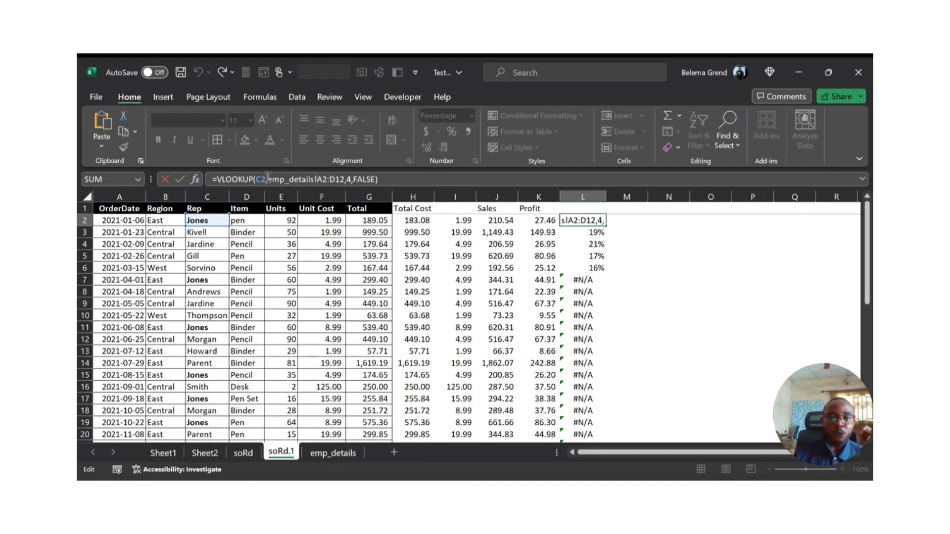
drag(267, 179, 343, 173)
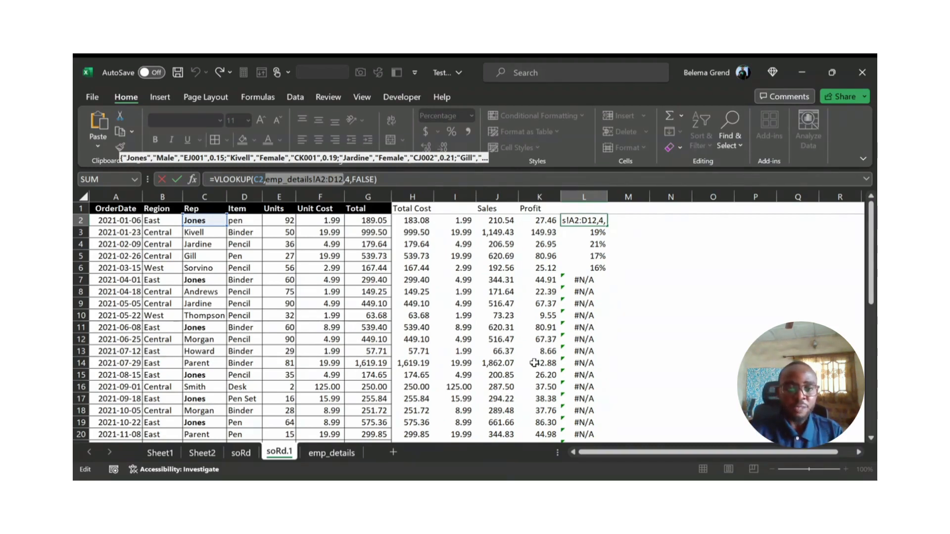
key(F4)
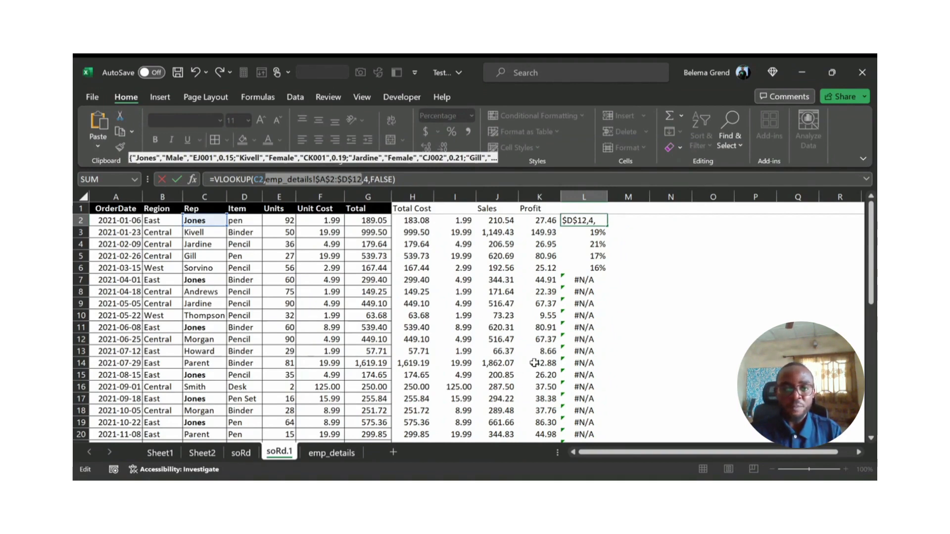
key(Return)
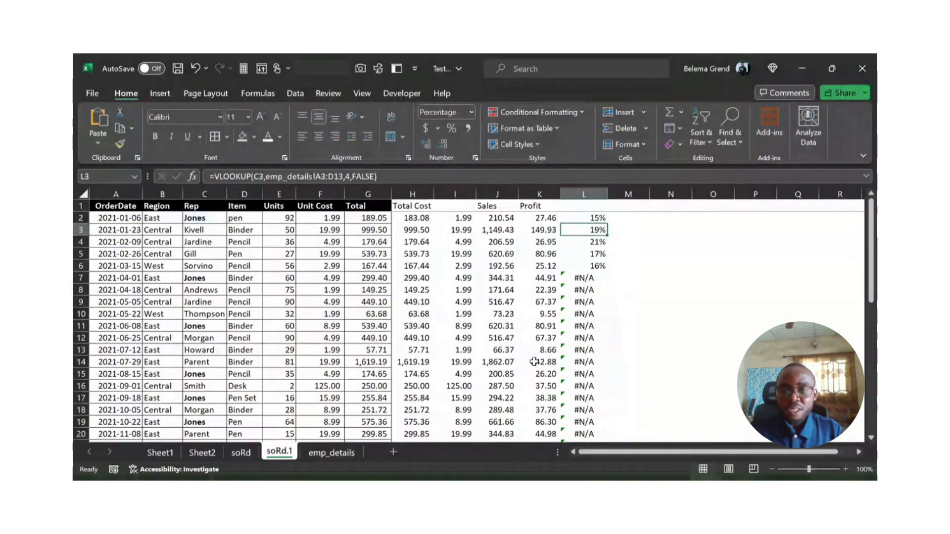
Step: Fill the VLOOKUP with the absolute range from L2 down to row 44 and review the rates in column L
key(Up)
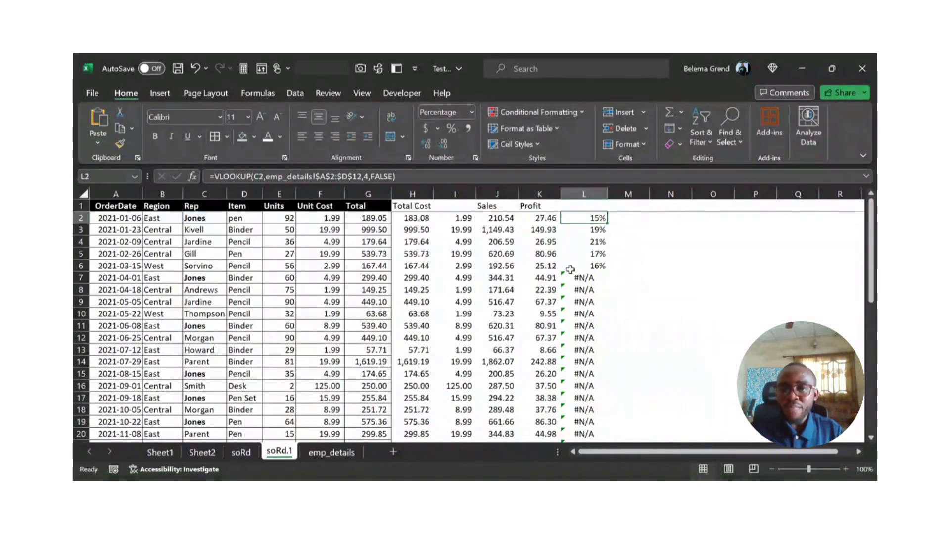
double_click(608, 223)
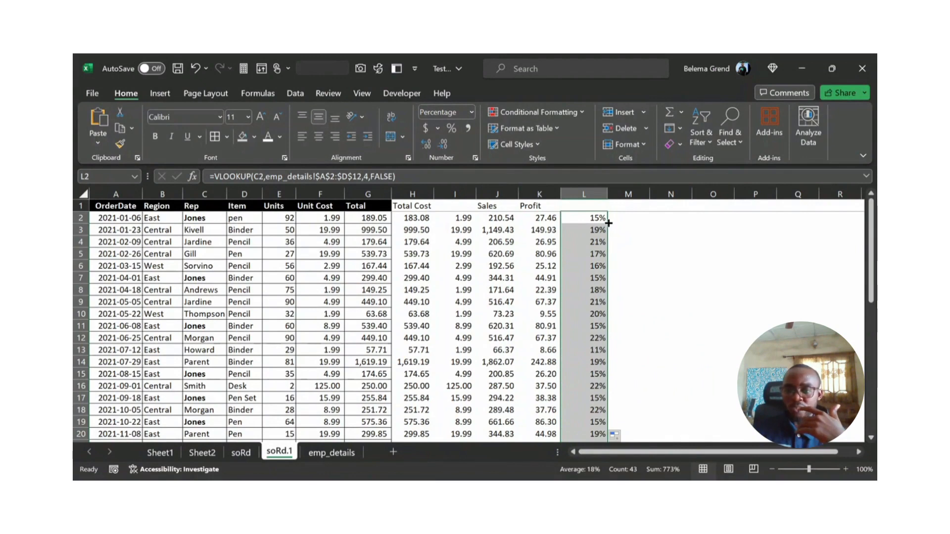
scroll(595, 256, down, 4)
scroll(594, 256, down, 5)
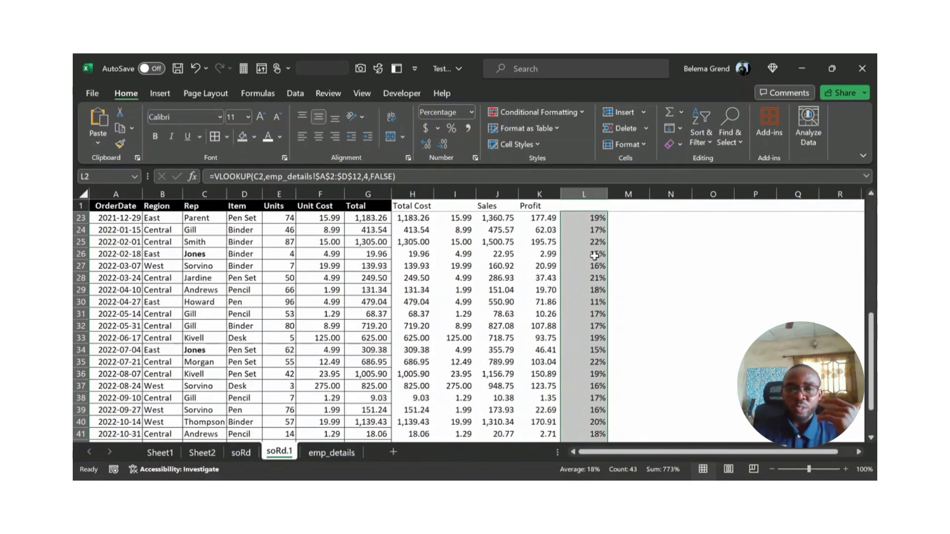
scroll(594, 255, up, 4)
scroll(595, 255, up, 5)
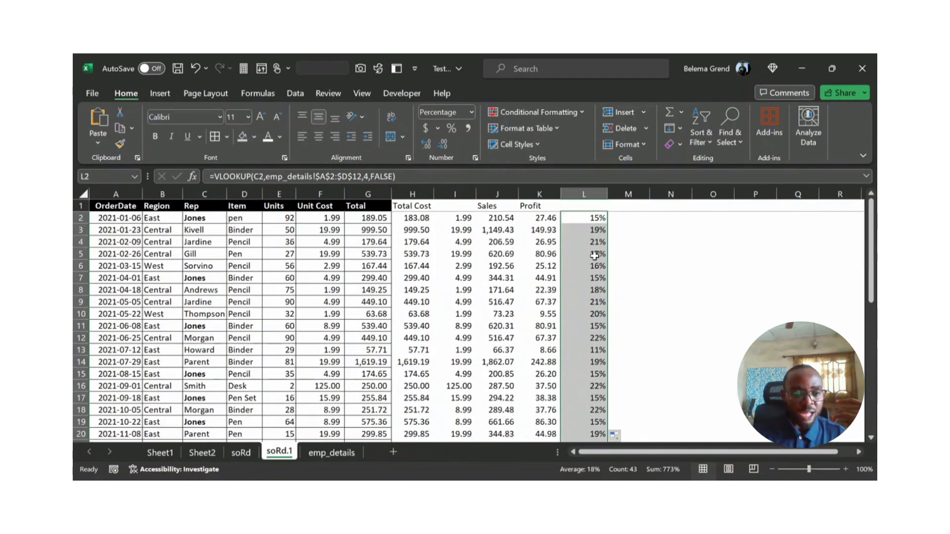
Step: Check the rate in row 7 of soRd.1 against that rep's entry on emp_details, and examine the rep in A7 there
click(211, 278)
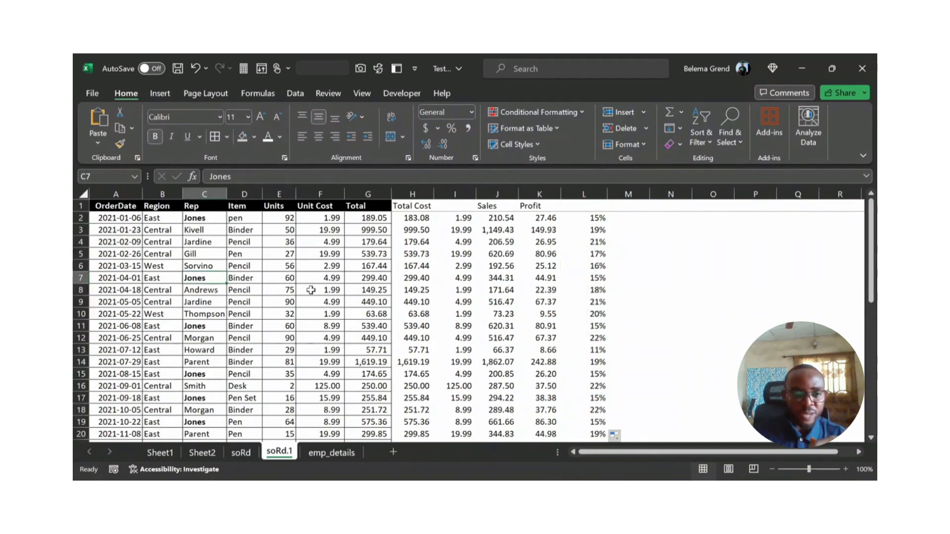
click(80, 277)
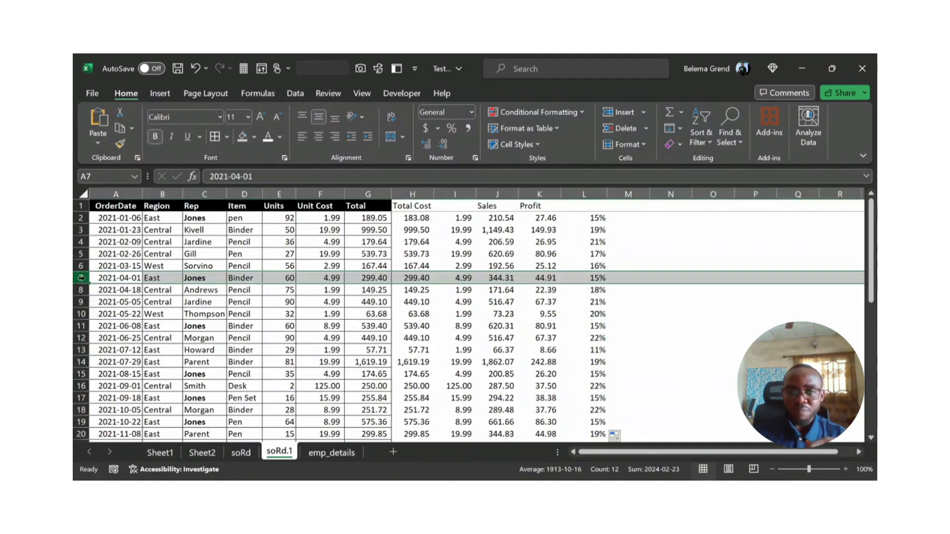
click(327, 452)
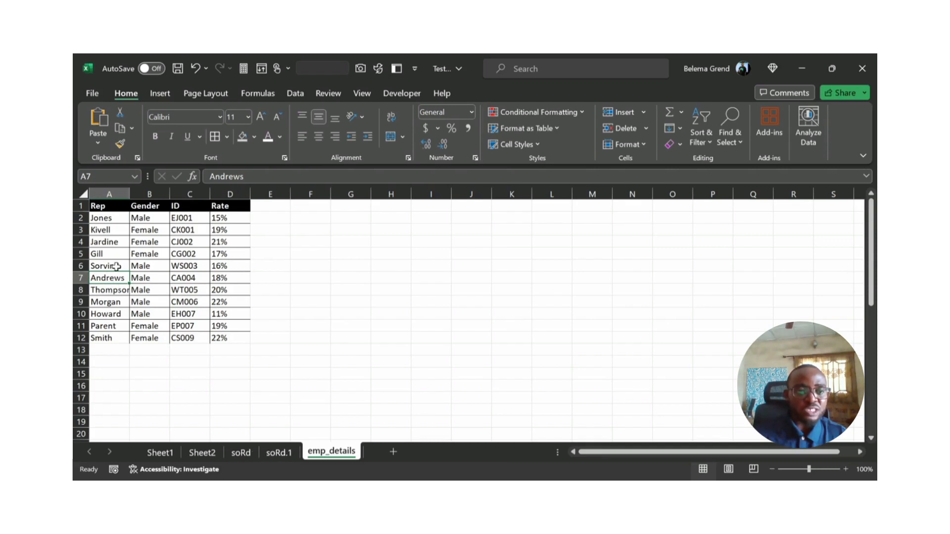
click(106, 222)
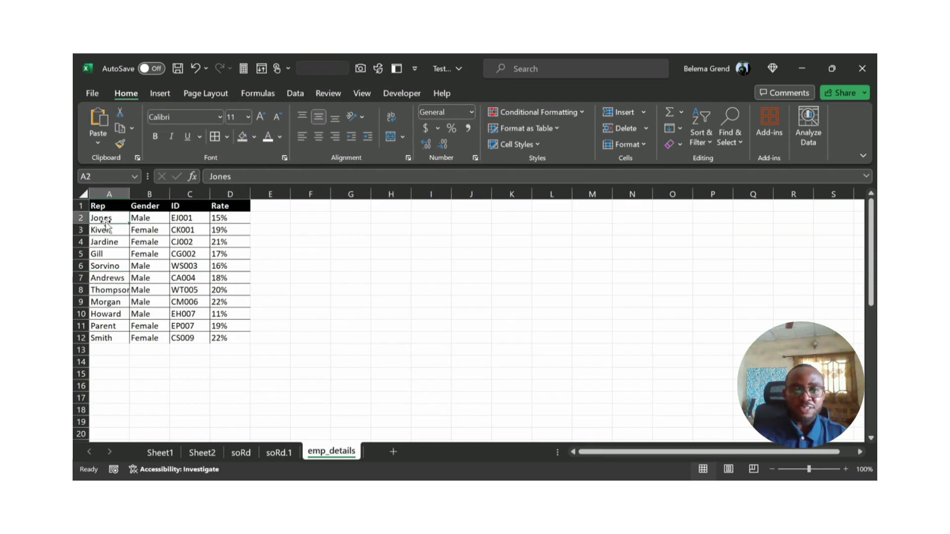
click(228, 218)
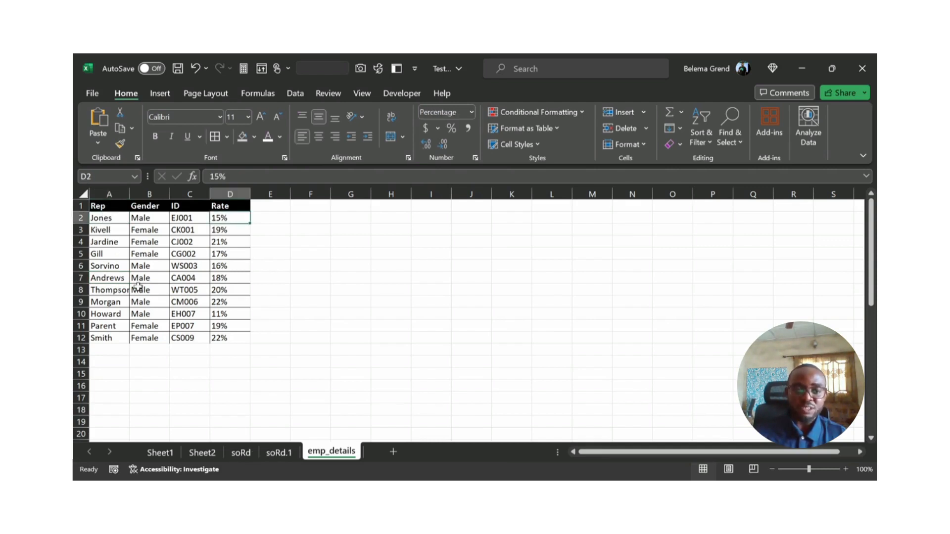
click(113, 280)
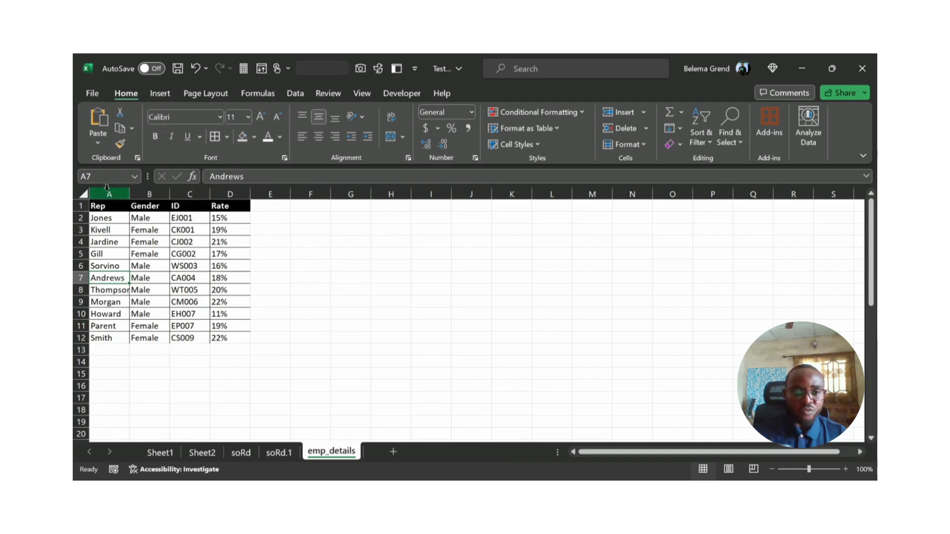
Step: Look up the rate of the rep in row 2 of emp_details and compare it with L7 on soRd.1
drag(106, 194, 91, 324)
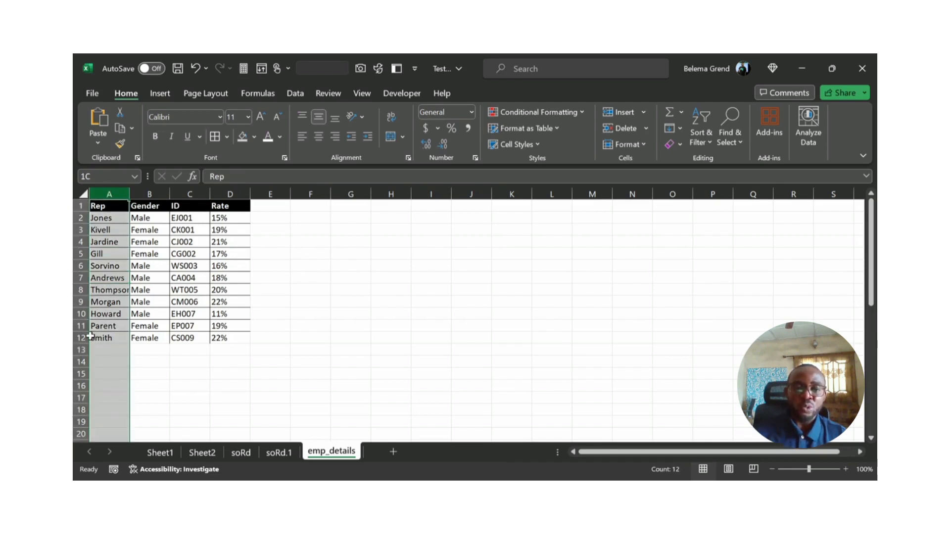
click(94, 224)
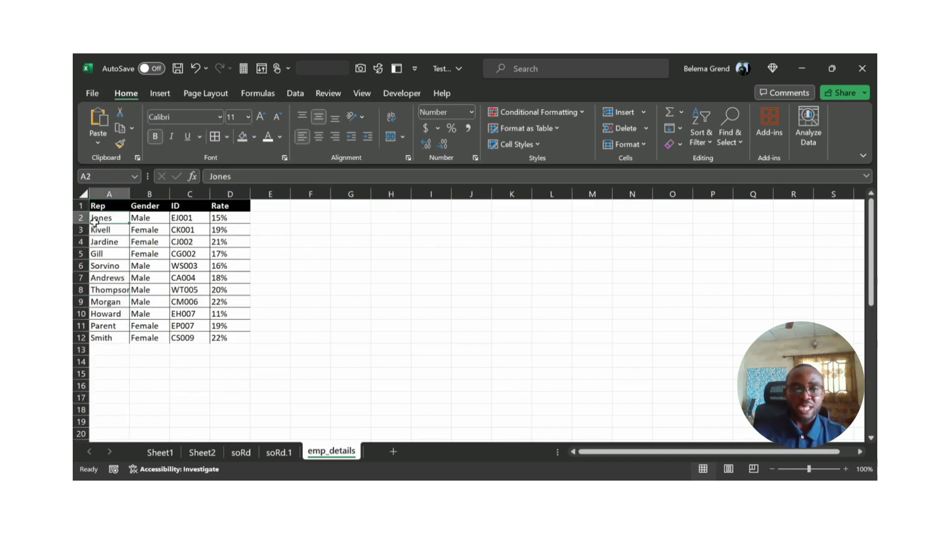
click(216, 218)
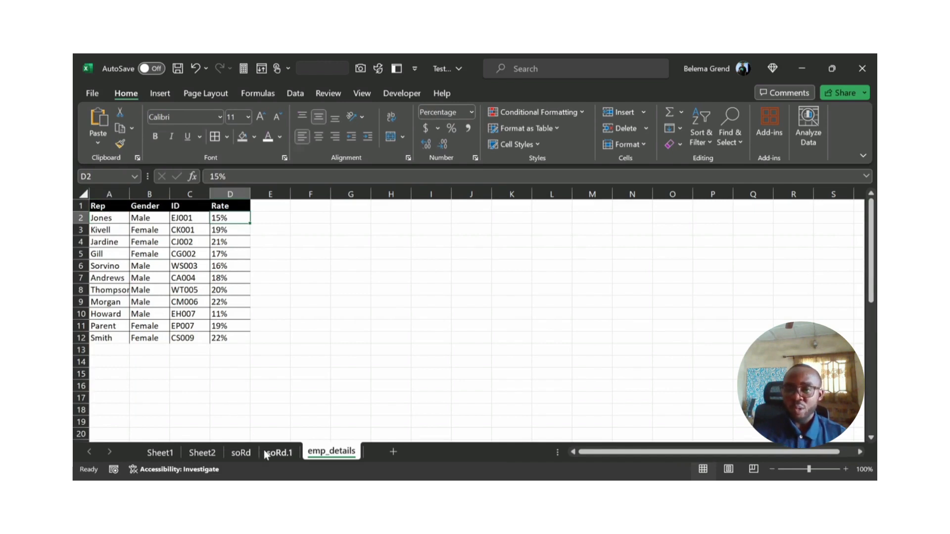
click(277, 451)
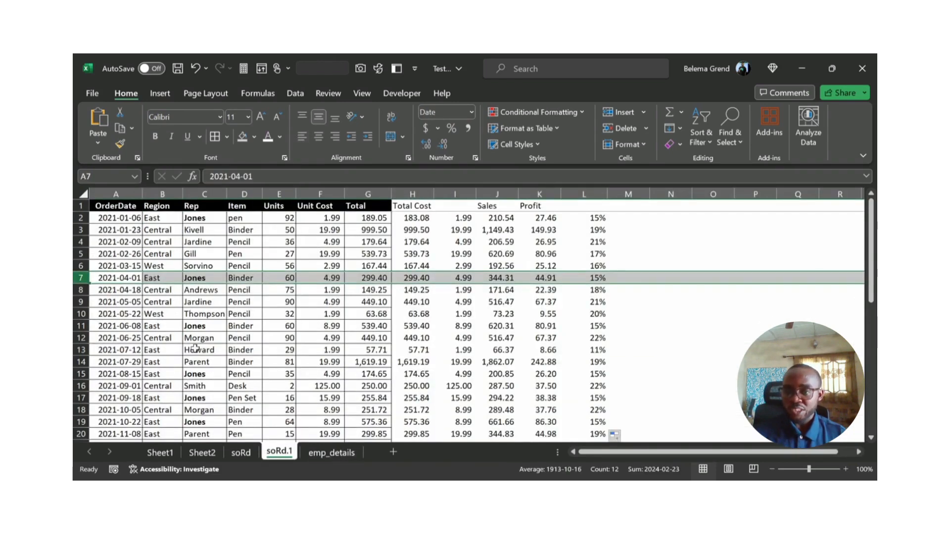
click(595, 277)
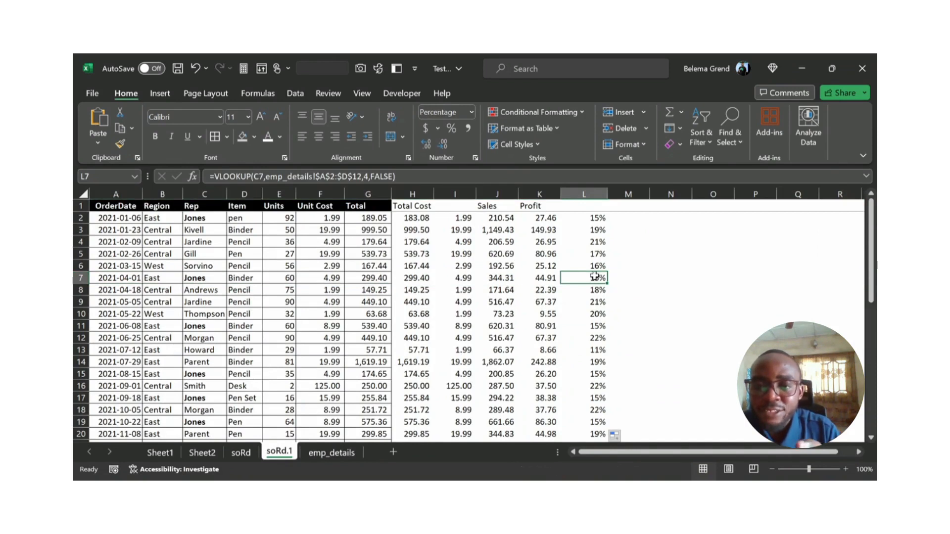
Step: Review the VLOOKUP formulas from L2 to L7, comparing their lookup cells and the absolute table range
click(591, 229)
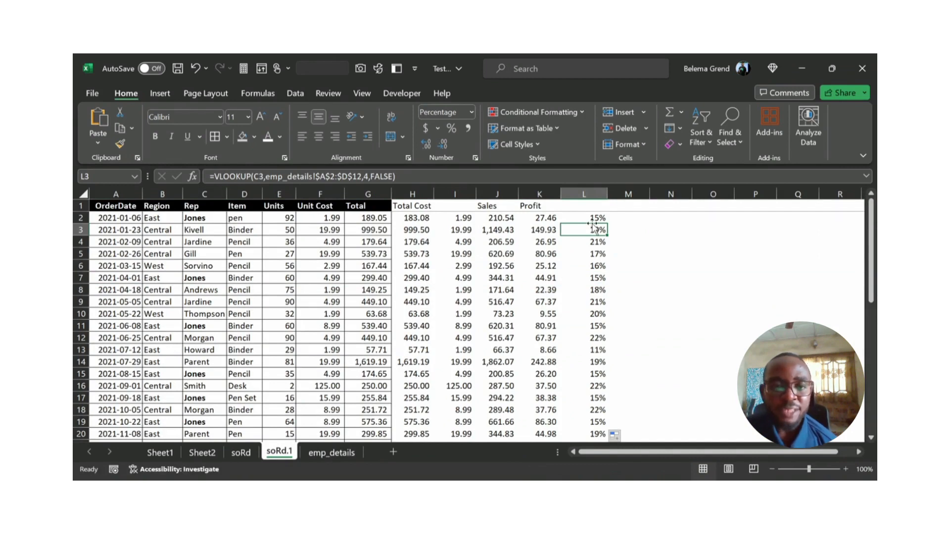
click(593, 217)
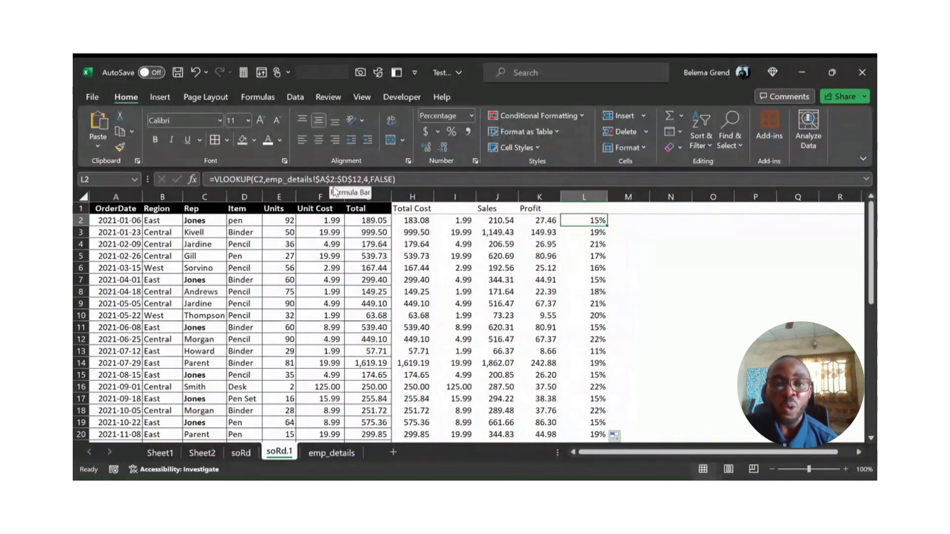
click(331, 183)
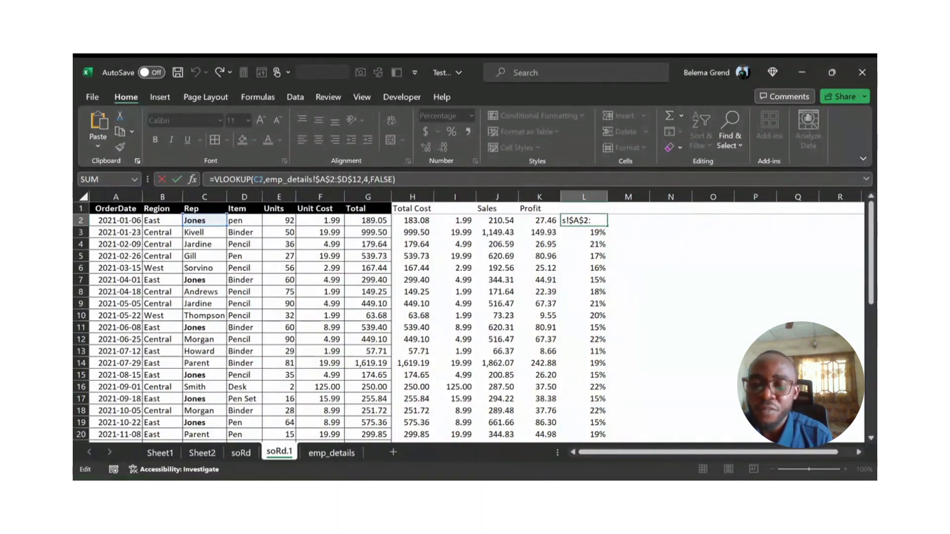
key(ctrl+Return)
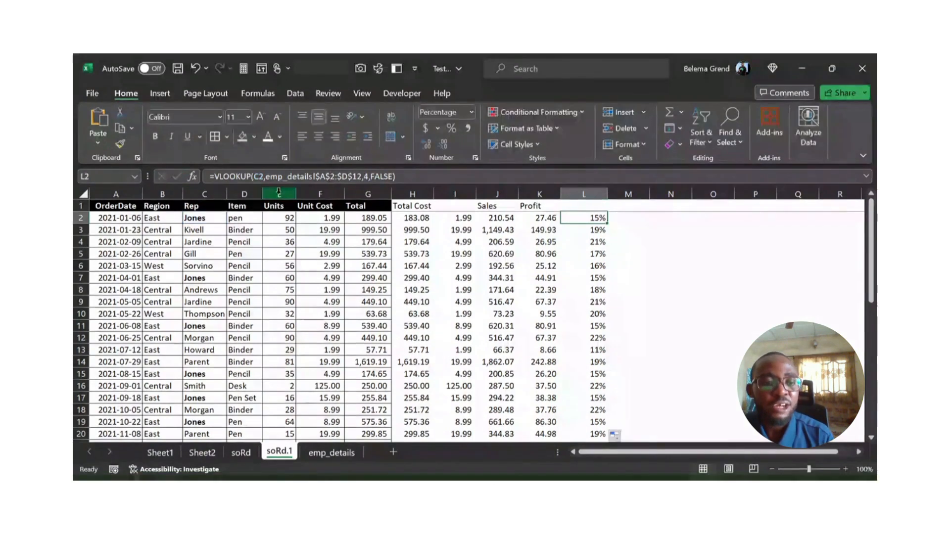
key(Down)
key(Down)
key(Down)
key(Down)
key(Down)
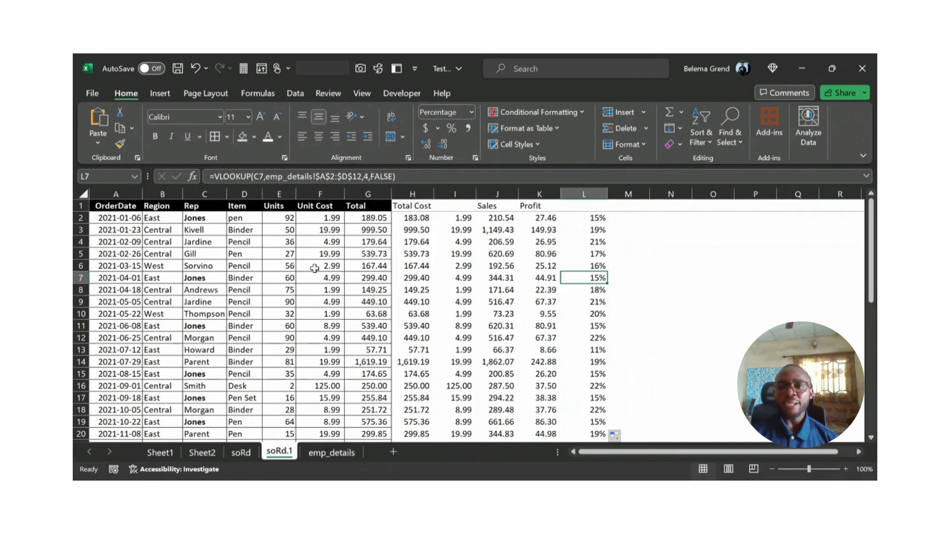
click(664, 232)
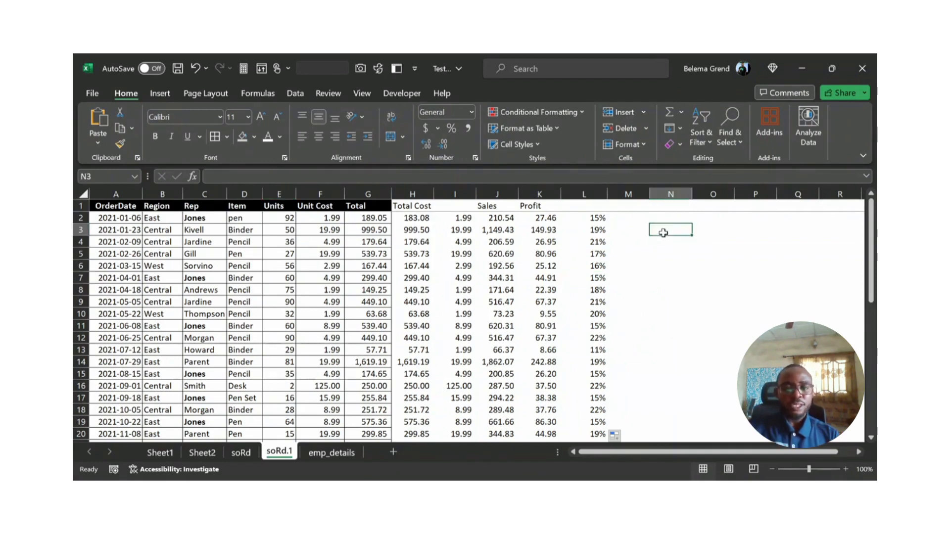
text(=)
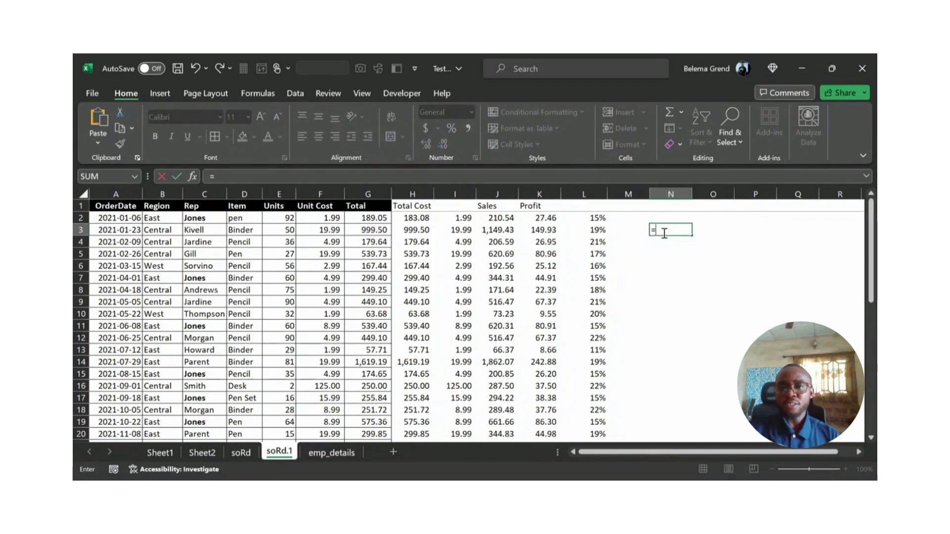
text(hlo)
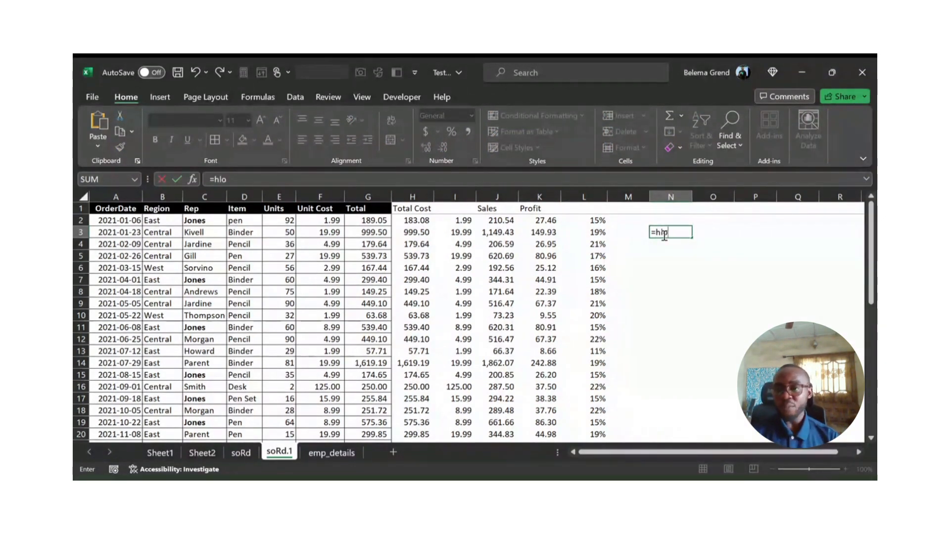
key(Tab)
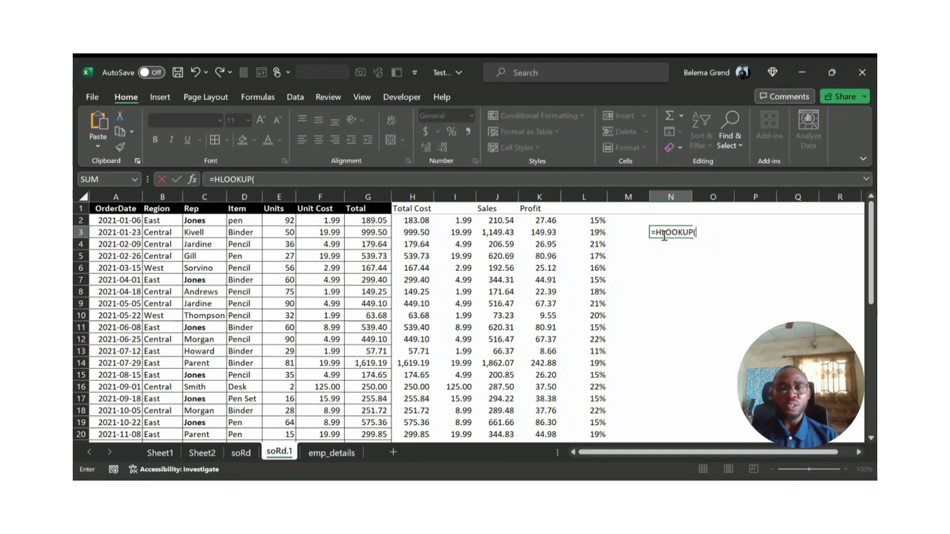
key(Escape)
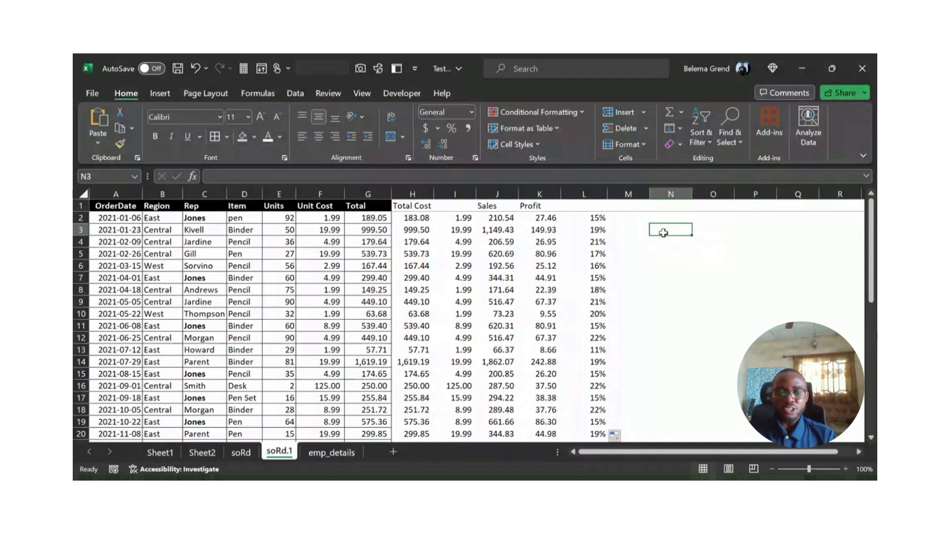
Step: Enter the labels INDEX in N3 and MATCH in N4 and make both bold
text(INDEX)
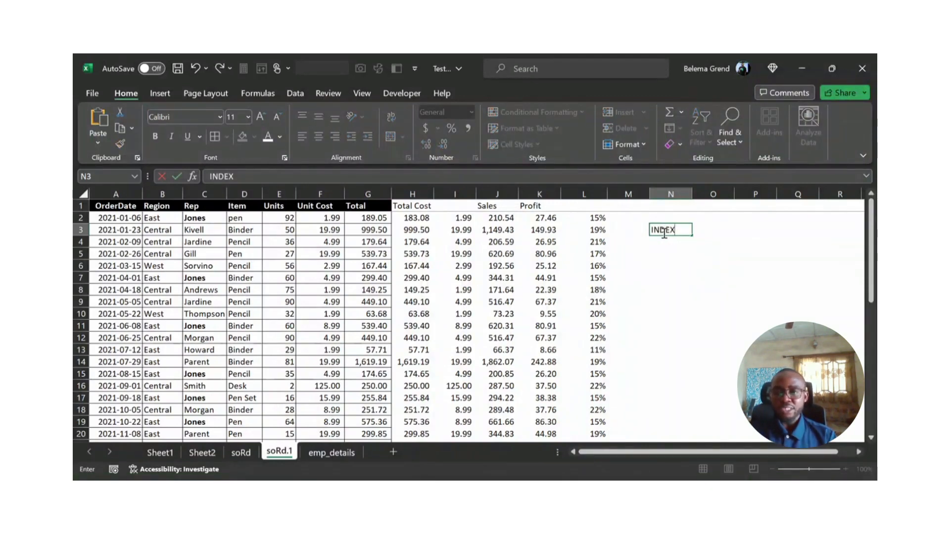
key(Return)
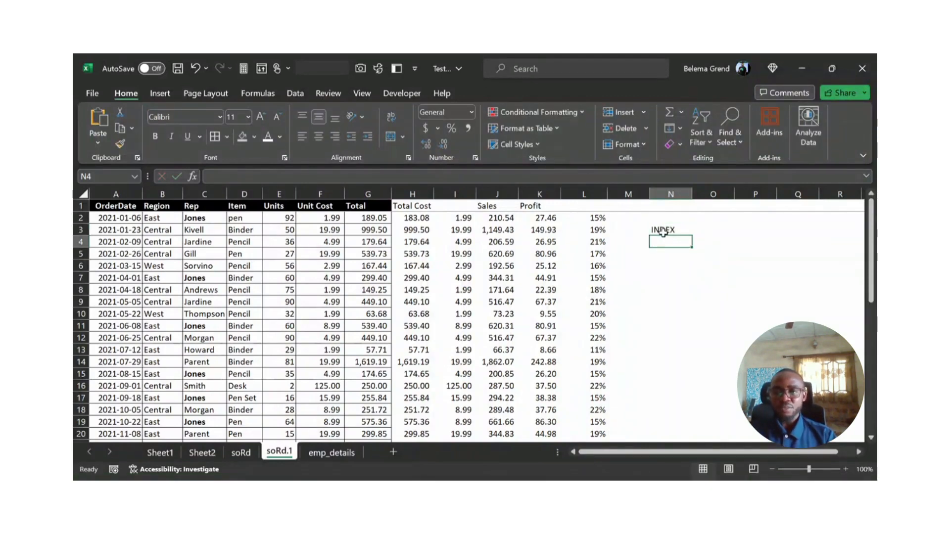
text(MATCH)
key(Return)
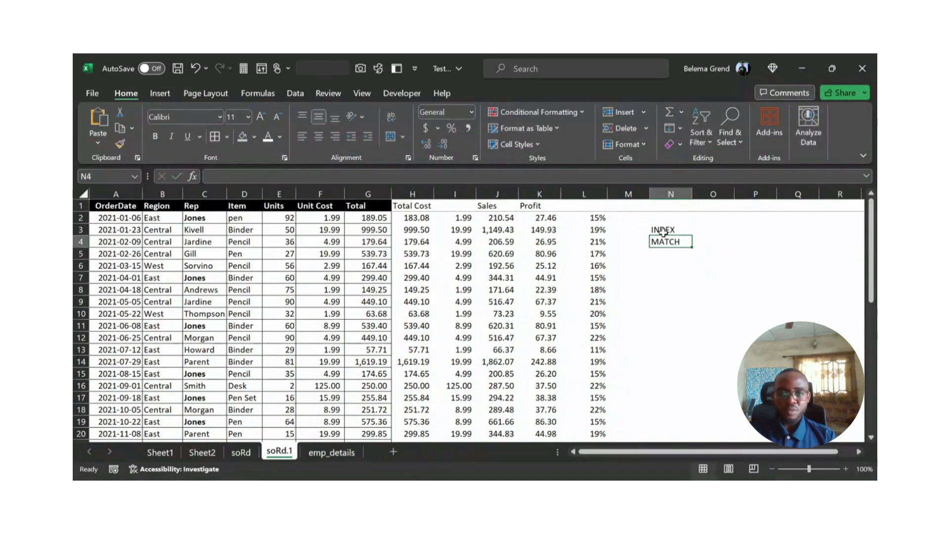
drag(663, 230, 664, 241)
key(ctrl+b)
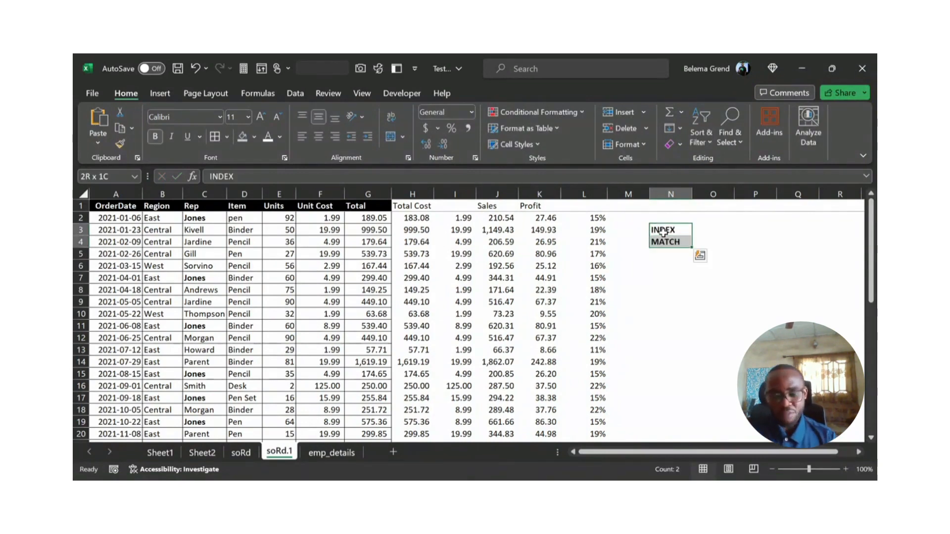
Step: Enter =INDEX(D2:D10,3) in O3 to return the third item of the range
key(Right)
key(Down)
key(Down)
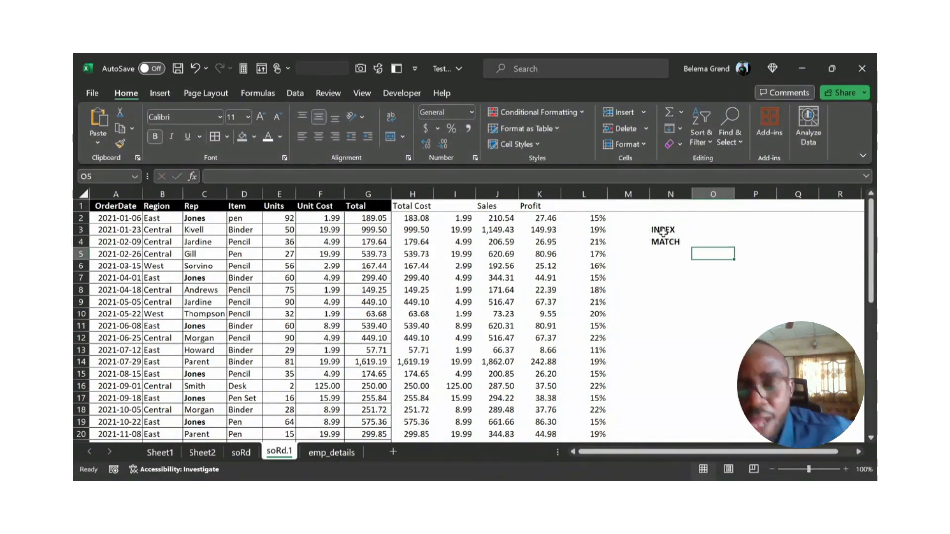
click(703, 230)
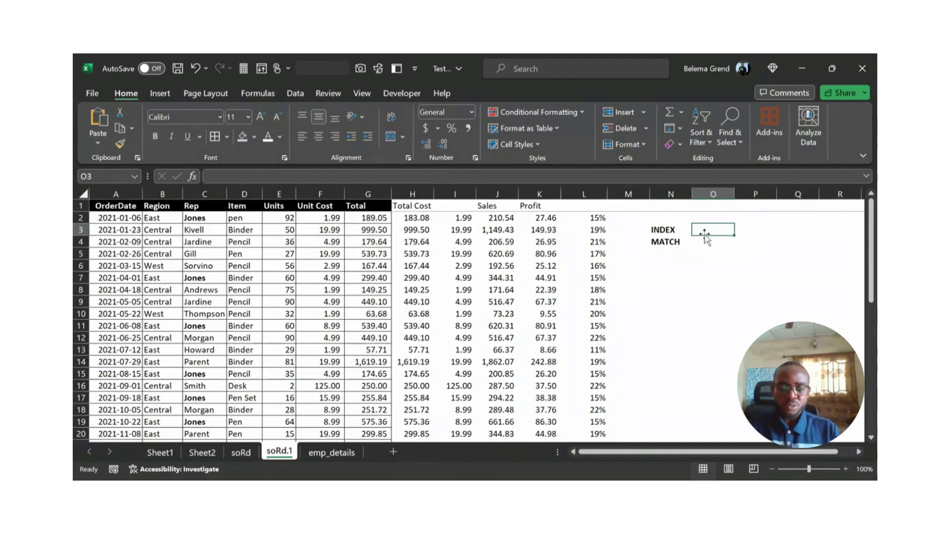
text(=ind)
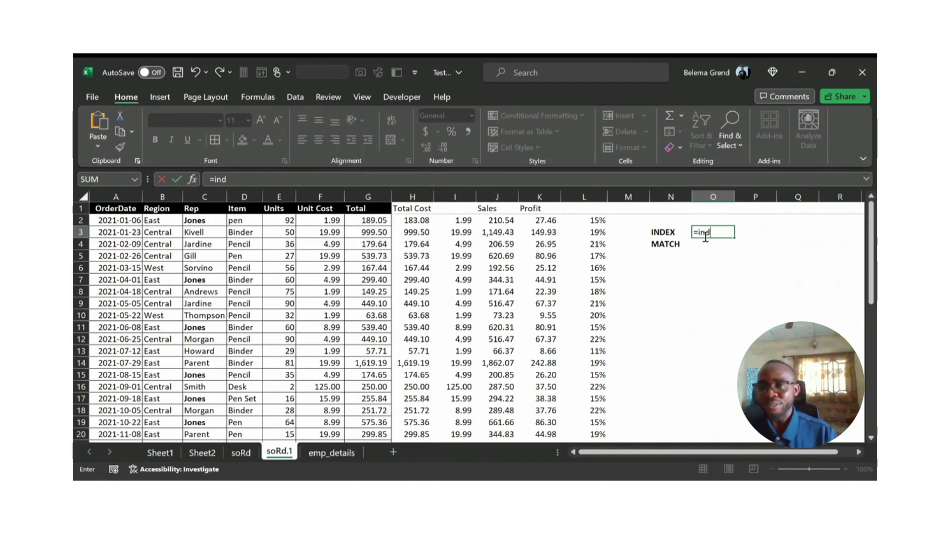
key(Tab)
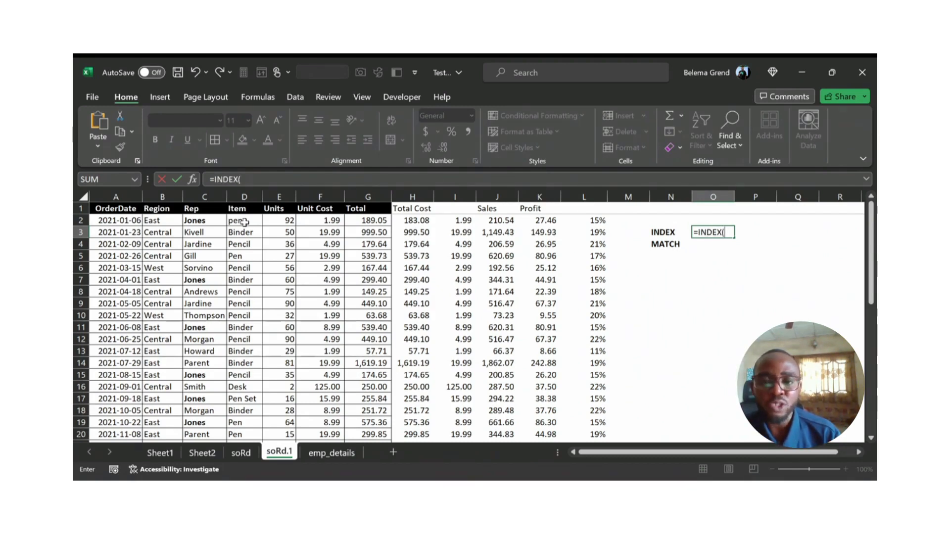
drag(240, 221, 238, 311)
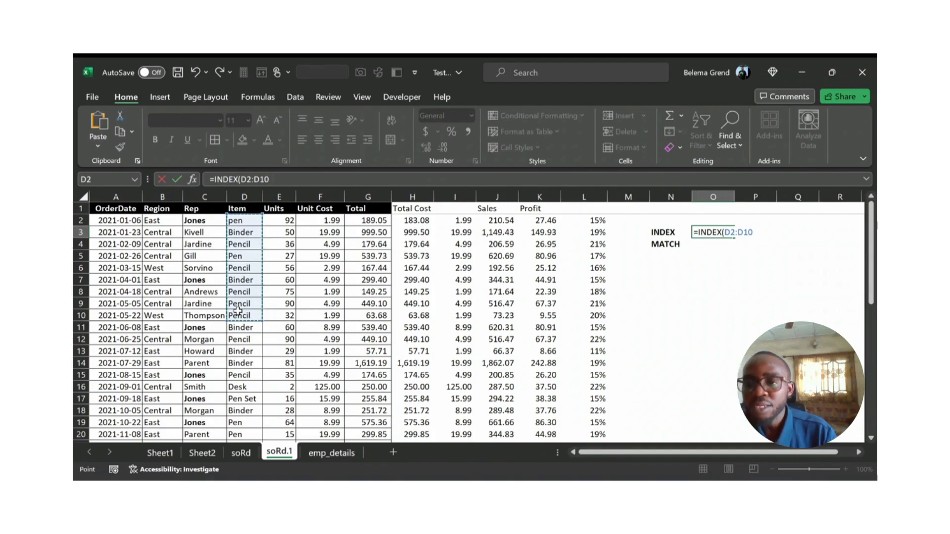
text(,)
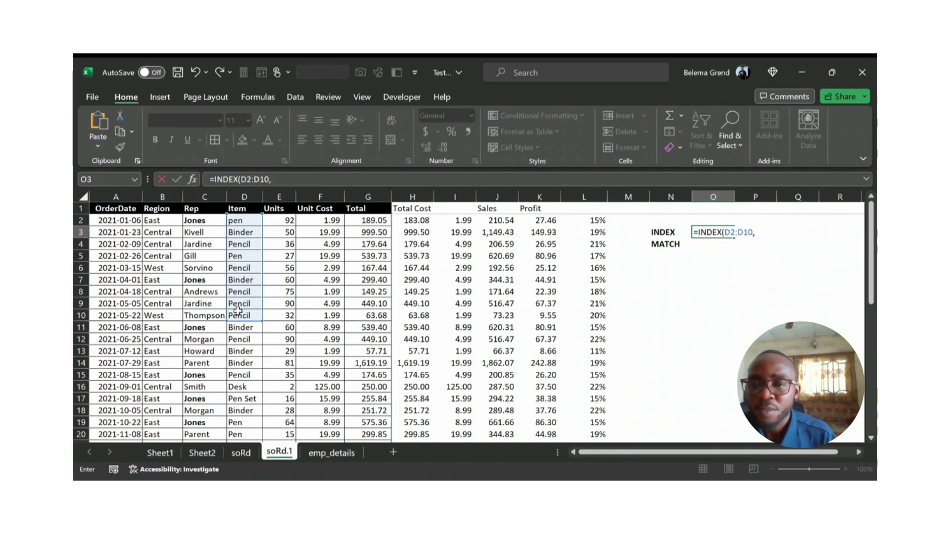
text(3)
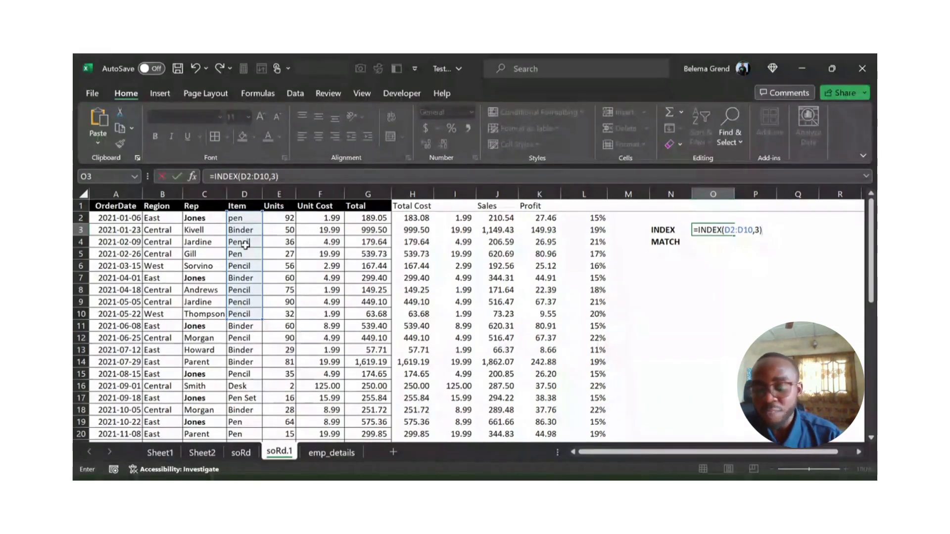
key(Return)
key(Up)
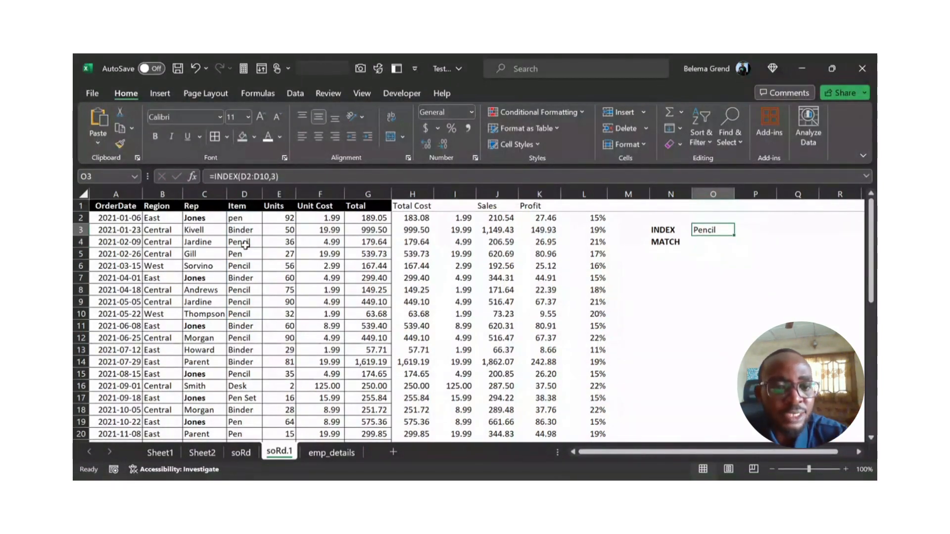
Step: Count through the item entries from D2 to D8 and examine the fourth one in D5
click(237, 220)
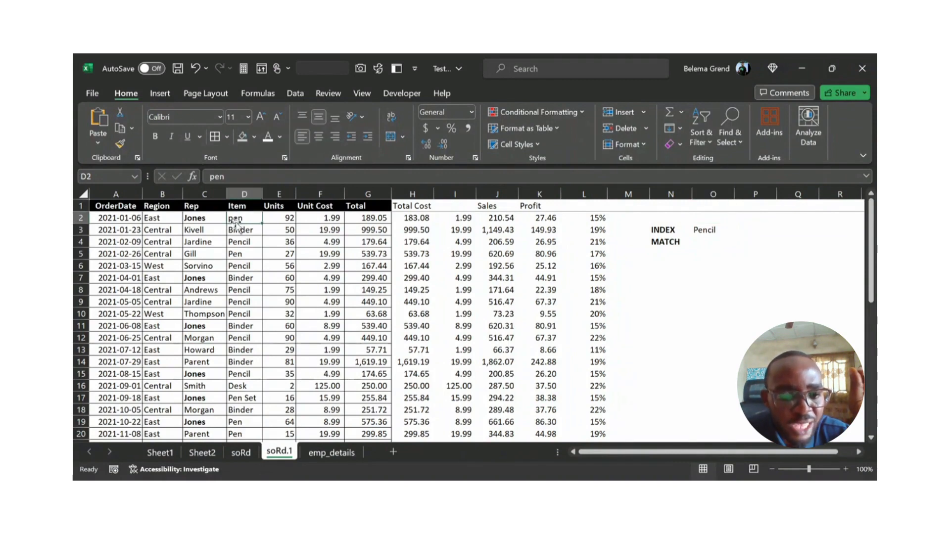
click(240, 230)
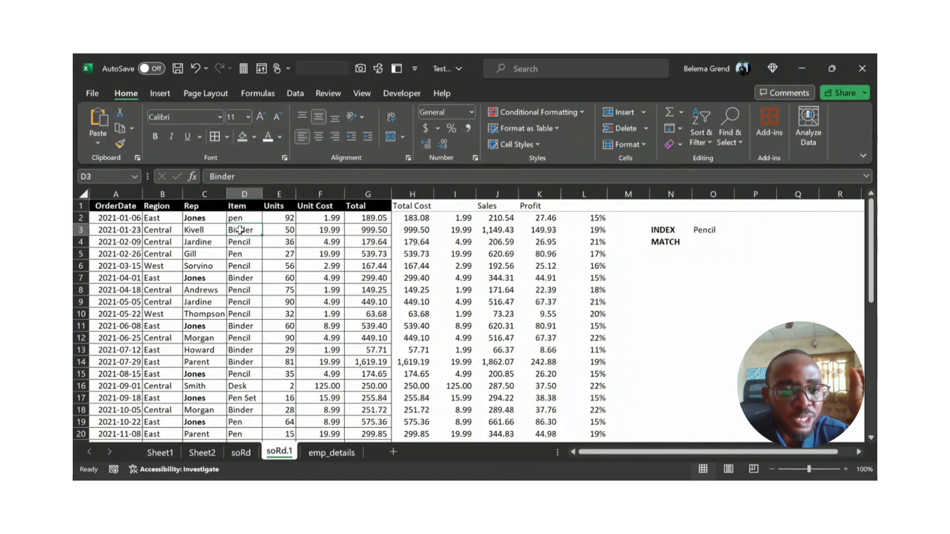
click(241, 243)
click(241, 254)
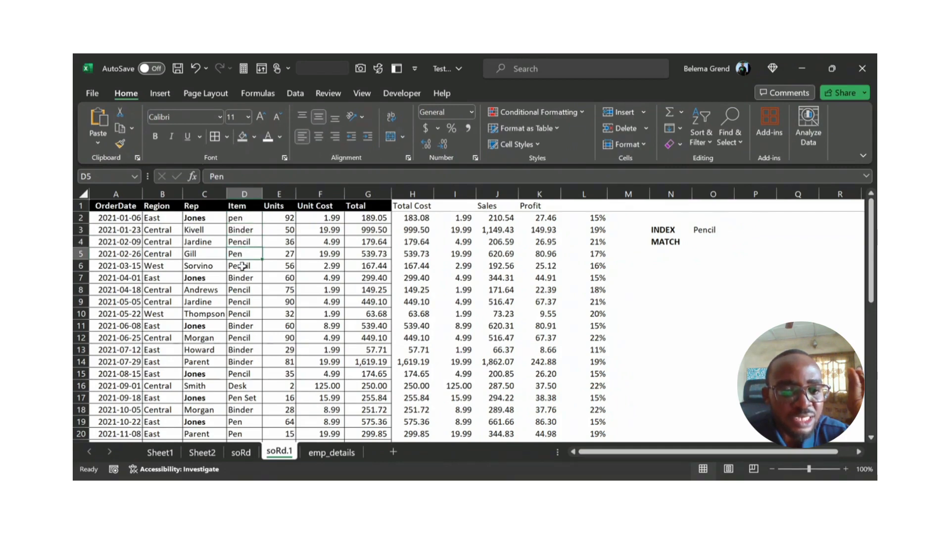
click(242, 266)
click(243, 278)
click(243, 291)
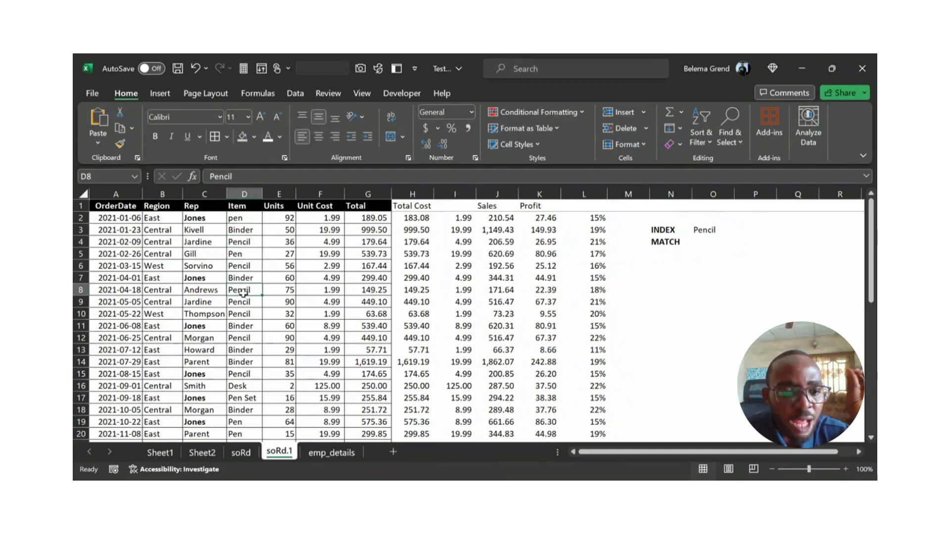
click(241, 255)
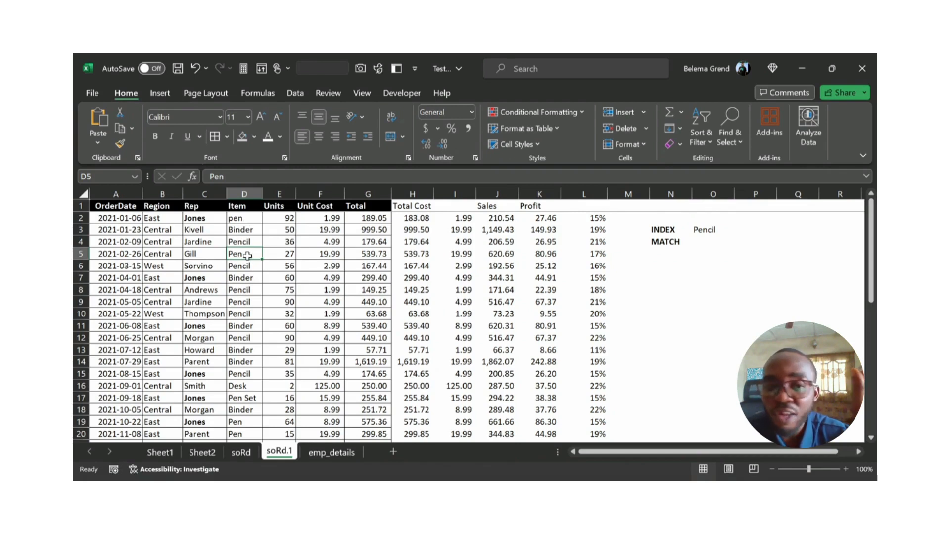
Step: Change the row number of the INDEX formula in O3 to 4
click(700, 231)
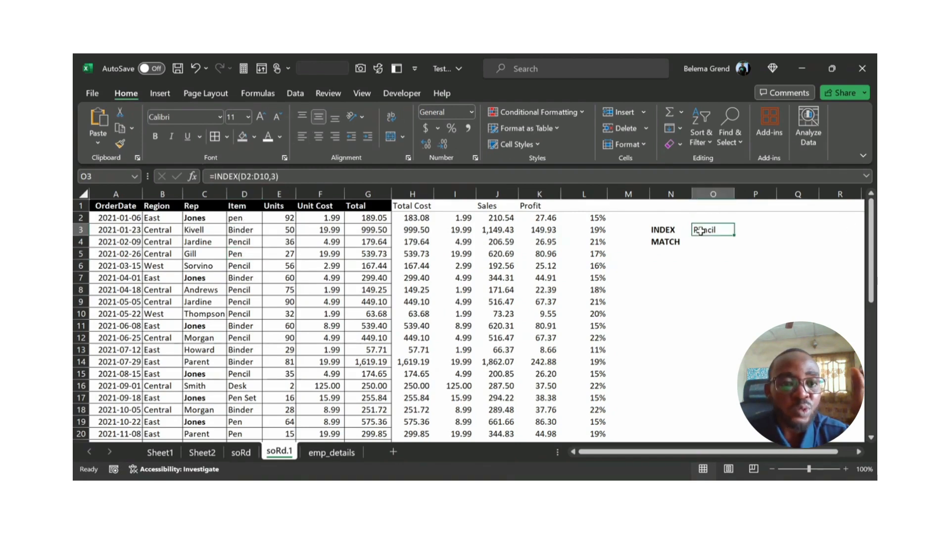
click(270, 177)
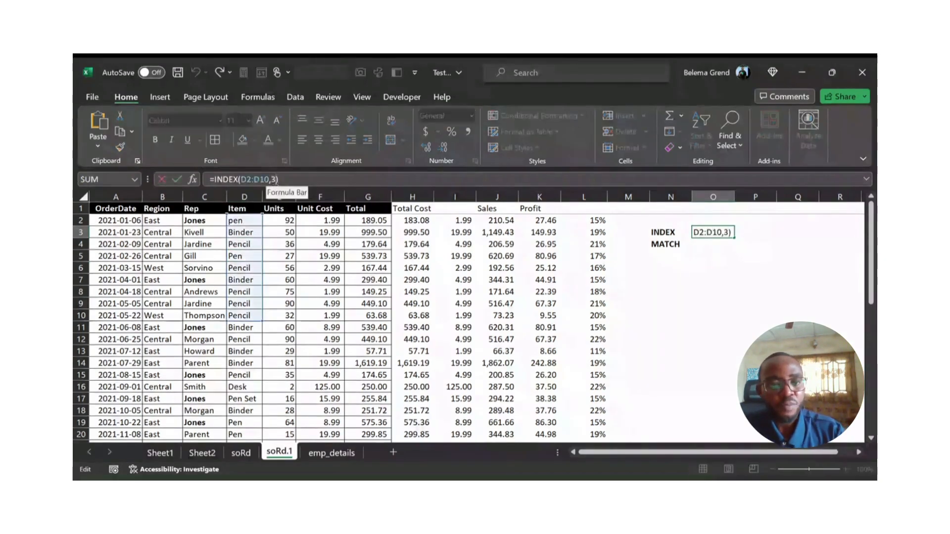
key(BackSpace)
text(4)
key(Return)
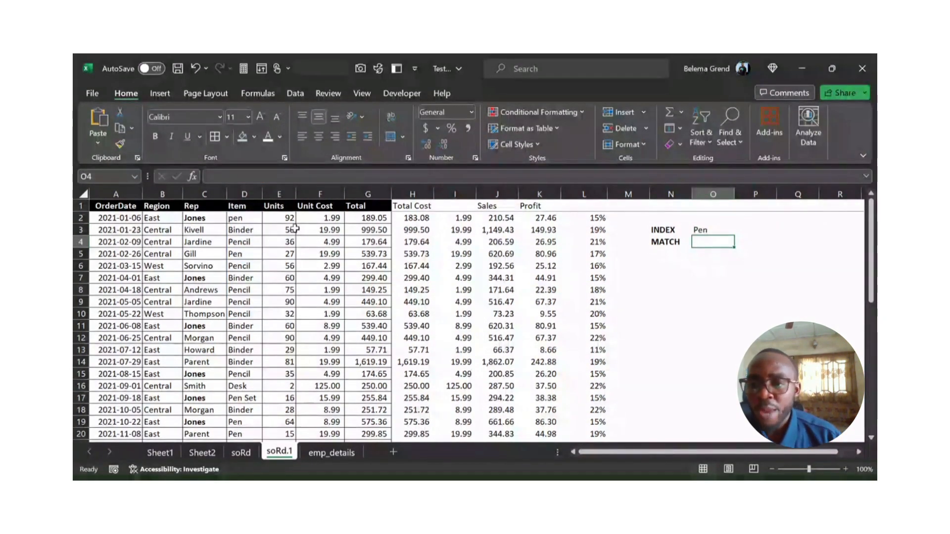
Step: Extend the INDEX formula's range in O3 to D2:E10, keeping row number 4
click(700, 230)
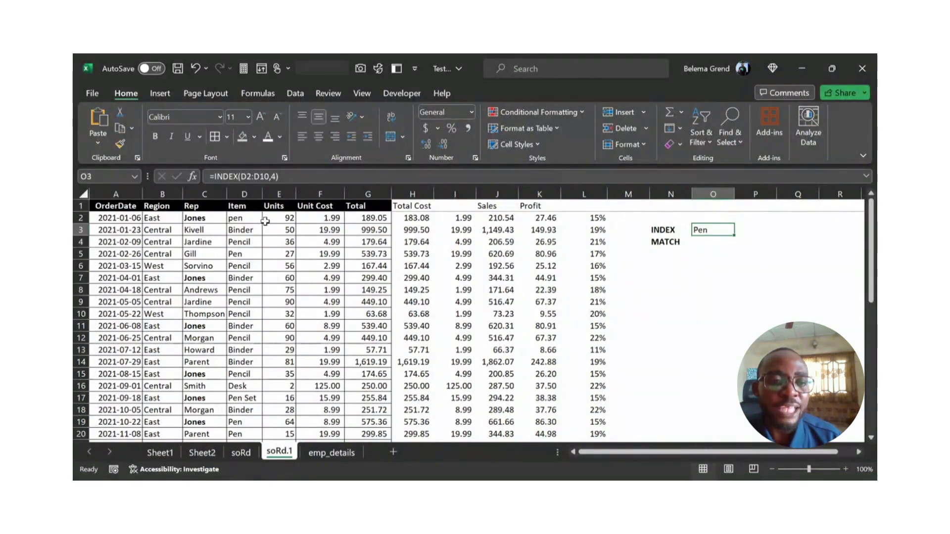
click(262, 177)
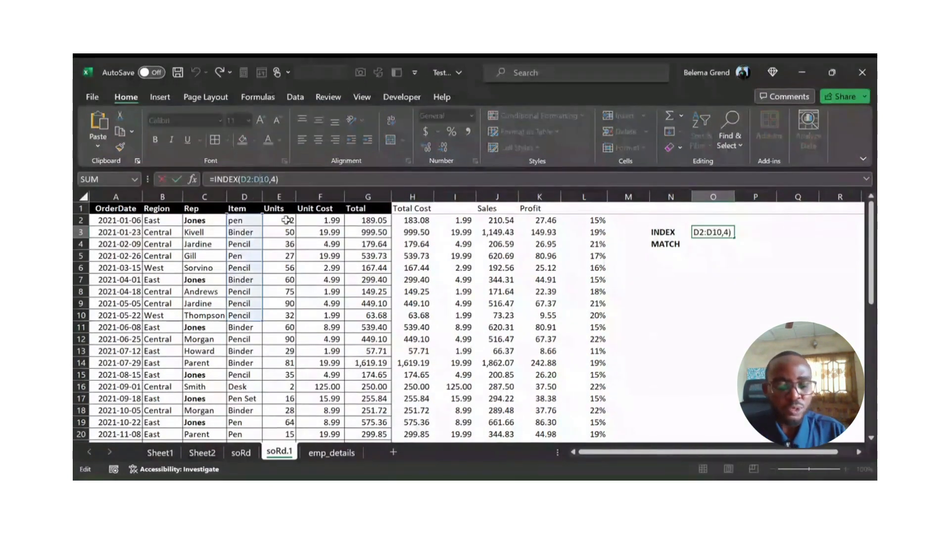
key(BackSpace)
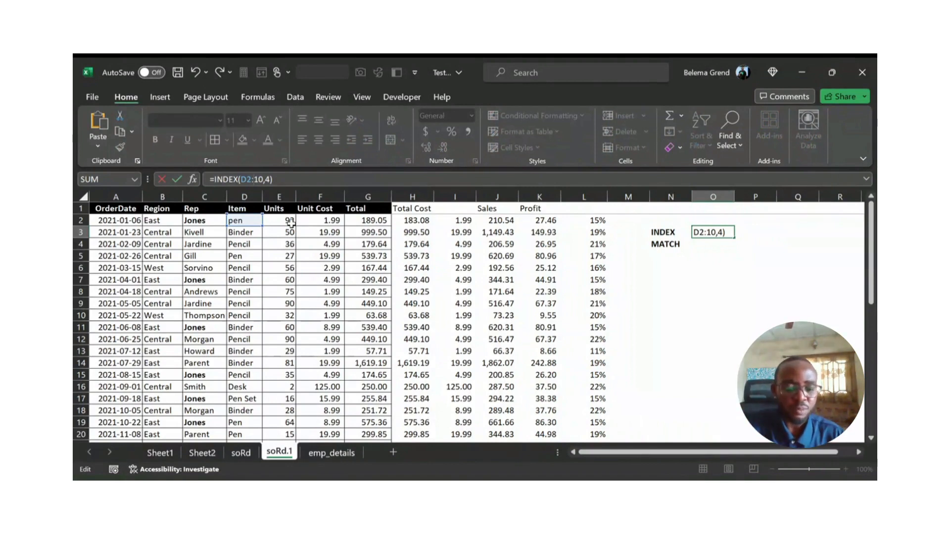
text(E)
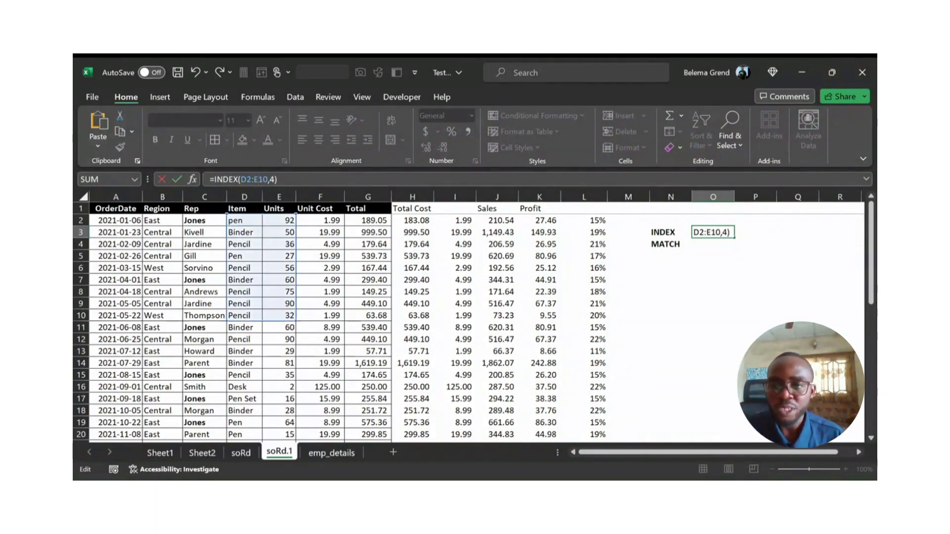
key(Return)
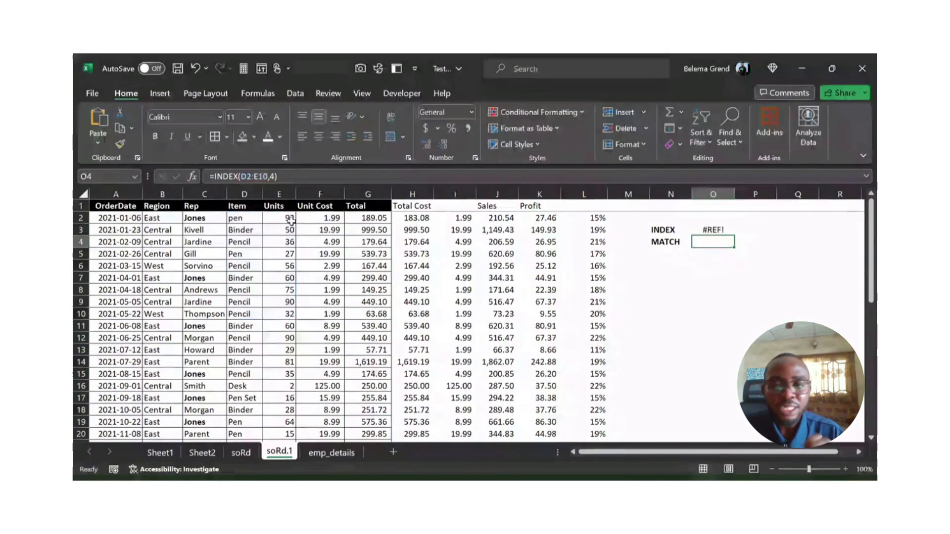
Step: Add column number 1 to the INDEX formula in O3 so it reads =INDEX(D2:E10,4,1)
key(Up)
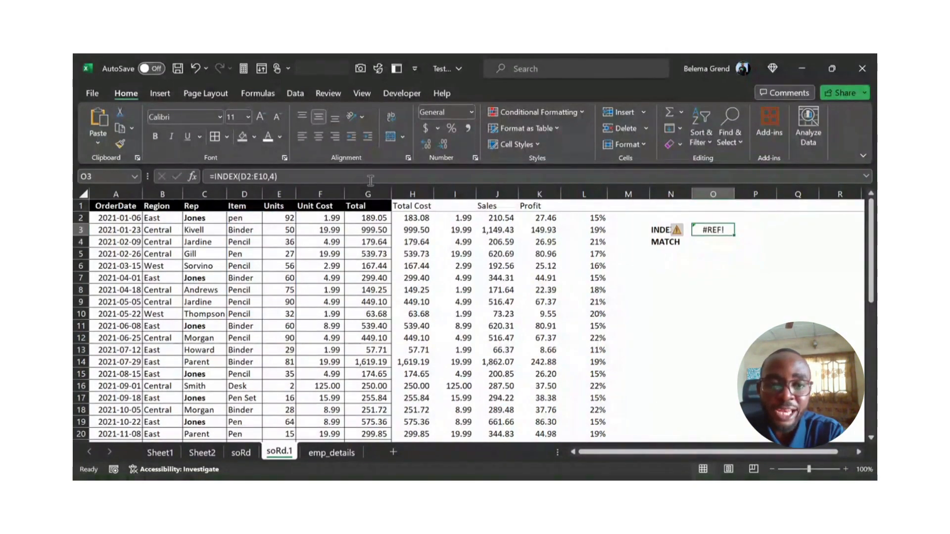
click(279, 176)
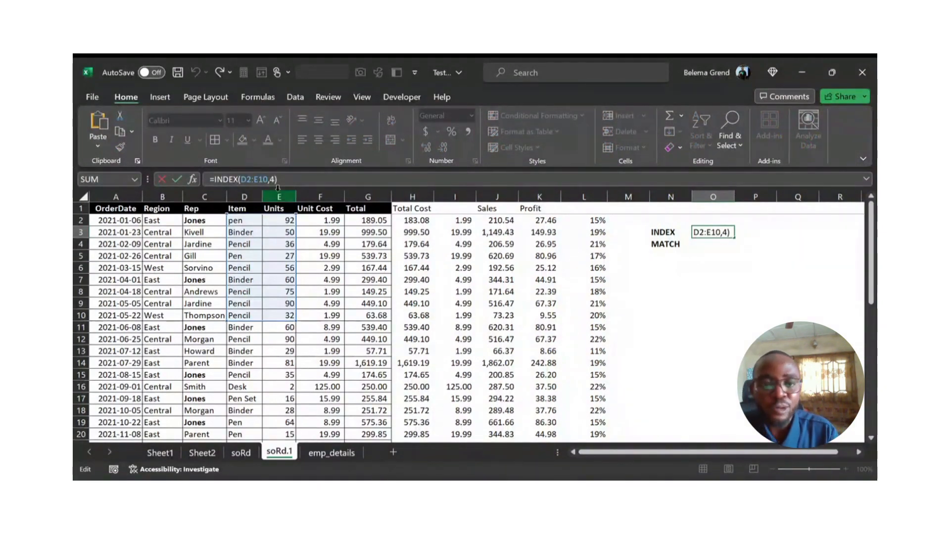
text(,)
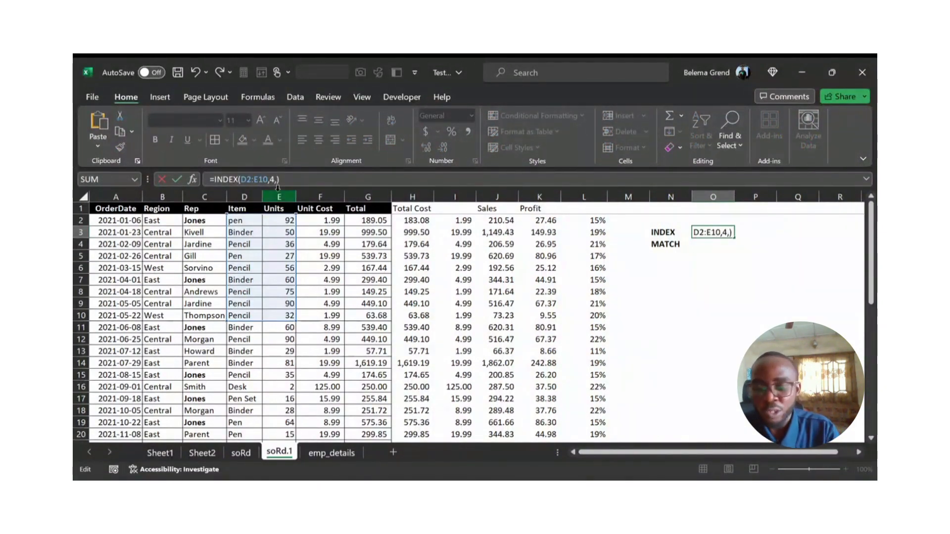
text(1)
key(Return)
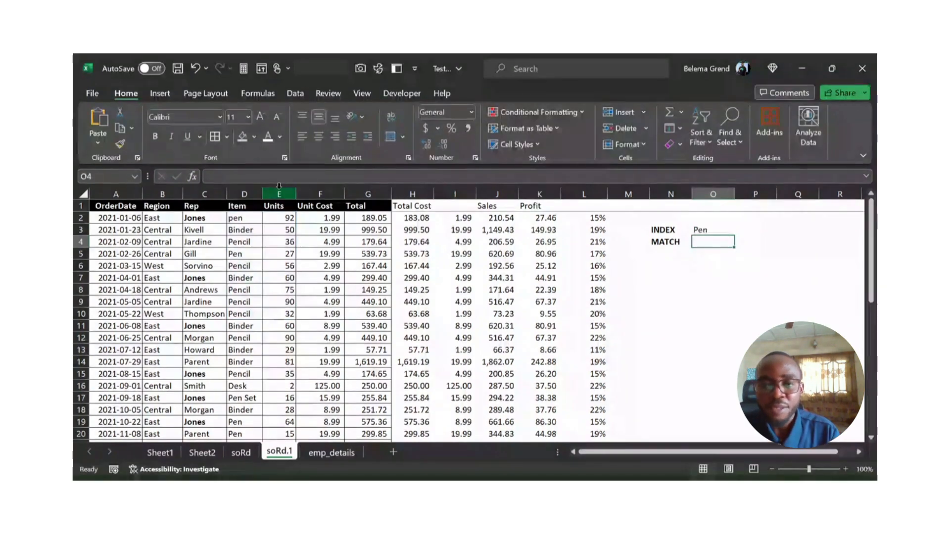
Step: Change the column number of the INDEX formula in O3 to 2
click(703, 229)
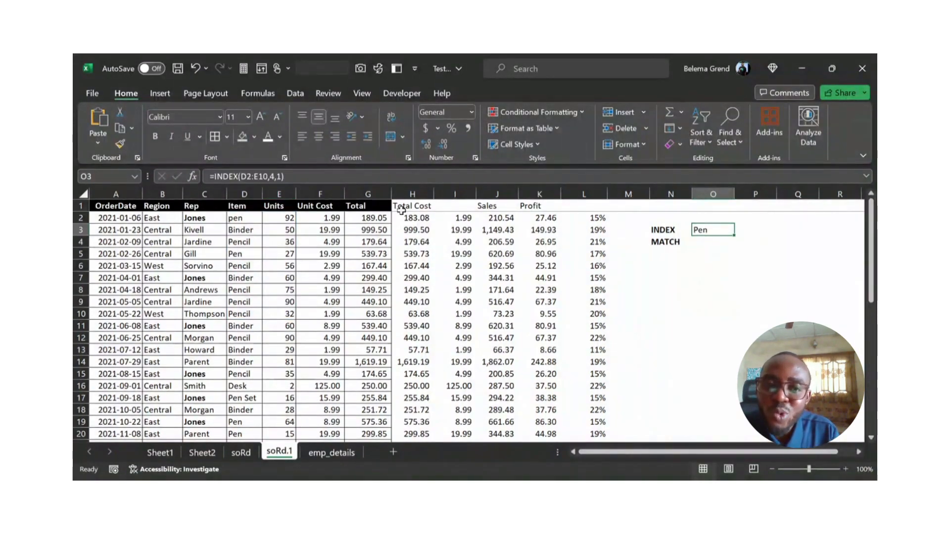
click(281, 179)
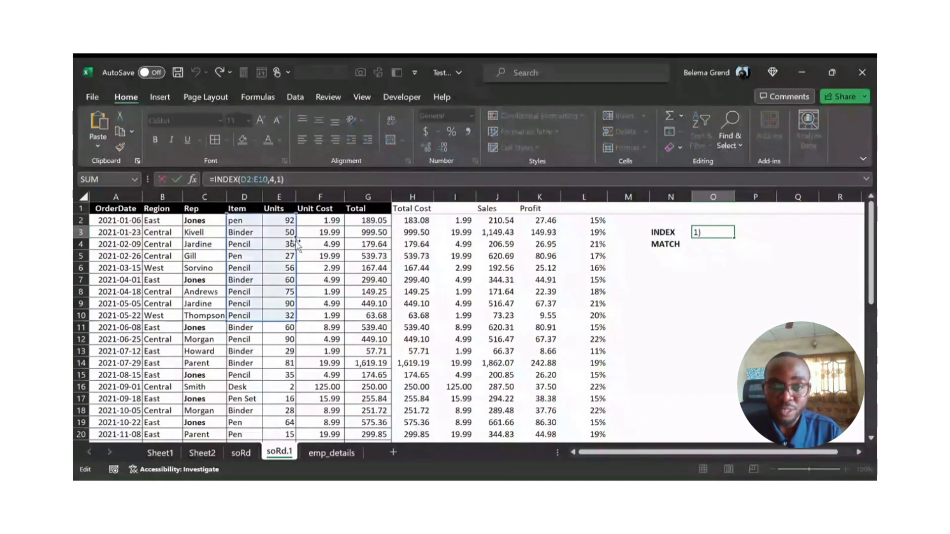
key(BackSpace)
text(2)
key(Return)
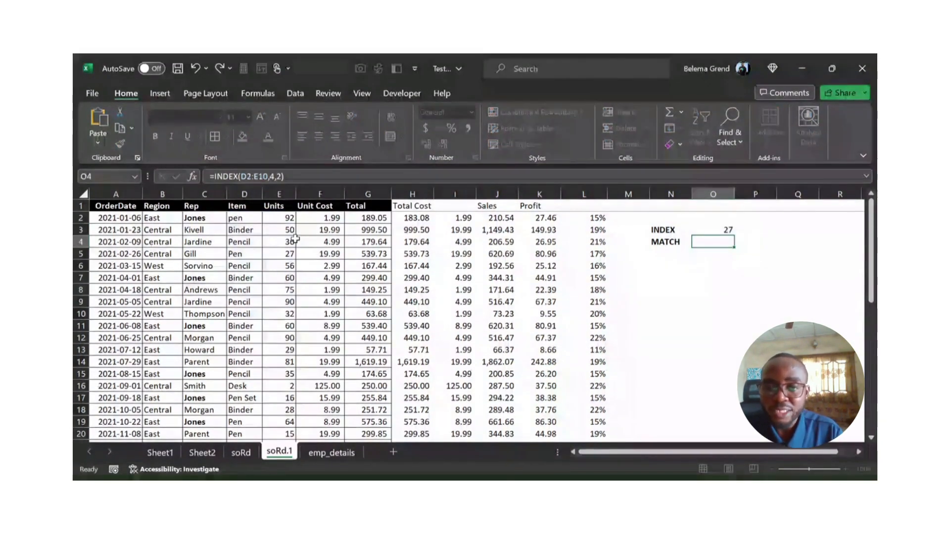
Step: Trace the fourth row and second column of the Item and Units range to E5 and compare it with the INDEX result in O3
key(Up)
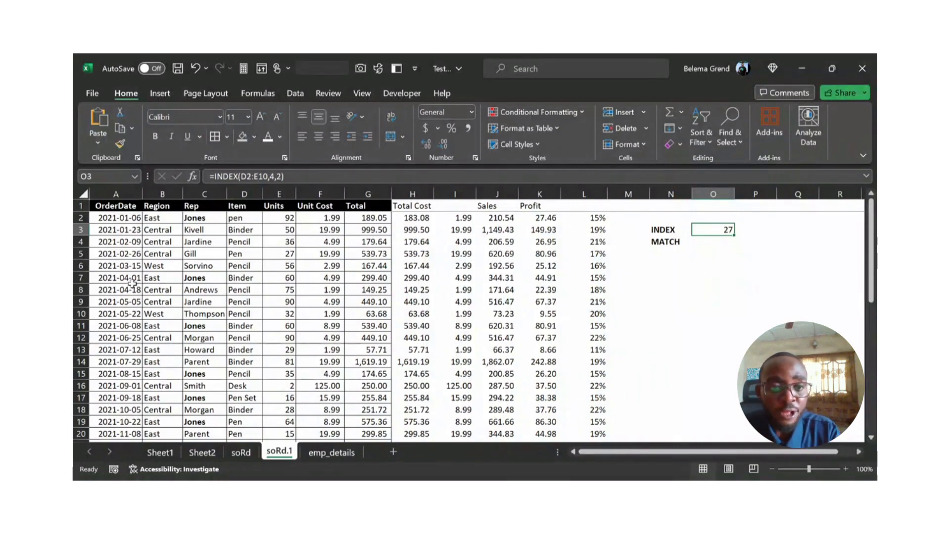
click(213, 218)
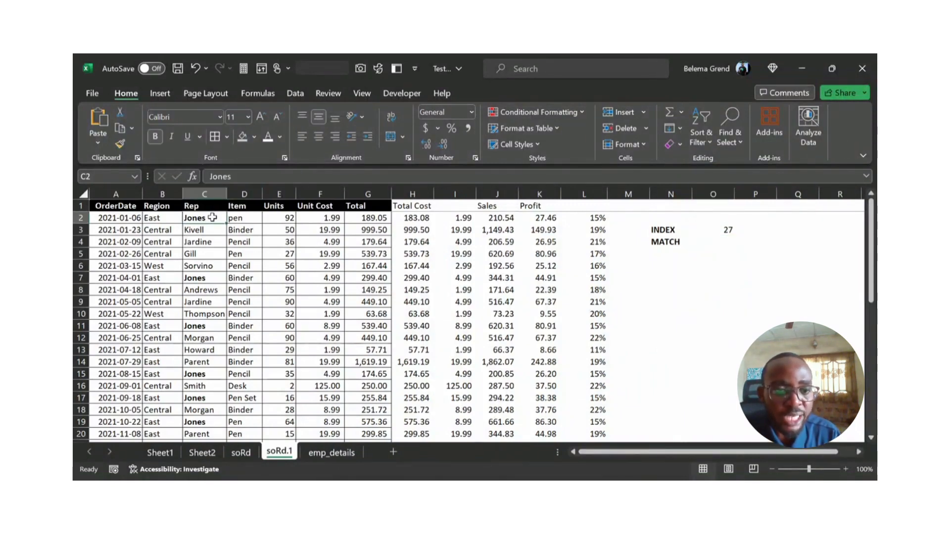
mouse_move(233, 217)
mouse_down()
mouse_move(238, 256)
mouse_move(280, 254)
mouse_up()
click(279, 254)
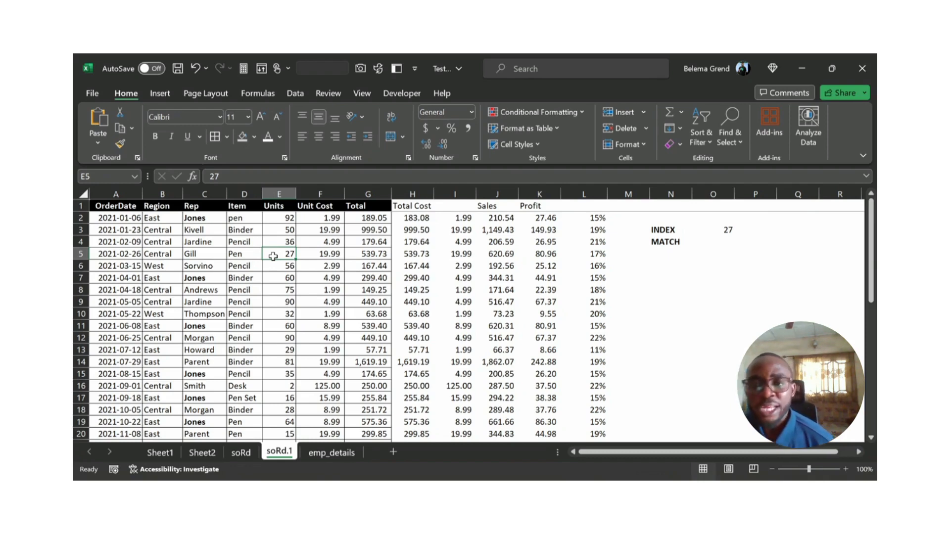
click(710, 229)
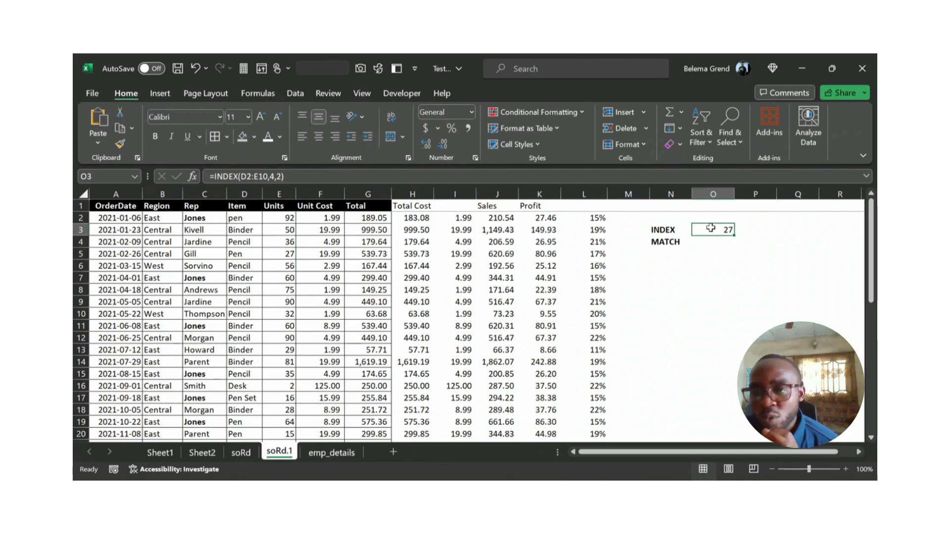
Step: Enter =MATCH(B2,emp_details!A2:A12,0) in O4 to look for an exact match in the emp_details Rep column
click(704, 241)
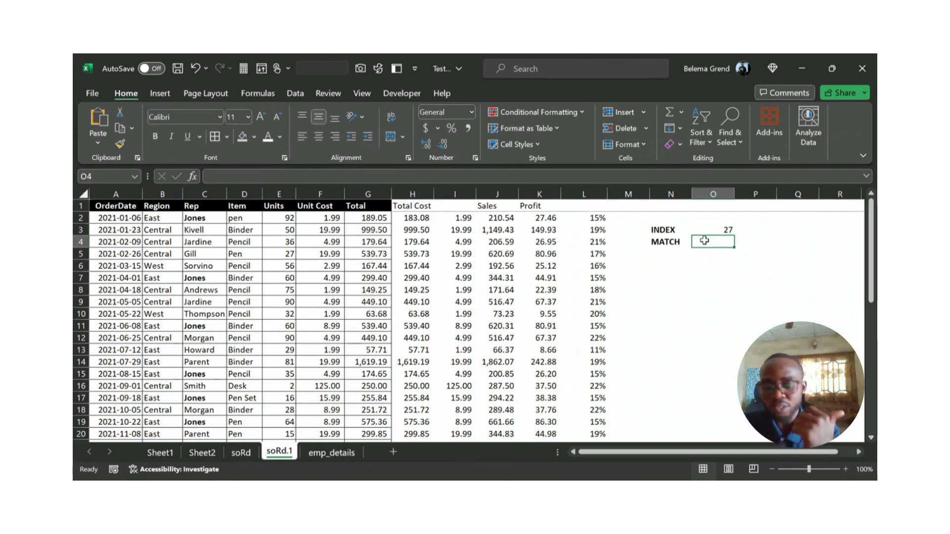
text(=mat)
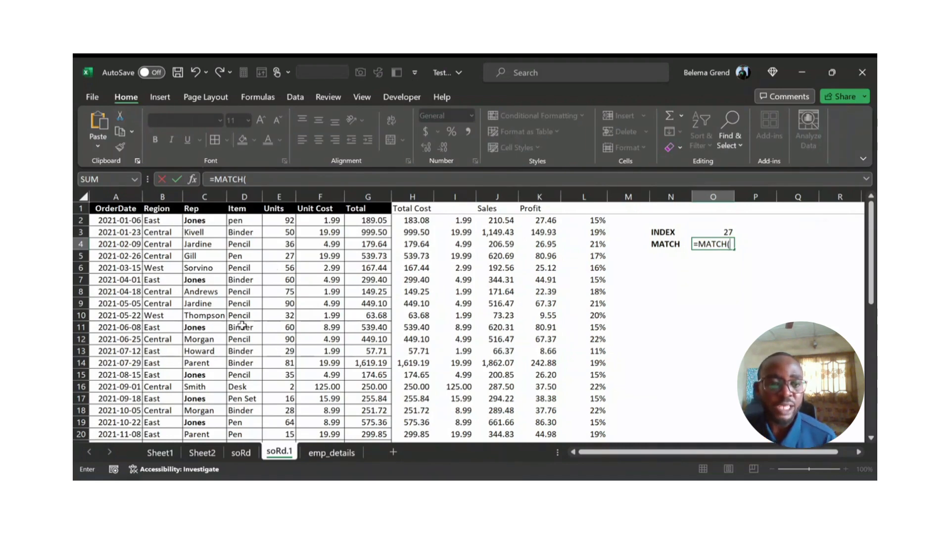
click(168, 222)
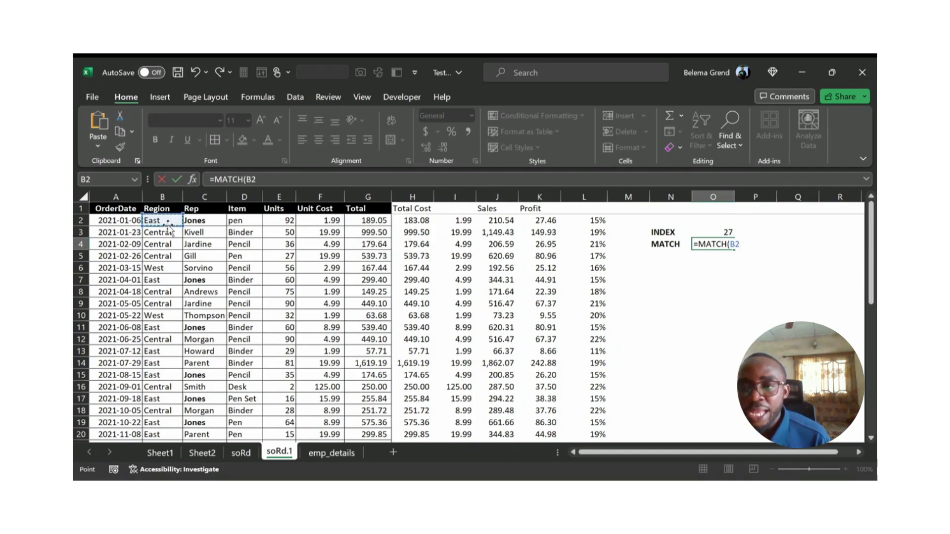
text(,)
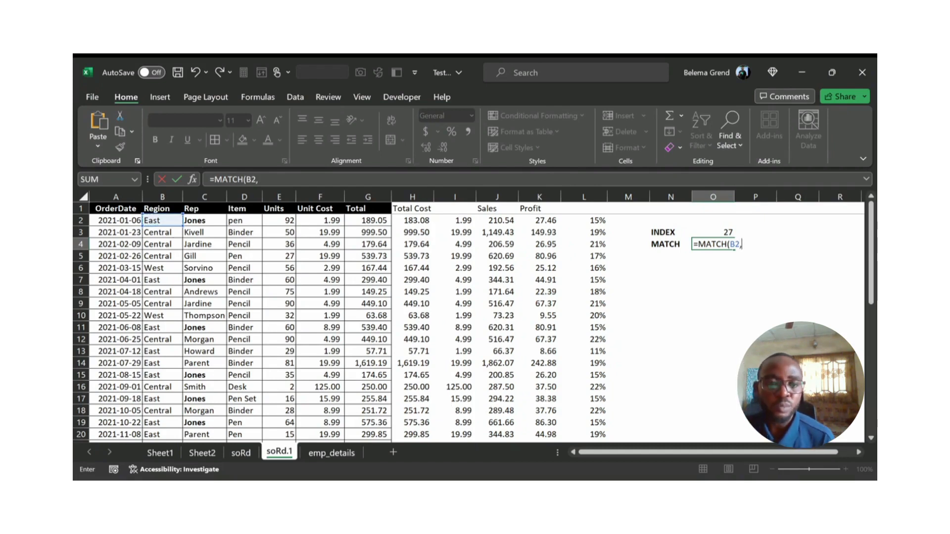
click(334, 456)
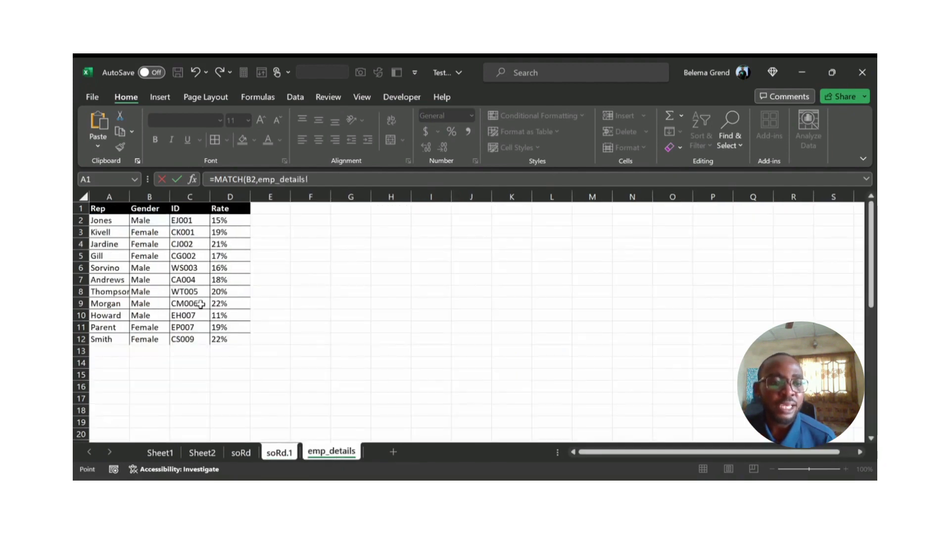
drag(96, 224, 98, 342)
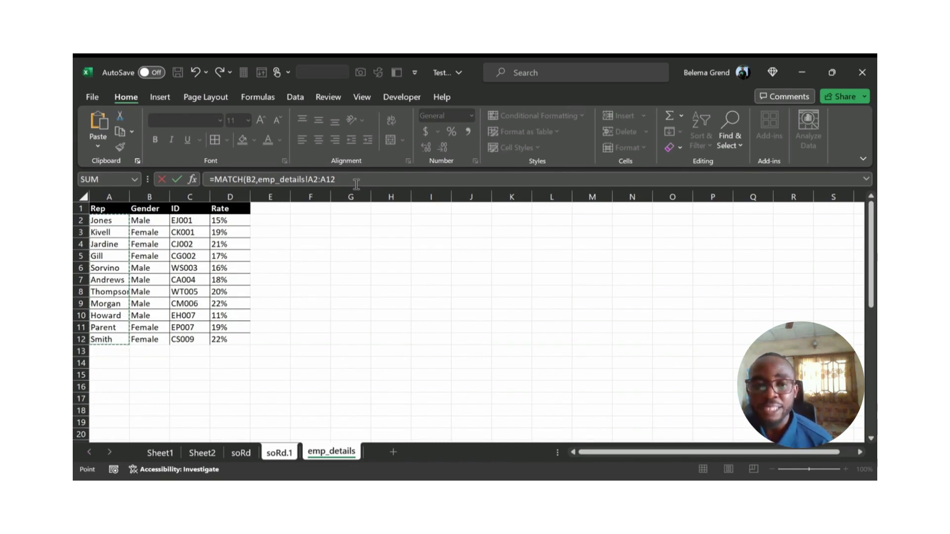
text(,)
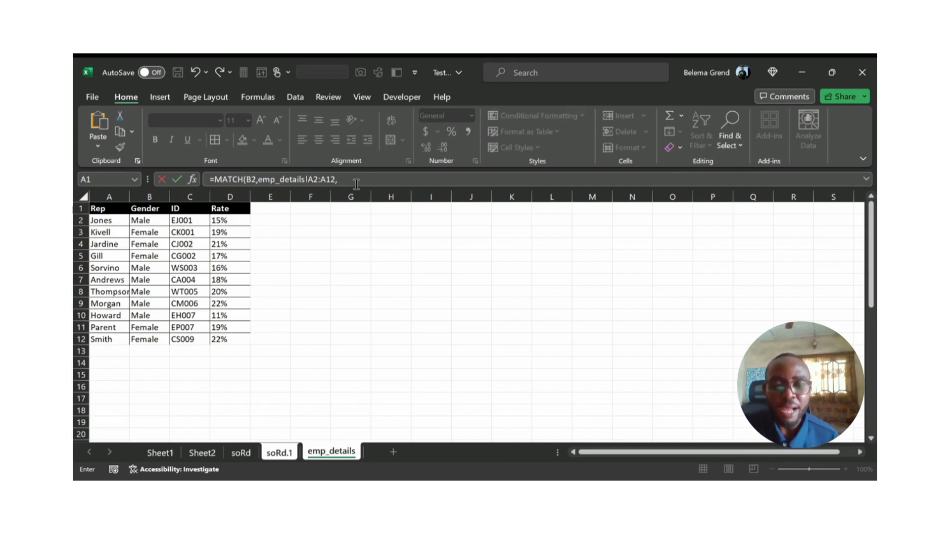
text(0)
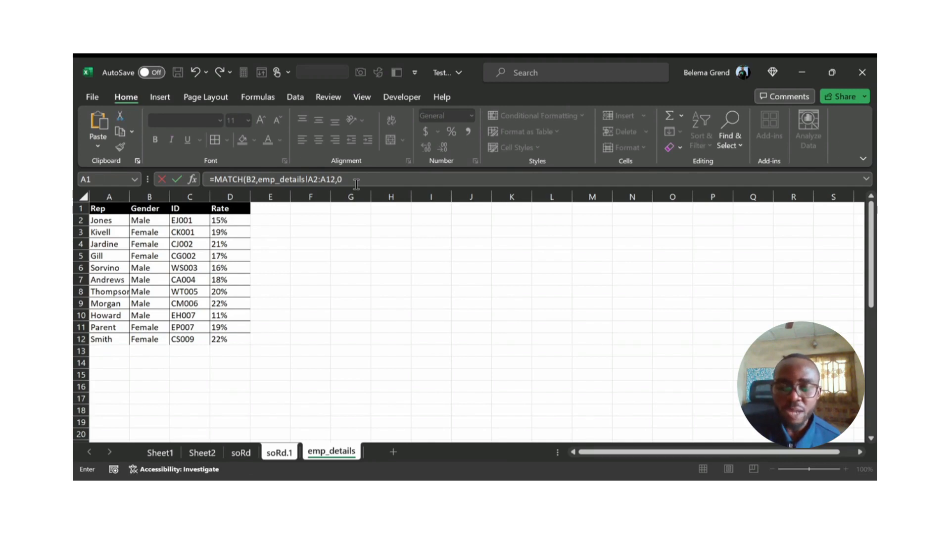
text())
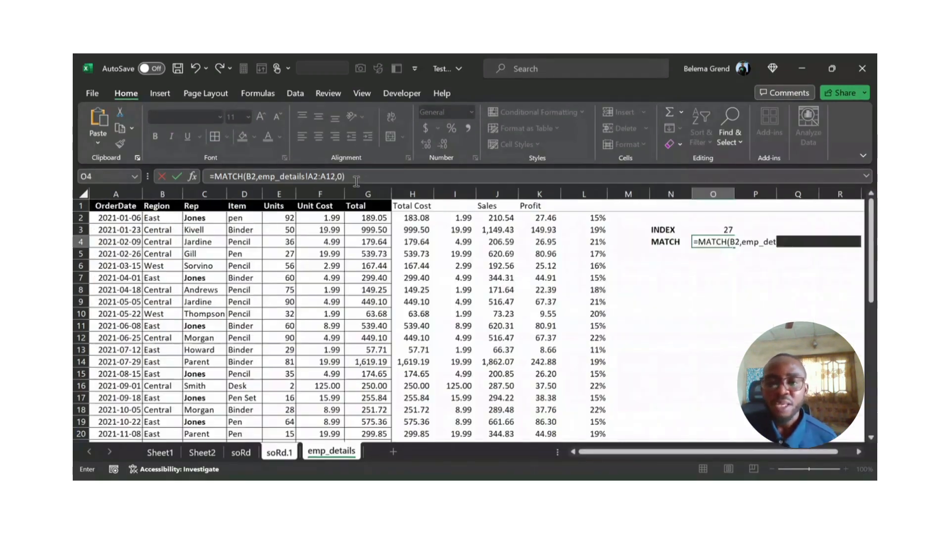
key(Return)
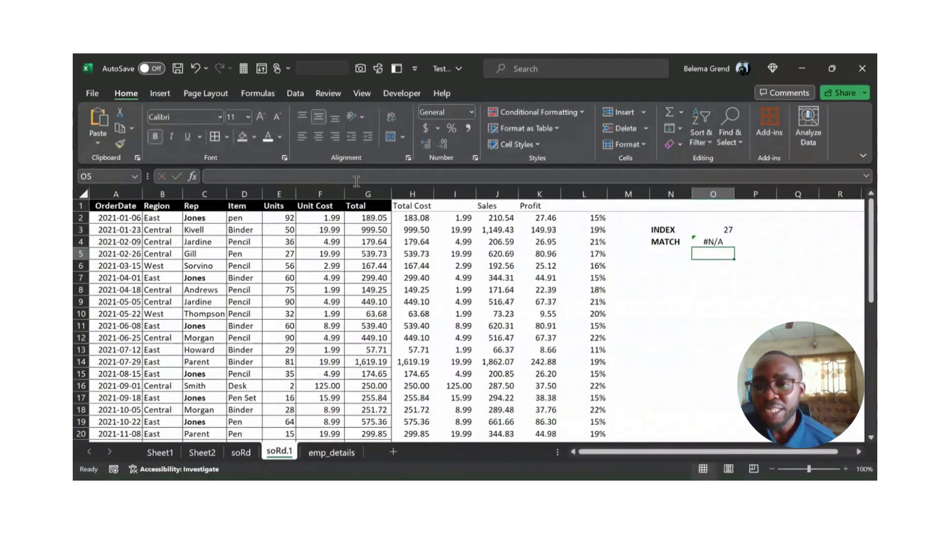
Step: Check the references of the MATCH formula in O4 against the Rep columns of emp_details and soRd.1
click(718, 232)
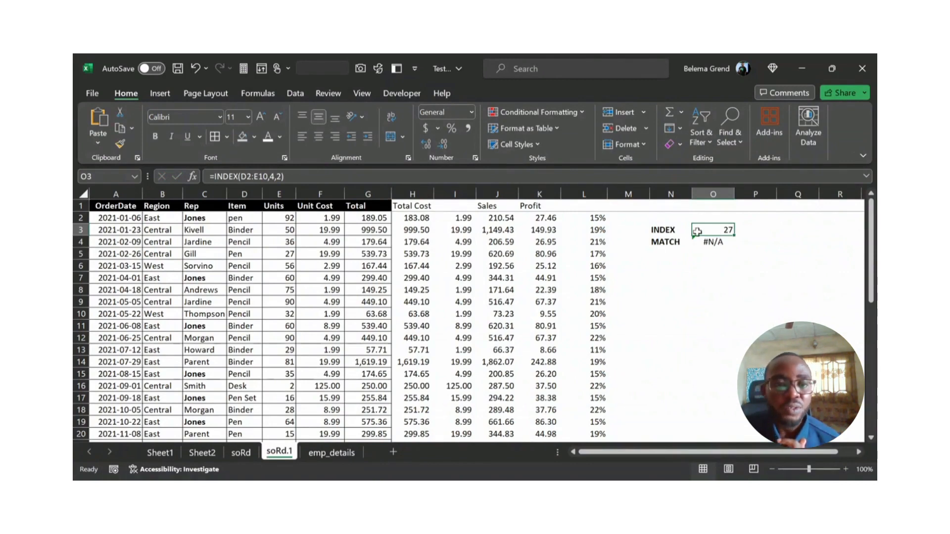
click(706, 243)
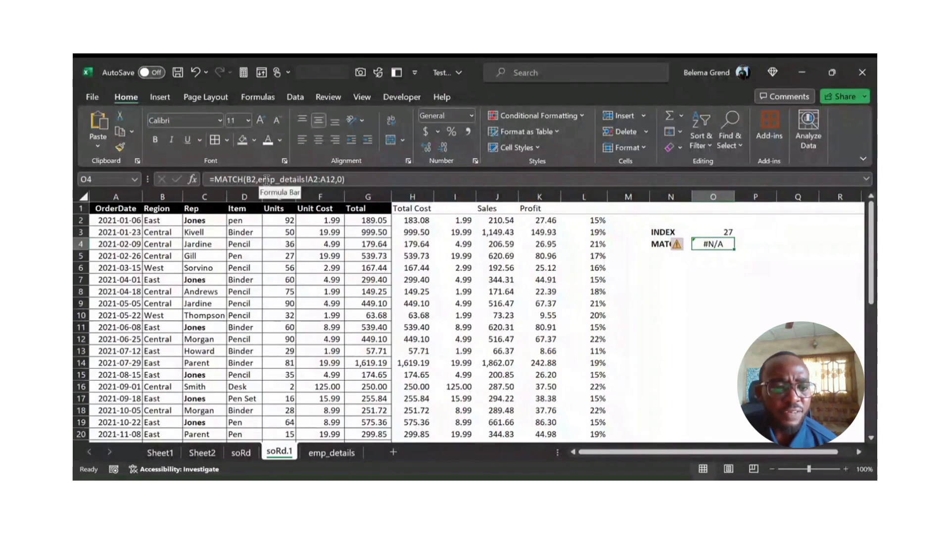
click(266, 179)
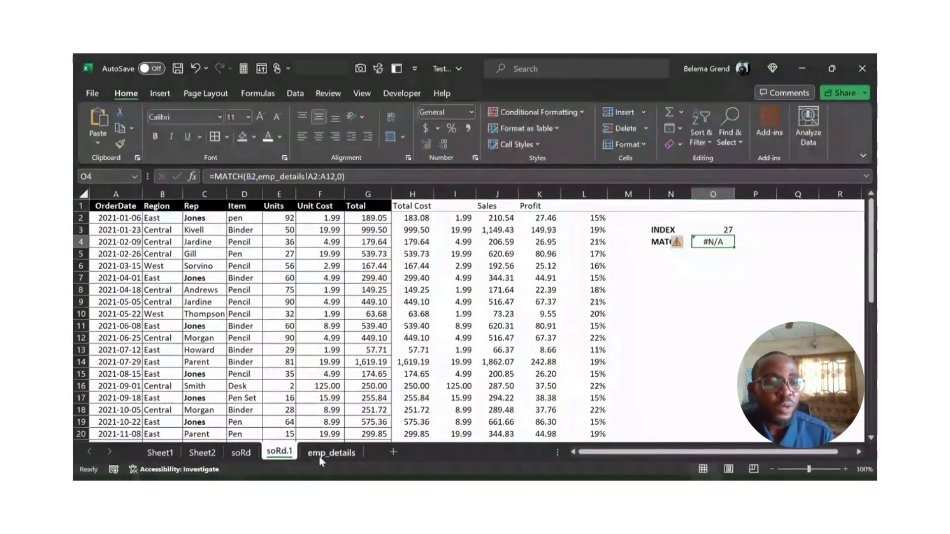
click(319, 453)
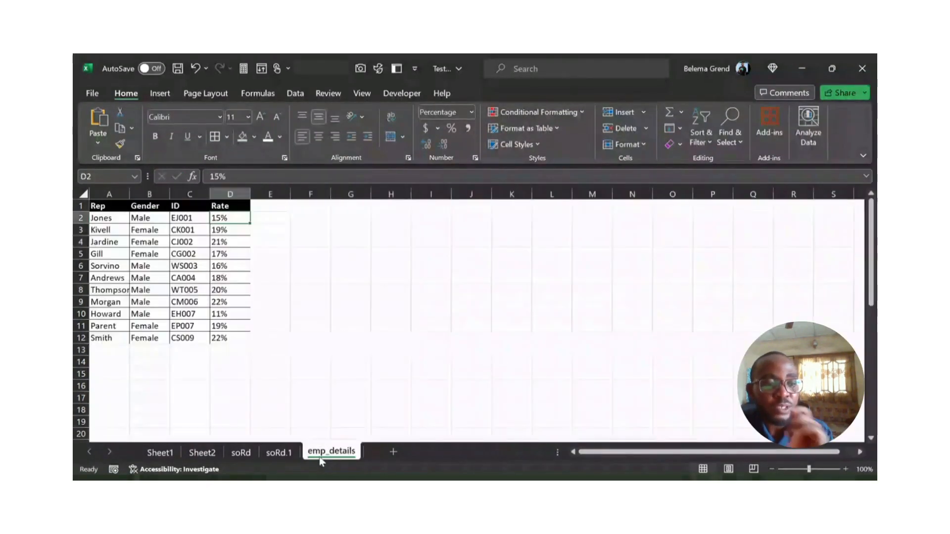
click(102, 217)
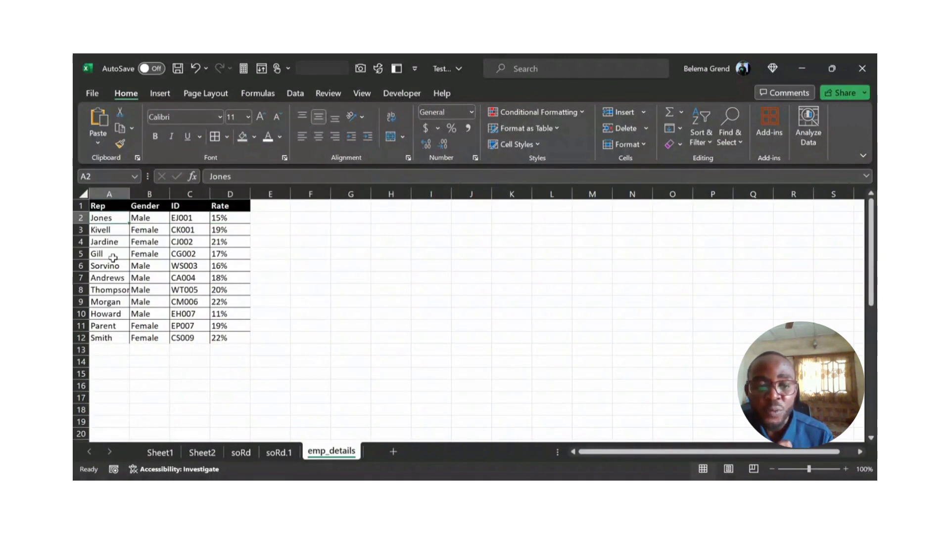
click(289, 453)
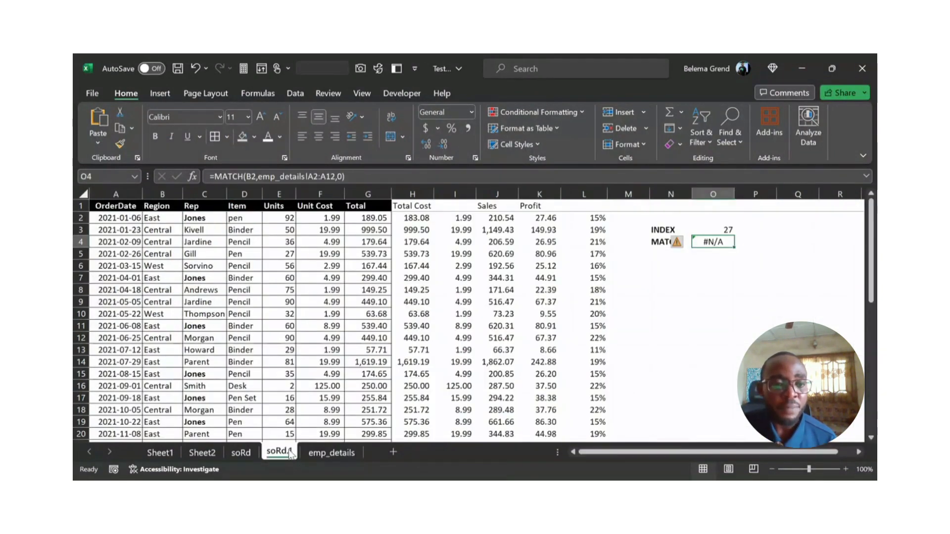
click(212, 217)
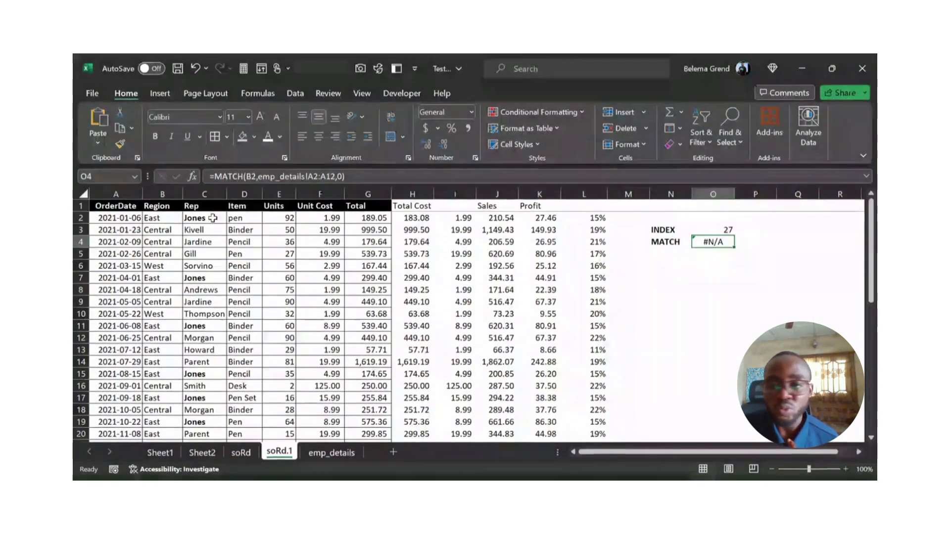
Step: Change the lookup value of the MATCH formula in O4 to C2, the first rep in the sales records
click(709, 242)
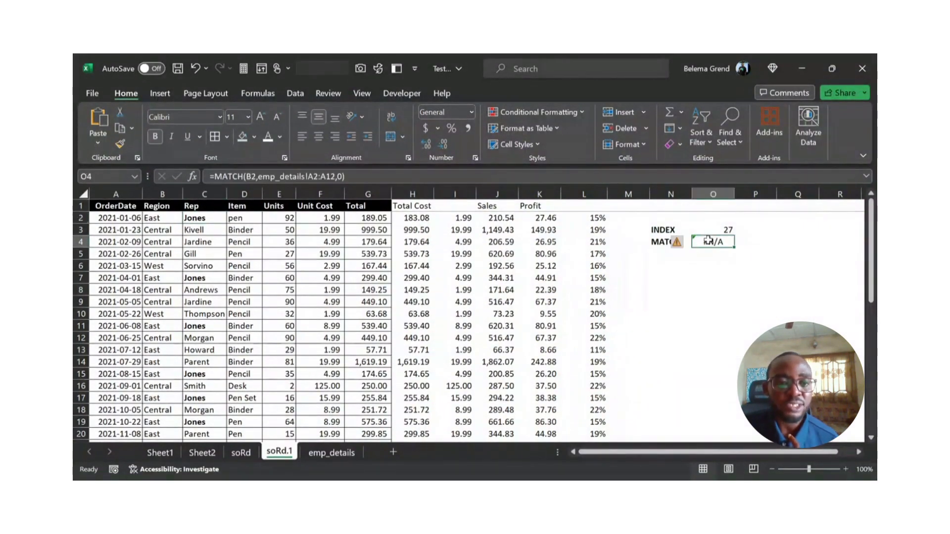
double_click(251, 177)
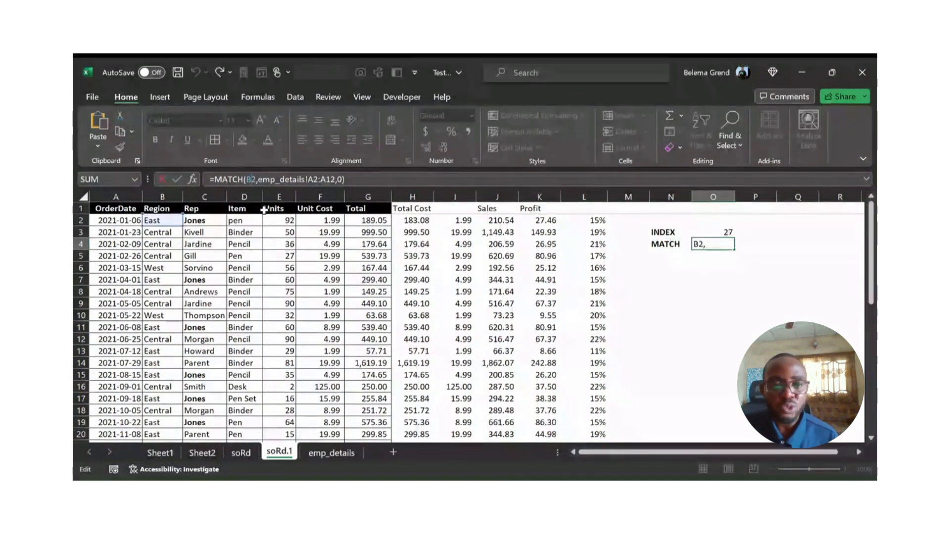
text(C2)
key(Return)
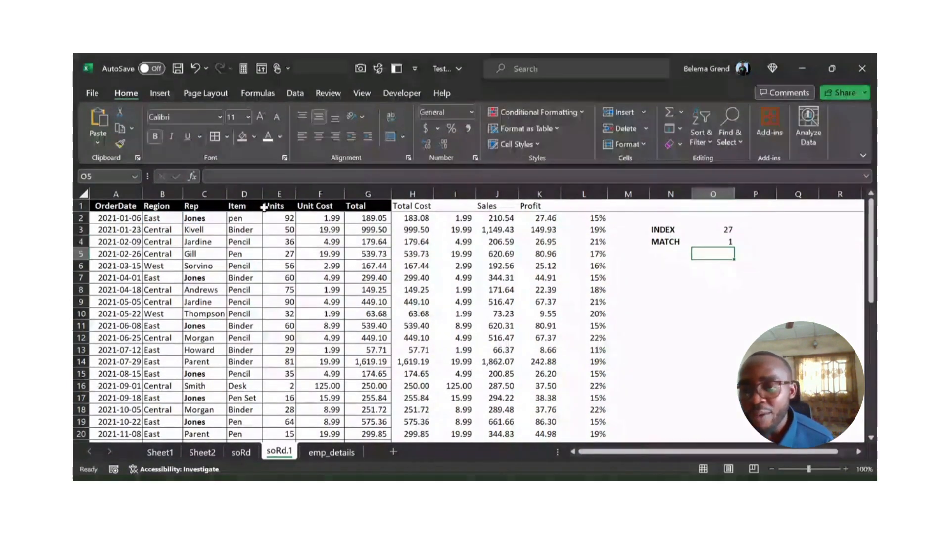
click(705, 239)
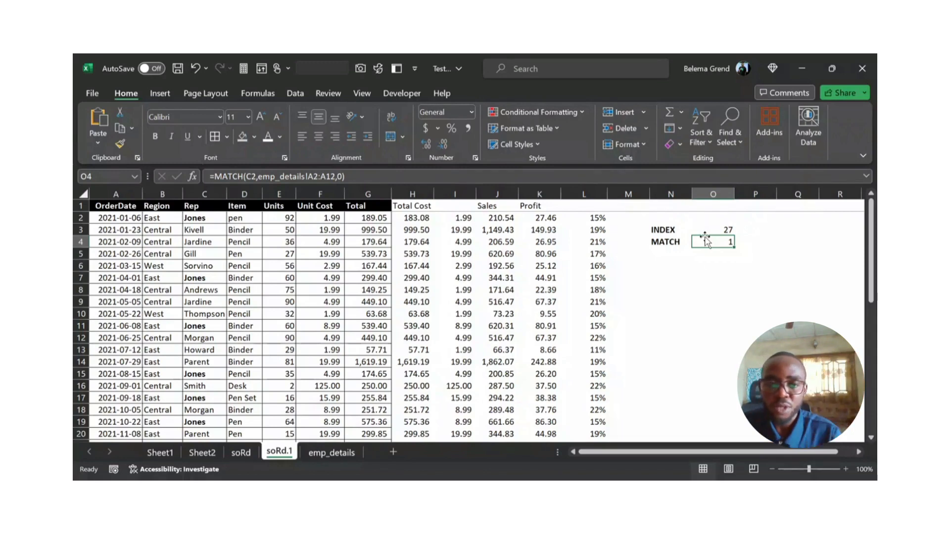
click(705, 251)
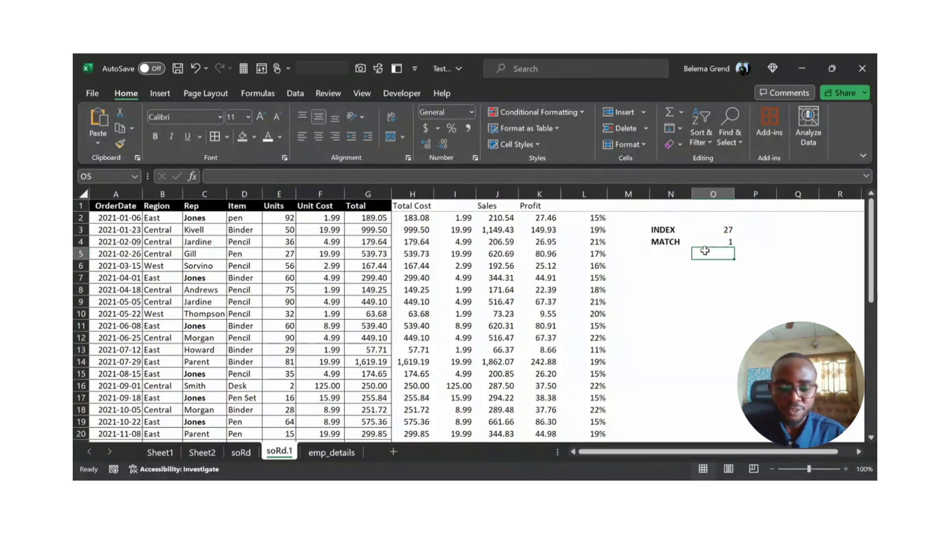
text(=mat)
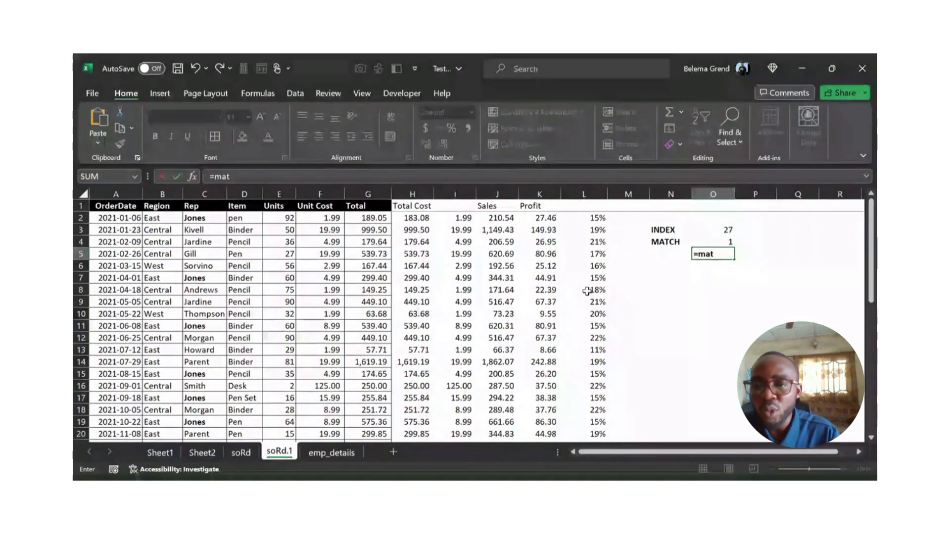
key(Escape)
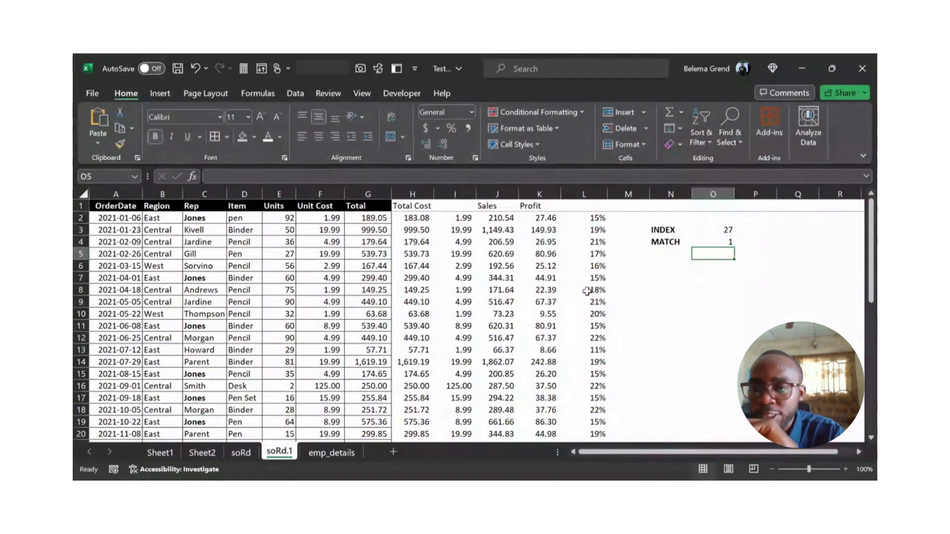
Step: Compare the MATCH result in O4 with the position of the C2 rep in the emp_details Rep column
click(724, 240)
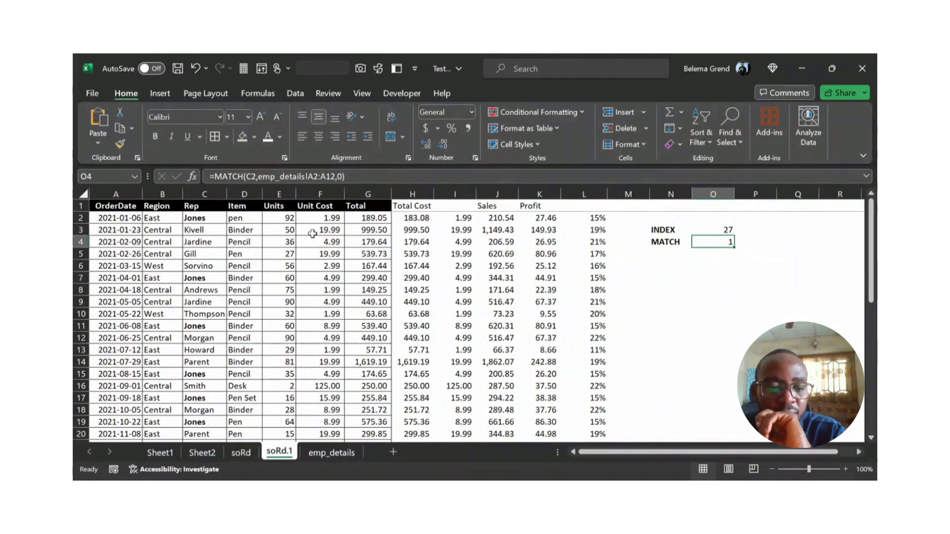
click(349, 451)
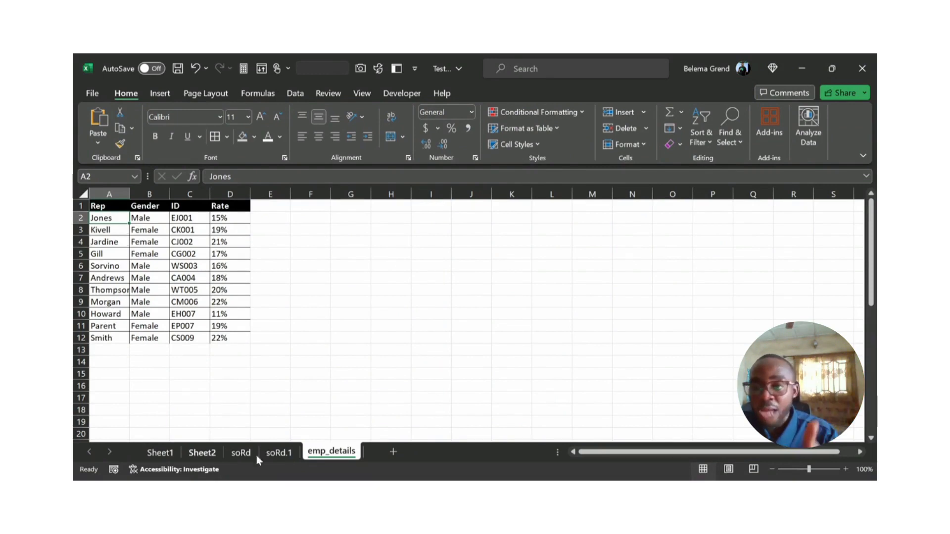
click(279, 452)
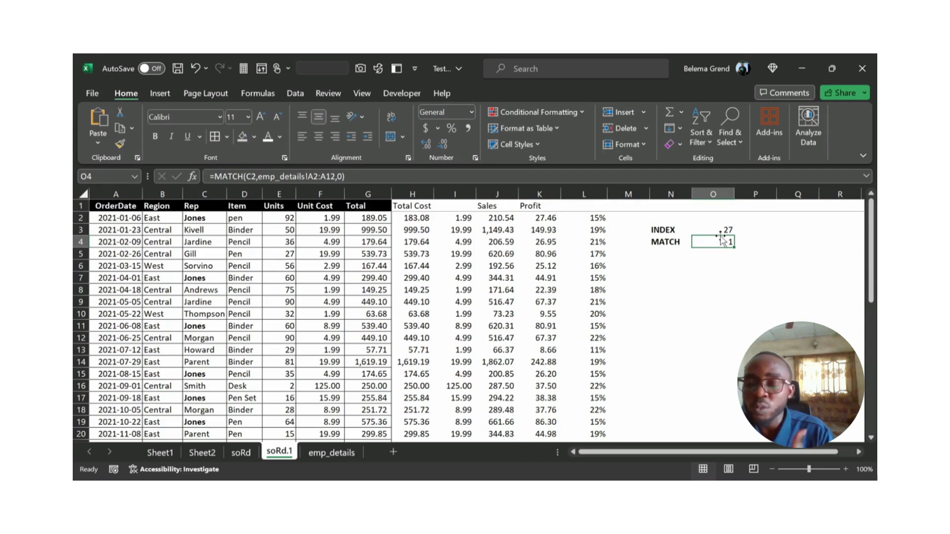
Step: Change the lookup value of the MATCH formula in O4 to C6
click(252, 176)
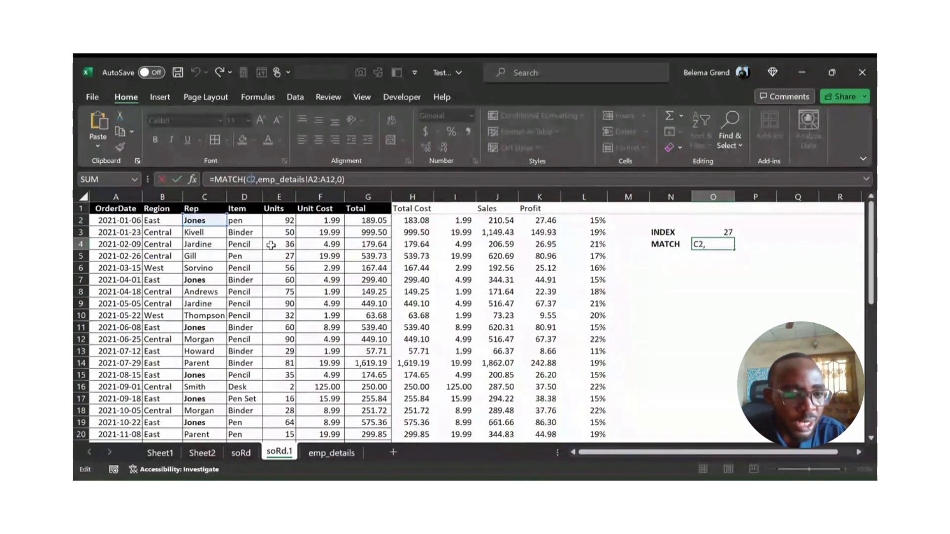
key(BackSpace)
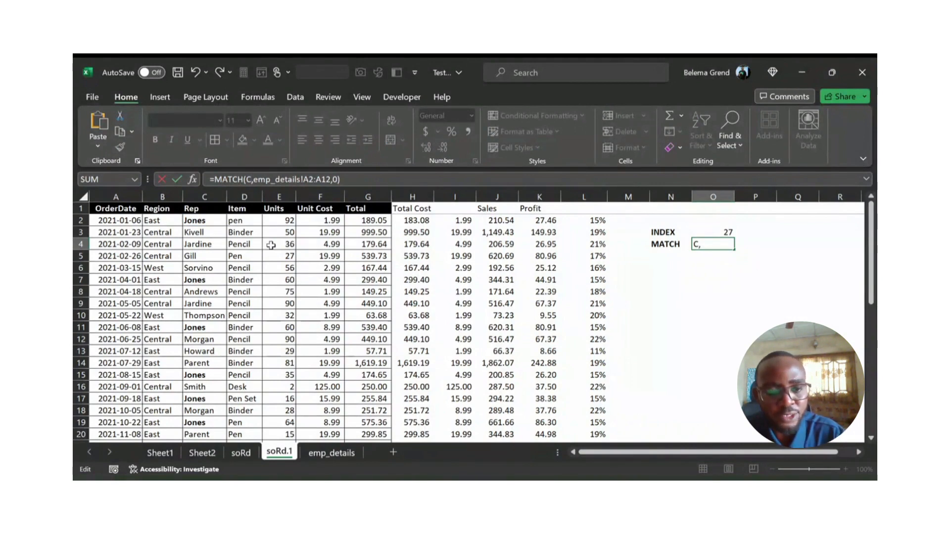
text(6)
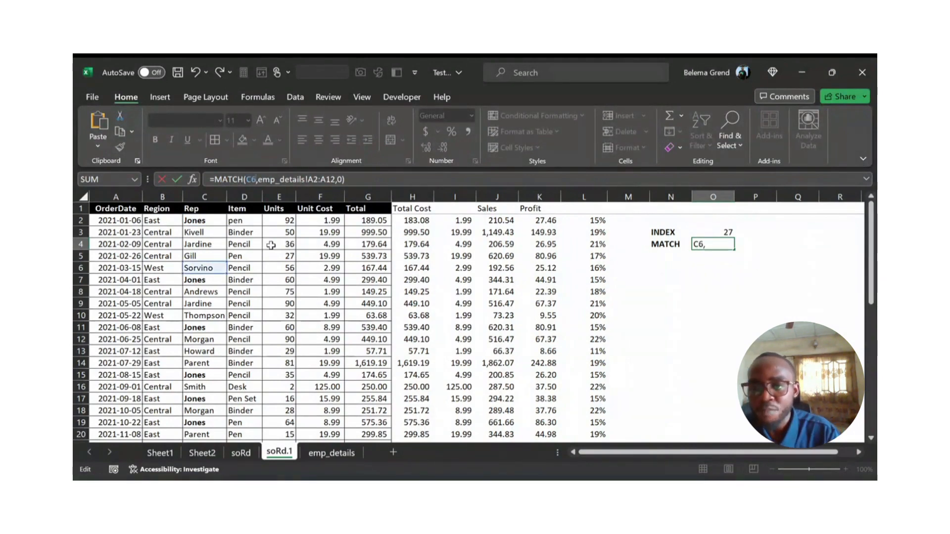
key(Return)
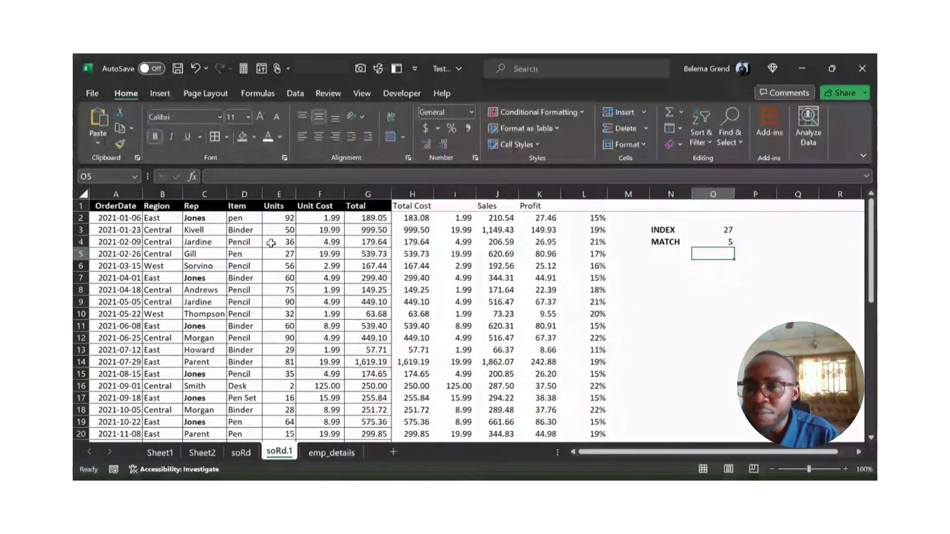
Step: Trace the emp_details Rep column down to A6 and compare that position with the MATCH result in O4 of soRd.1
click(716, 242)
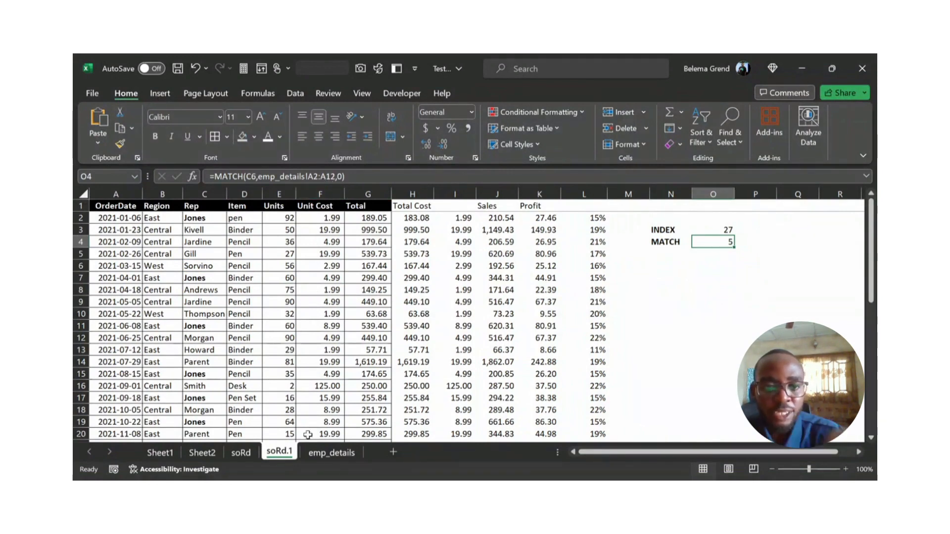
click(313, 454)
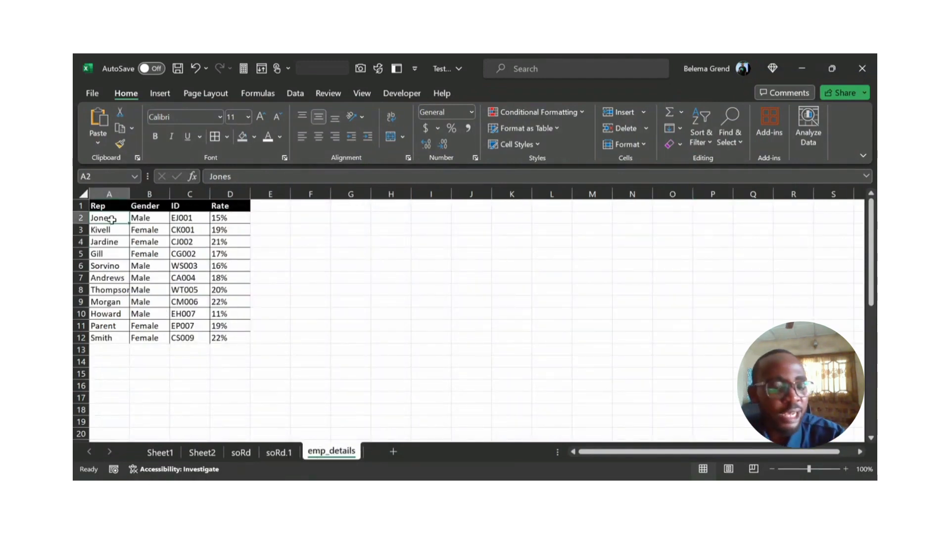
key(Down)
key(Down)
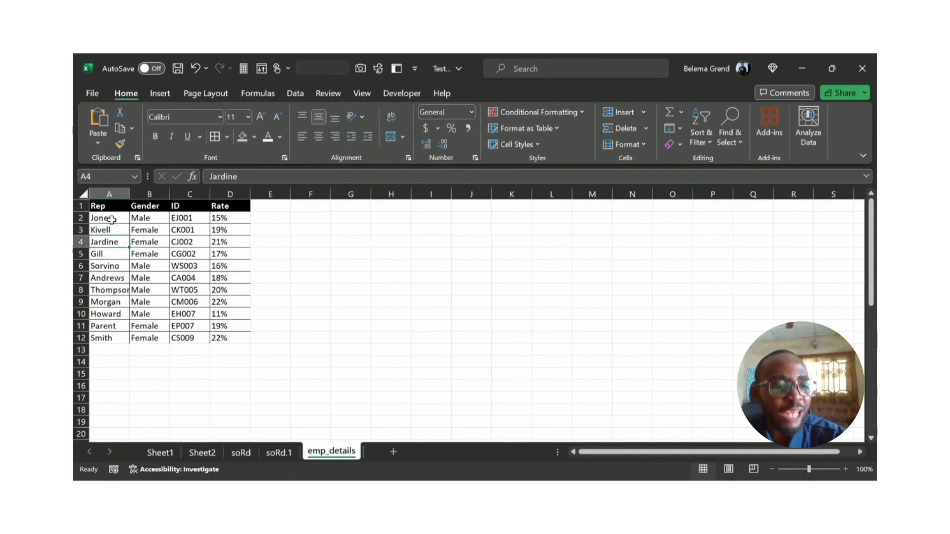
key(Down)
key(Down)
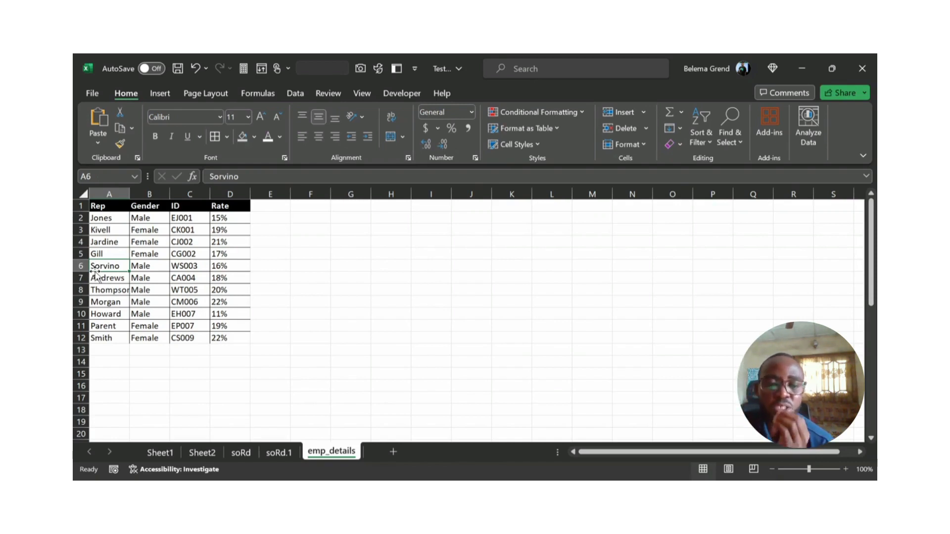
click(276, 452)
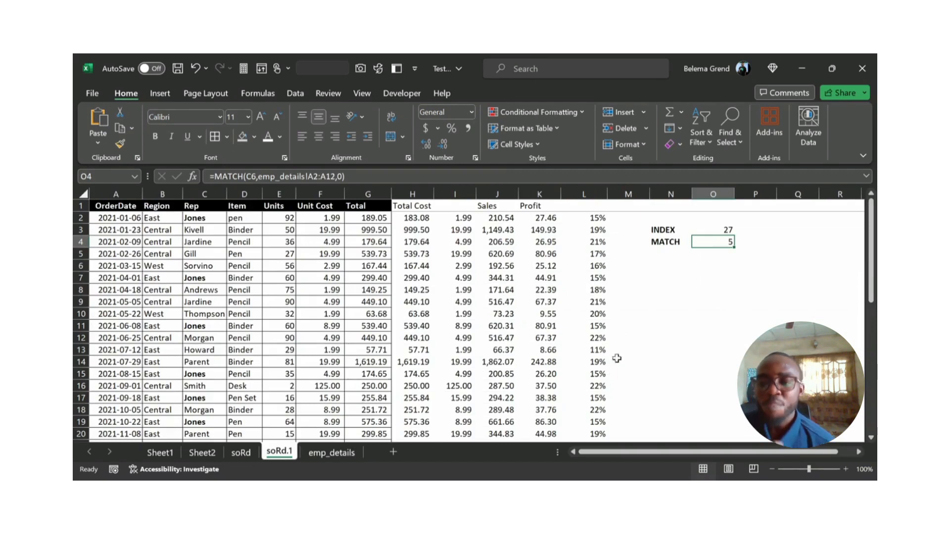
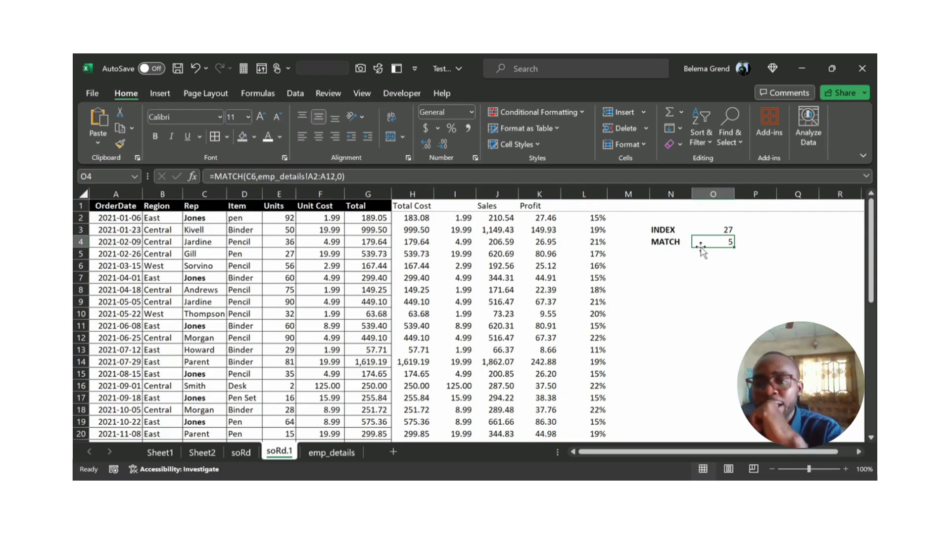
Step: Examine the row and column arguments of the INDEX formula in O3, and check the VLOOKUP formula in L2
click(696, 228)
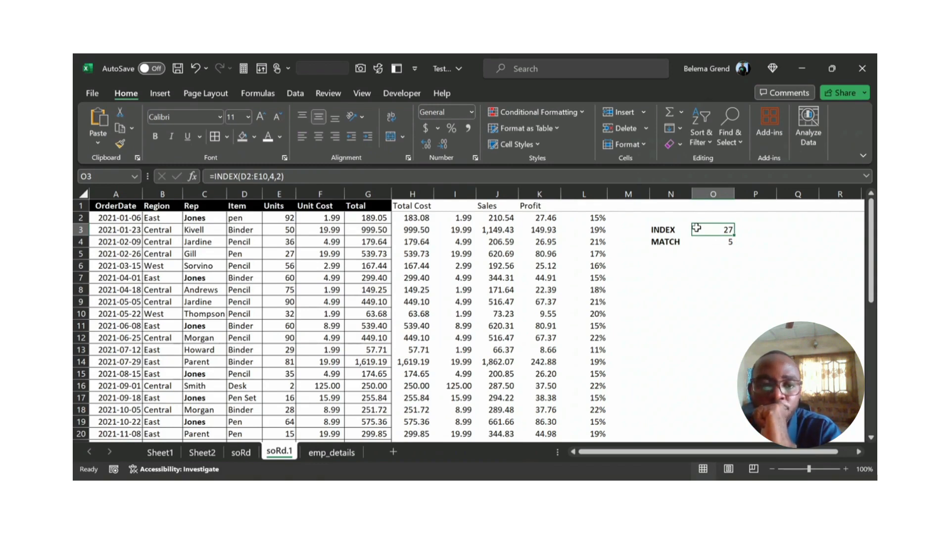
click(273, 180)
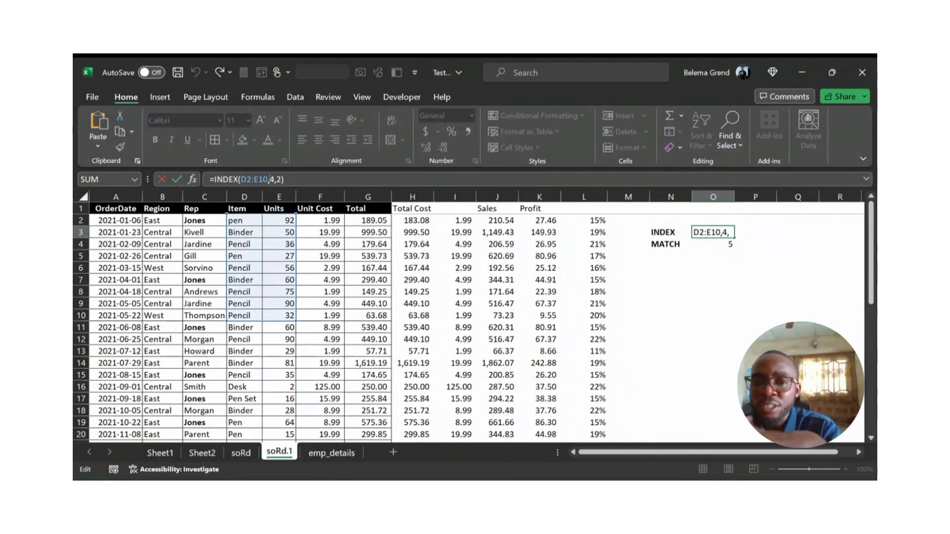
click(275, 179)
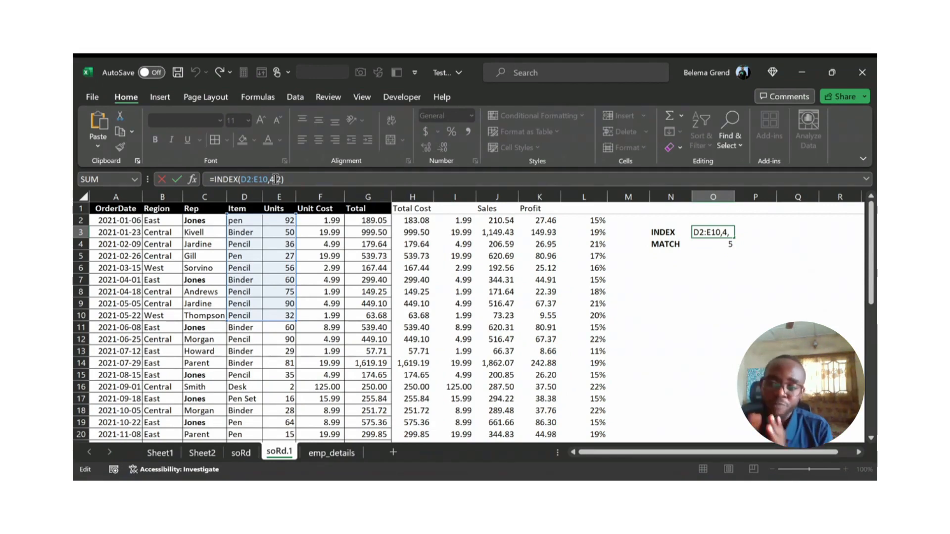
key(ctrl+Return)
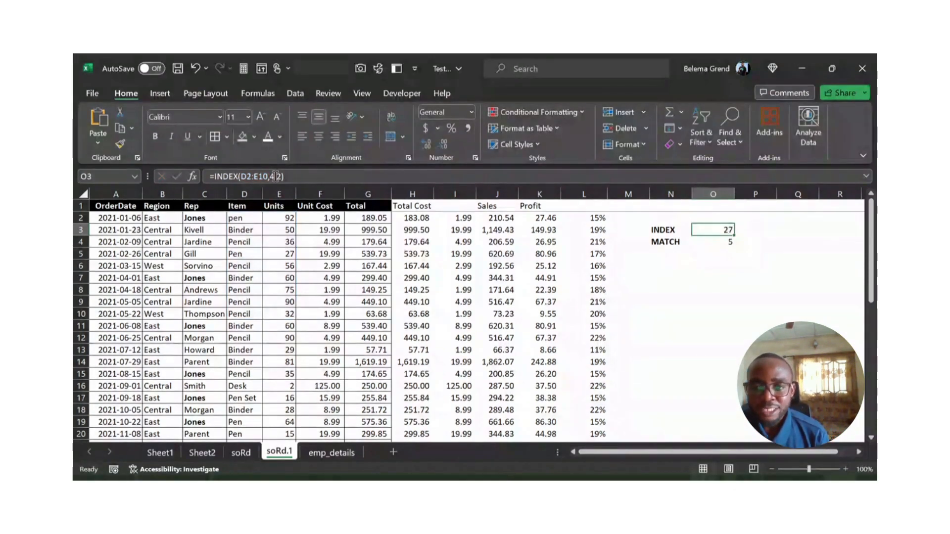
click(579, 218)
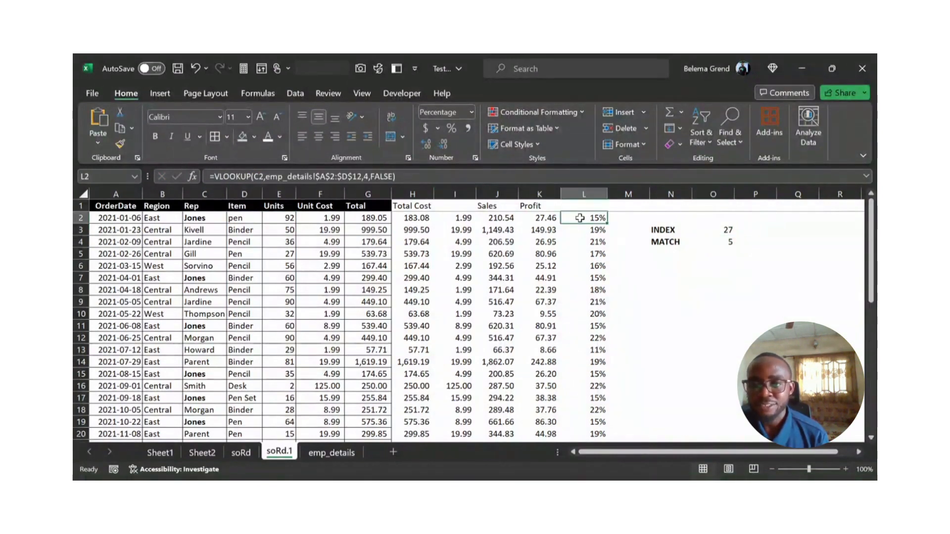
Step: Start an INDEX formula in M2 of soRd.1 with the emp_details Rate range D2:D12 as its array
click(638, 221)
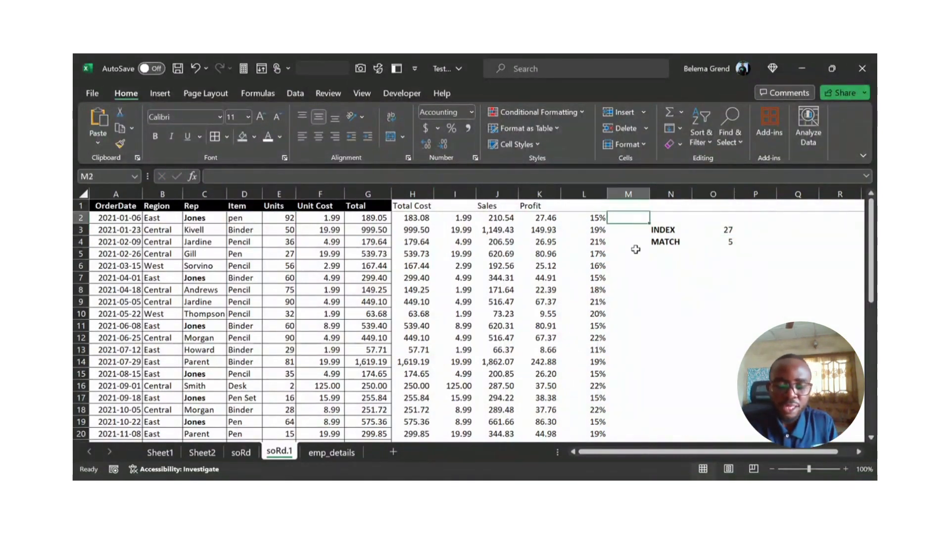
text(=inx)
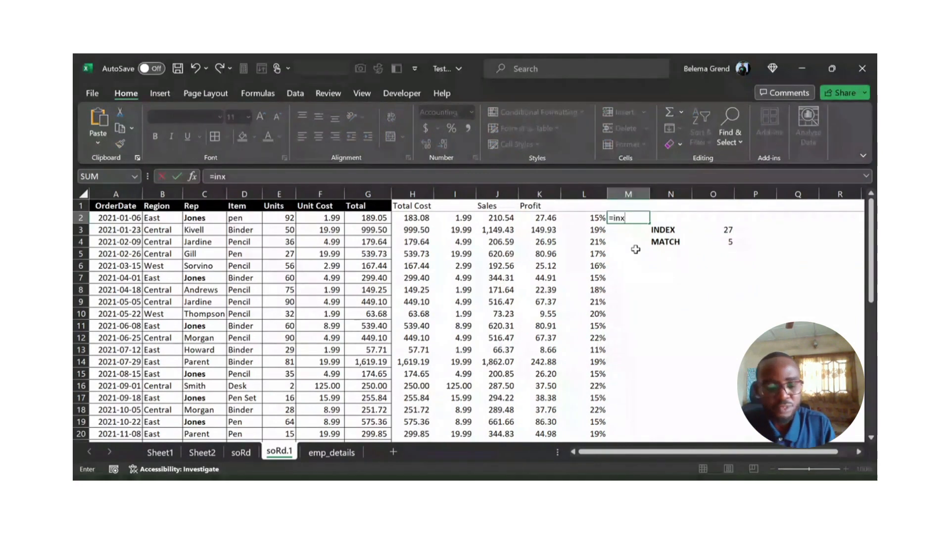
key(BackSpace)
text(d)
key(Tab)
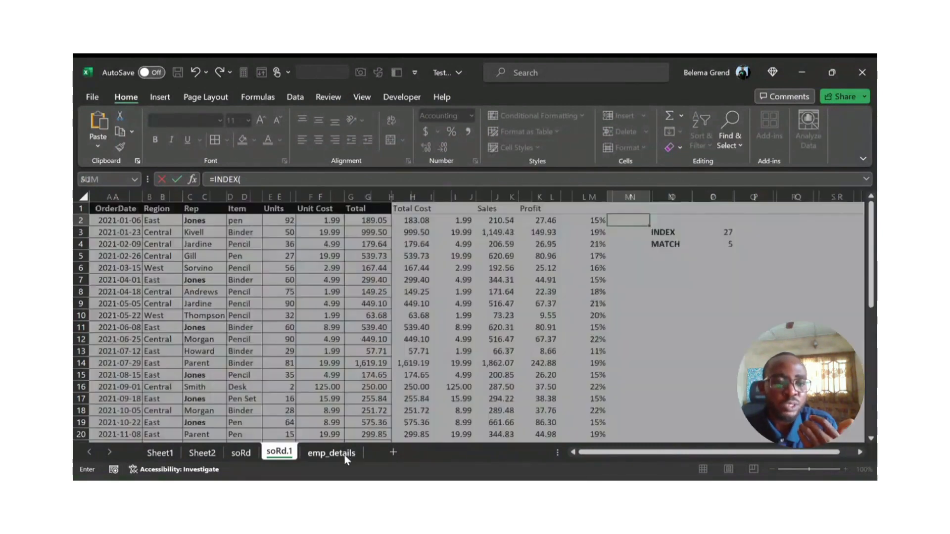
click(337, 454)
drag(220, 224, 217, 341)
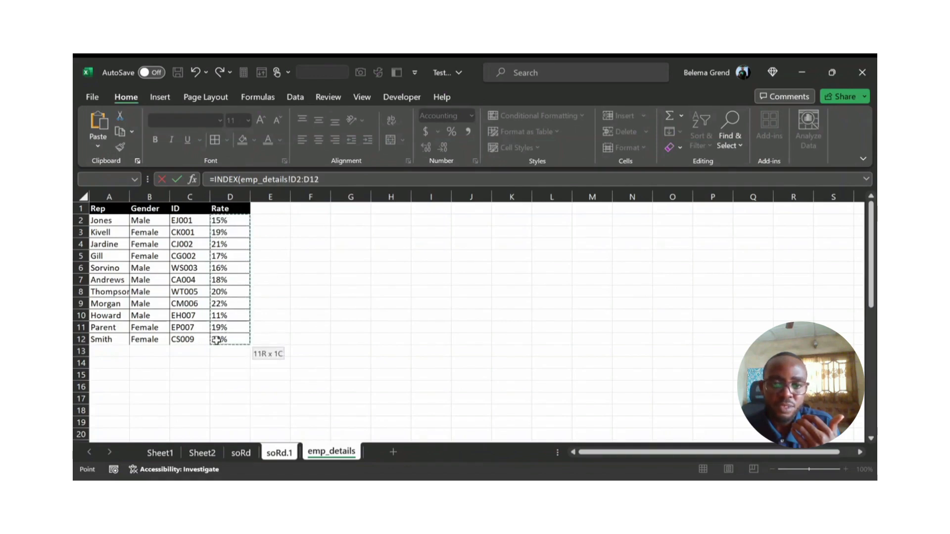
text(,)
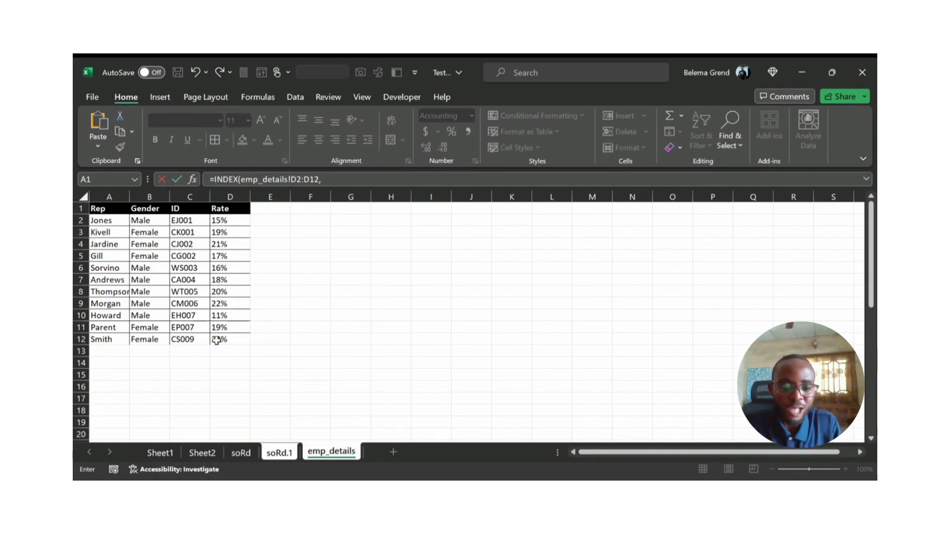
text(ma)
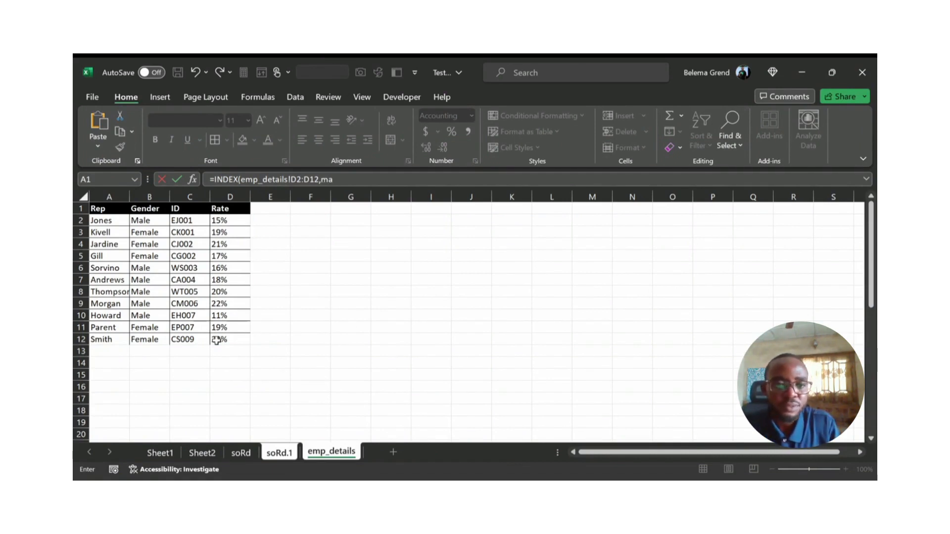
text(t)
Step: Nest a MATCH function as the INDEX row number, with C2 of soRd.1 as its lookup value
key(Tab)
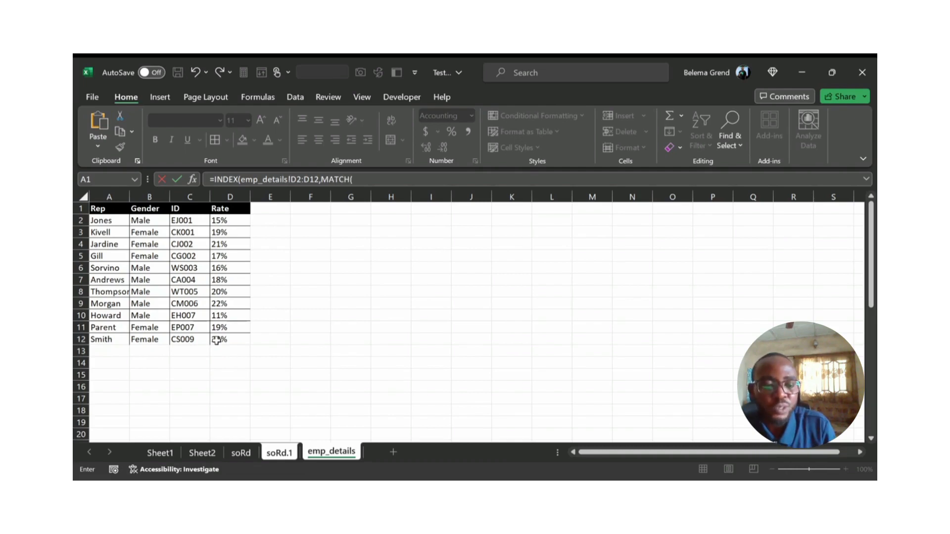
click(285, 454)
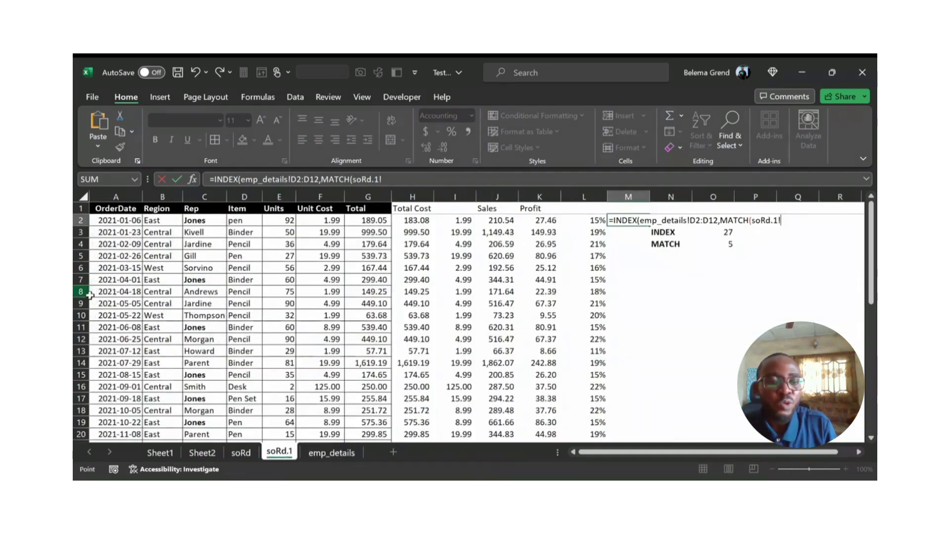
click(192, 221)
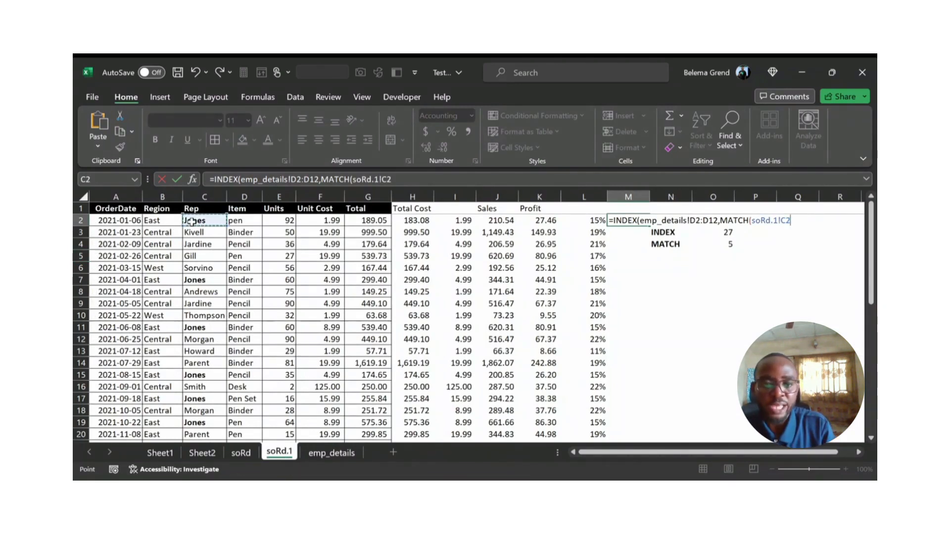
text(,)
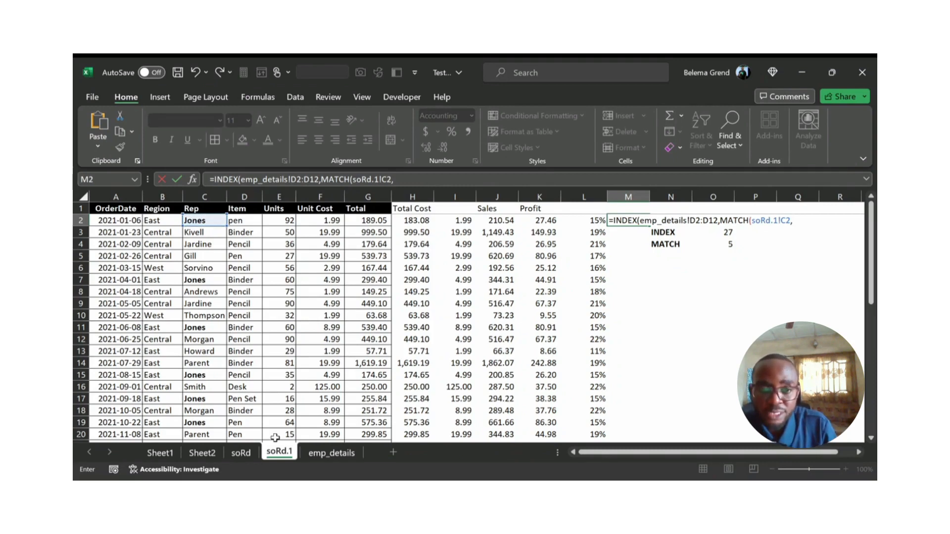
Step: Complete the MATCH with lookup array emp_details A2:A12 and match type 0, and format M2 as a percentage
click(326, 453)
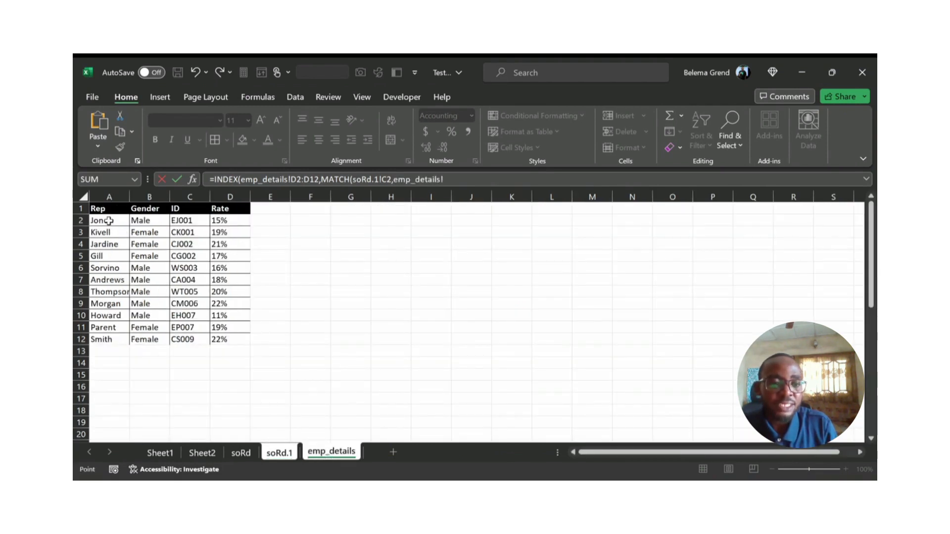
drag(105, 220, 86, 339)
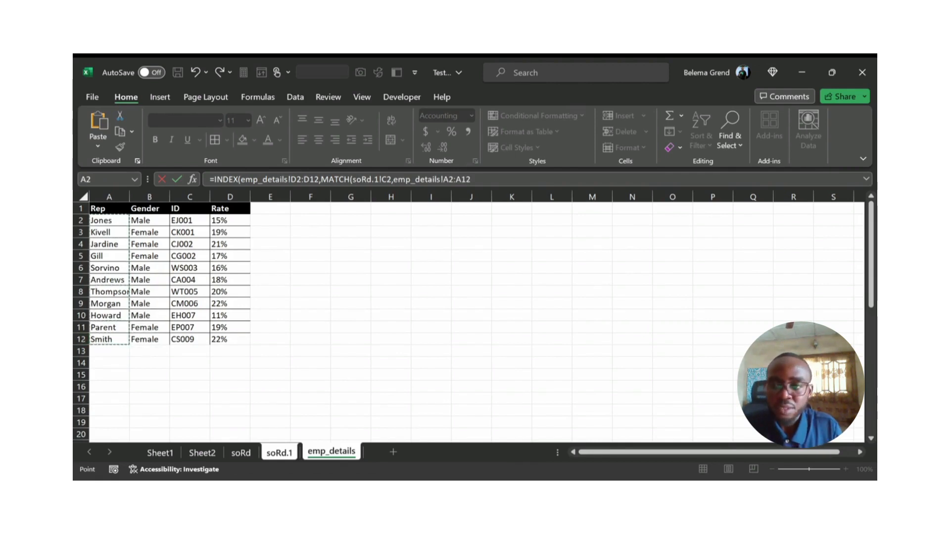
text(,)
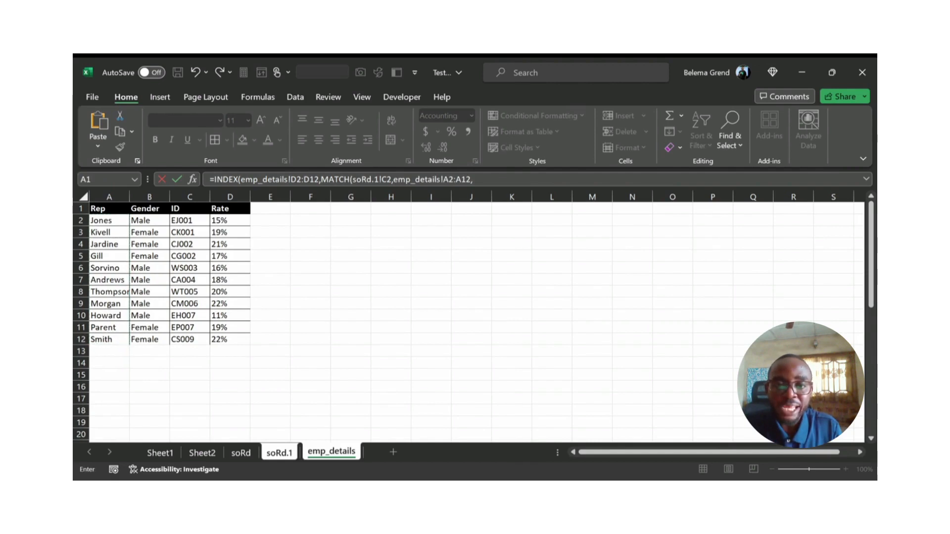
text(0)
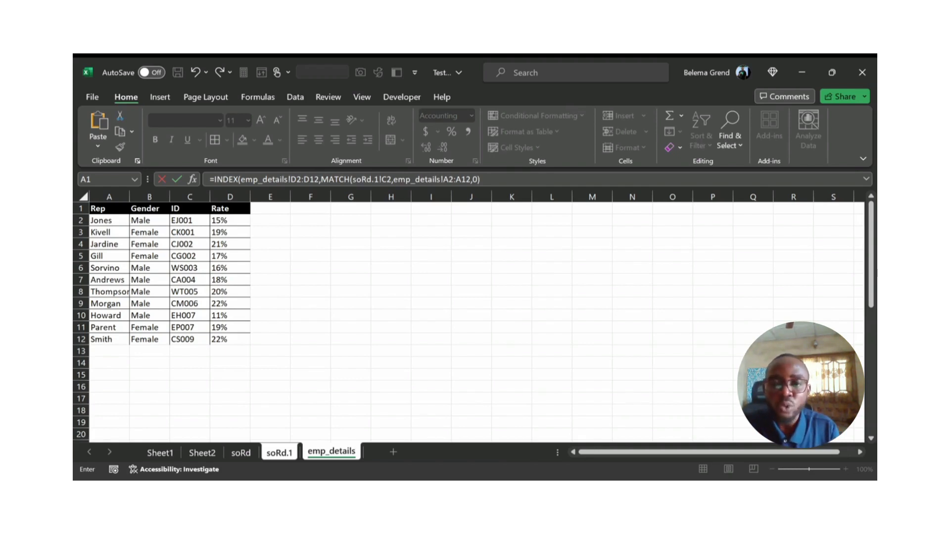
text())
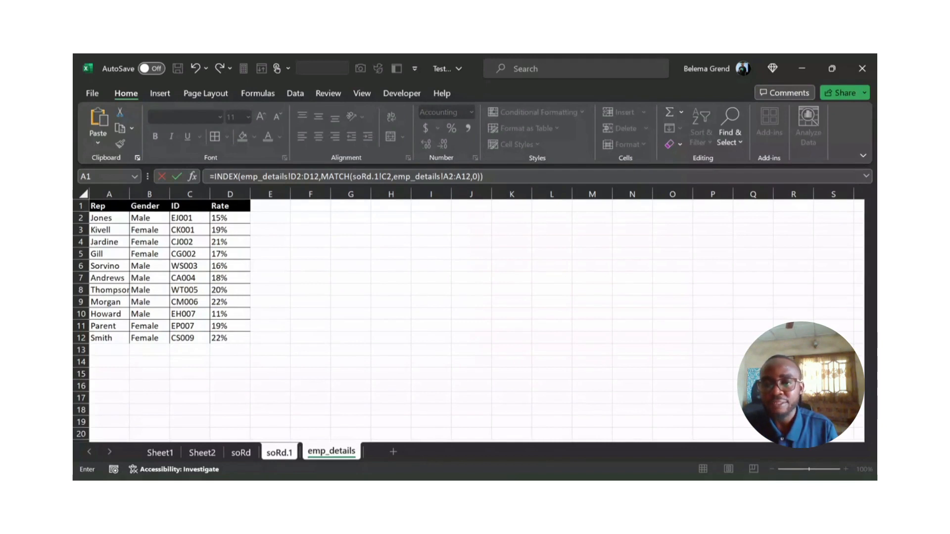
key(Return)
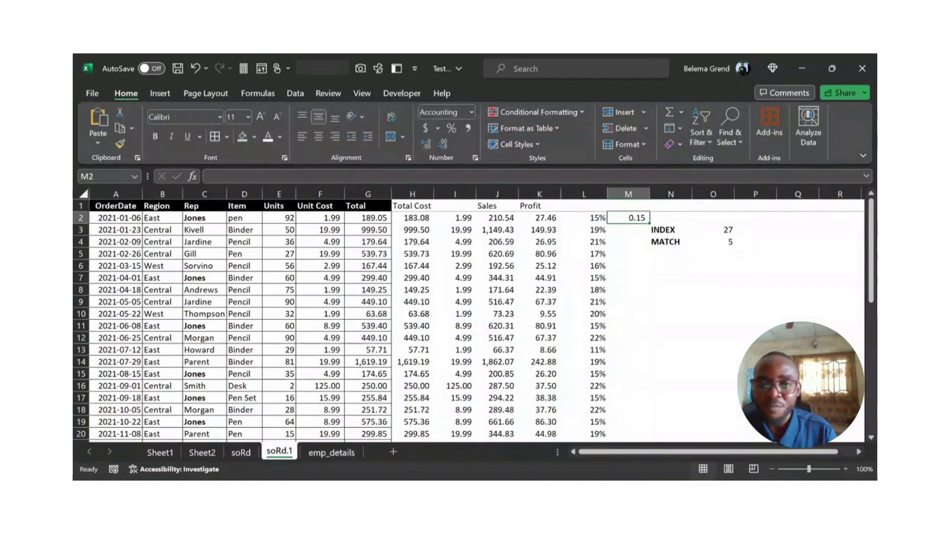
click(451, 130)
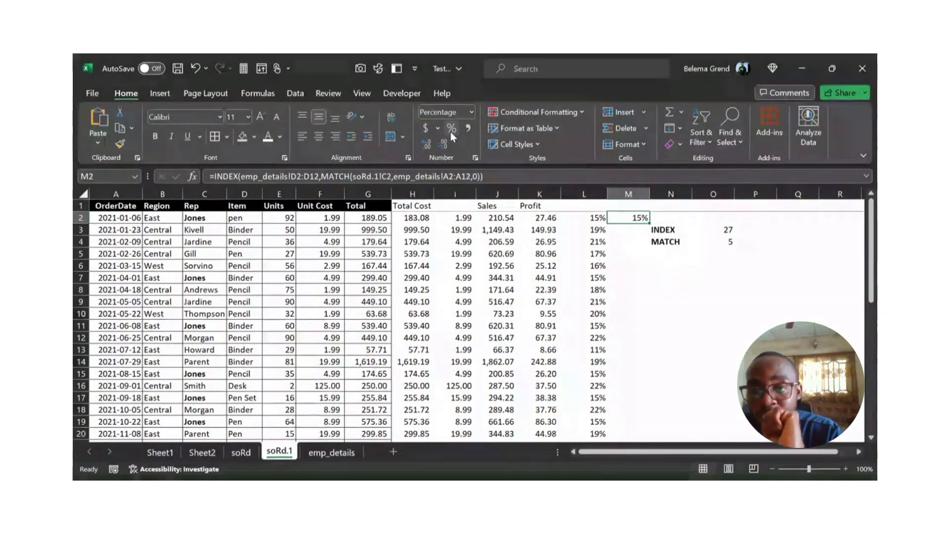
Step: Review how INDEX and MATCH combine in M2 by examining the array range and the nested MATCH part of its formula
click(668, 239)
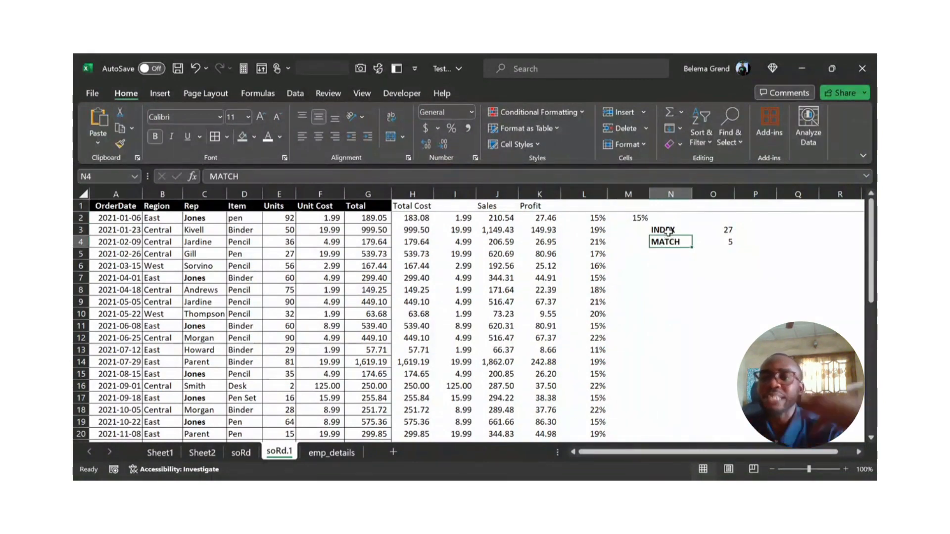
click(668, 230)
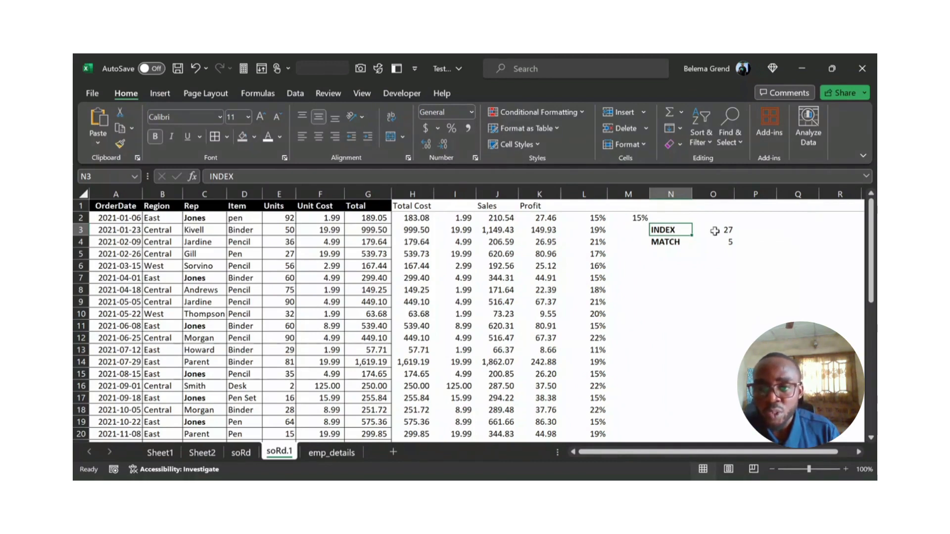
click(638, 218)
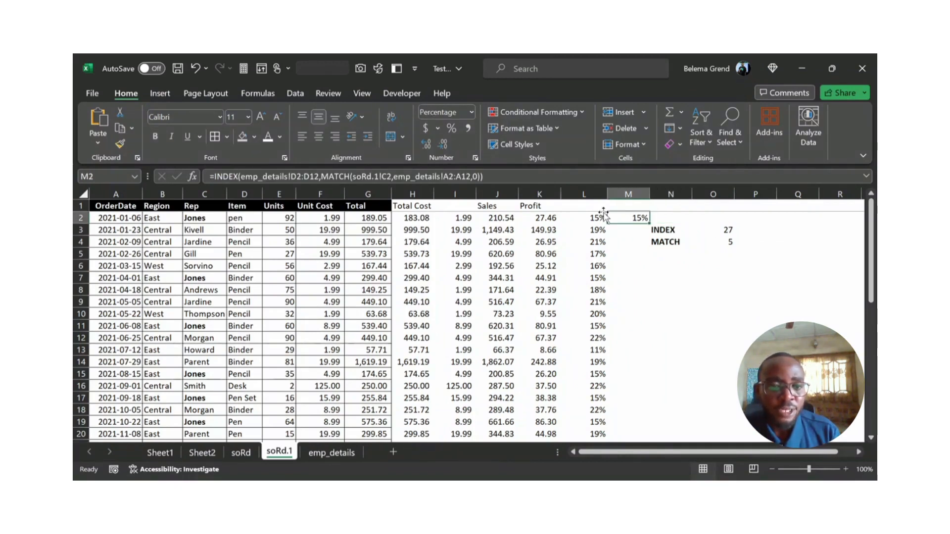
drag(241, 180, 320, 179)
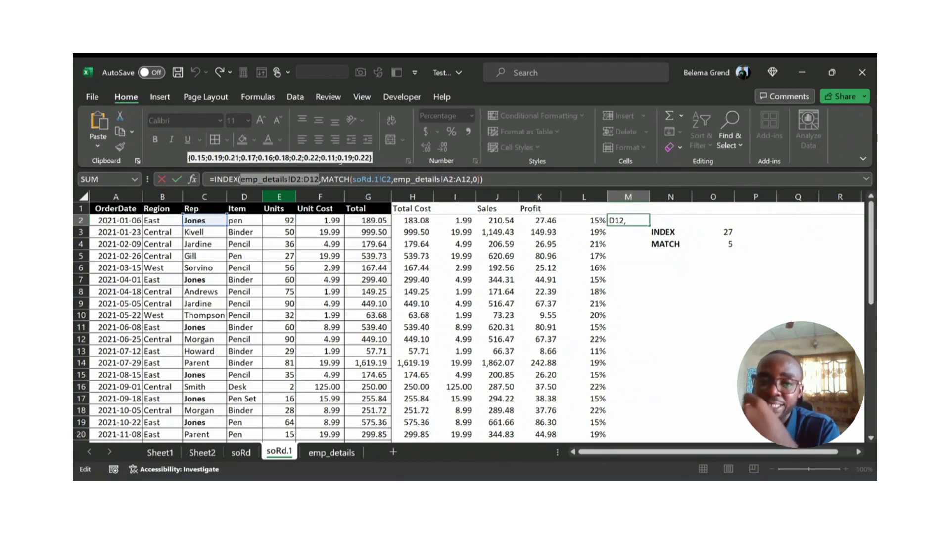
click(279, 196)
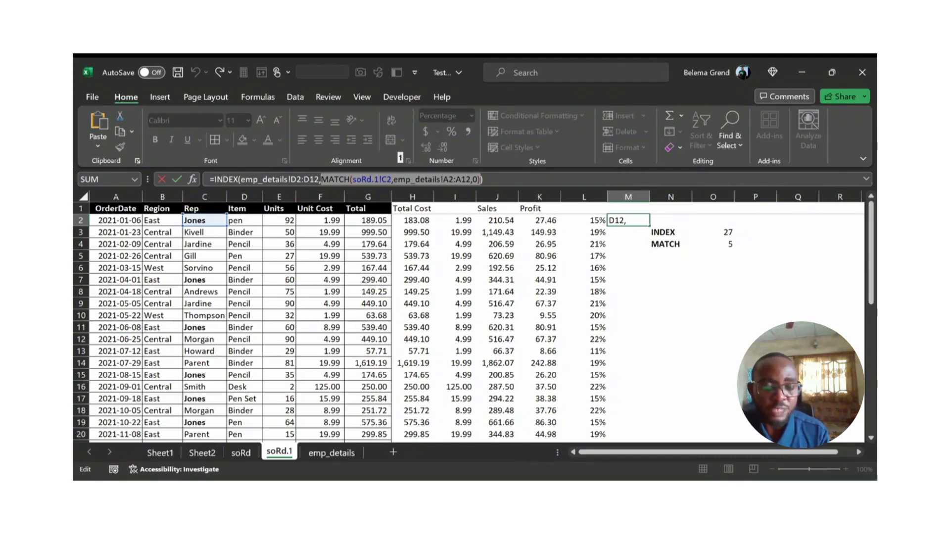
key(ctrl+Return)
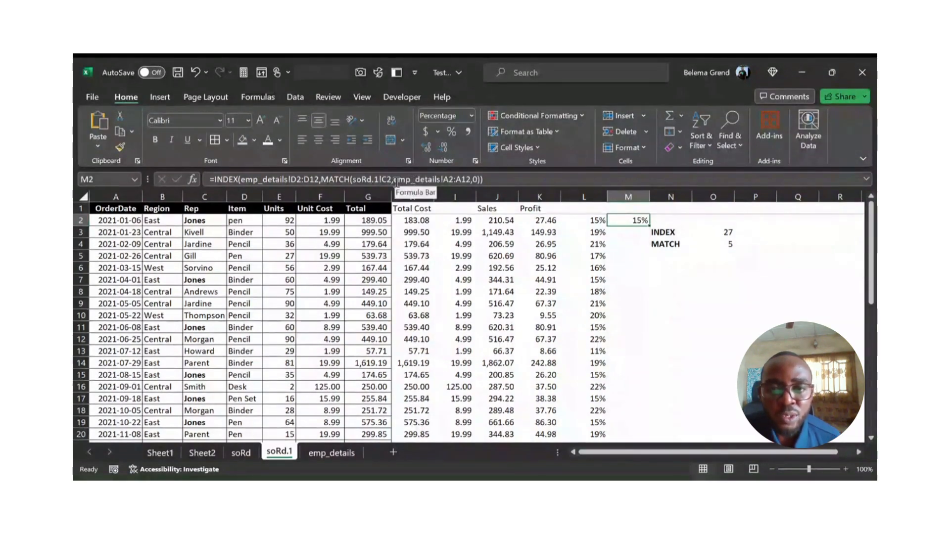
Step: Make the emp_details ranges A2:A12 and D2:D12 absolute in the M2 formula, and fill it down column M for all sales records
drag(395, 180, 471, 176)
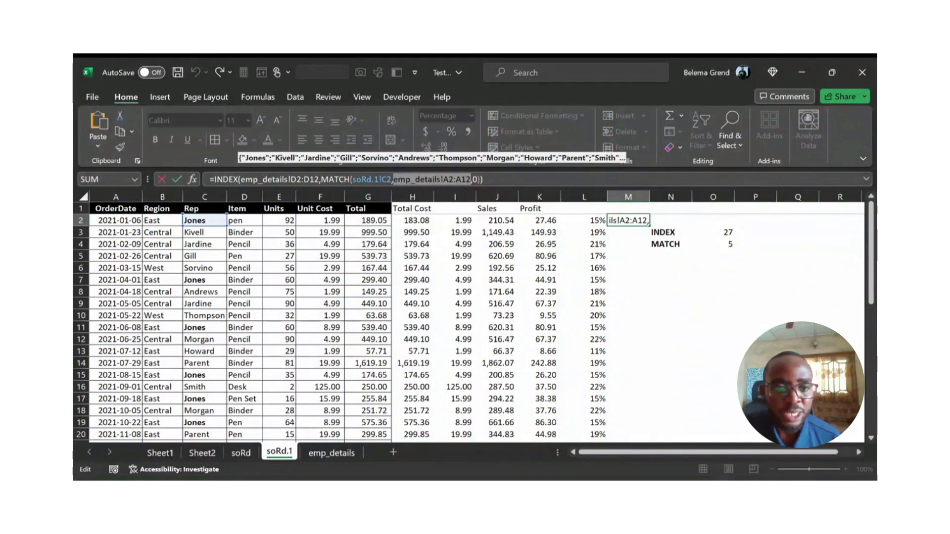
key(F4)
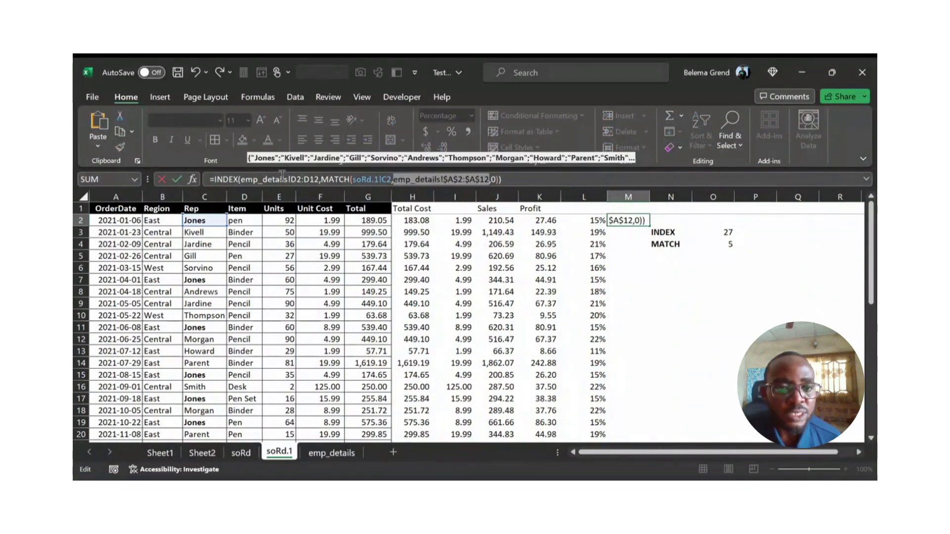
drag(241, 179, 320, 177)
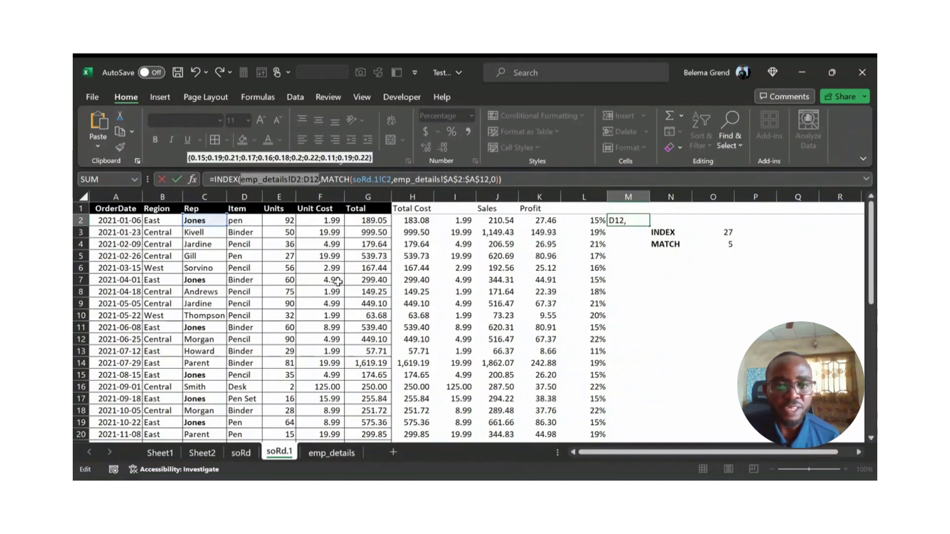
key(F4)
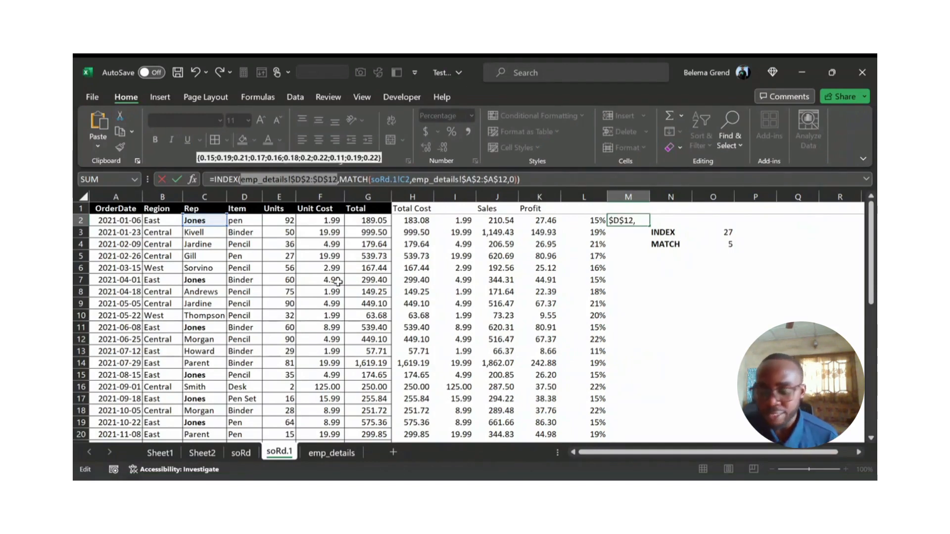
key(ctrl+Return)
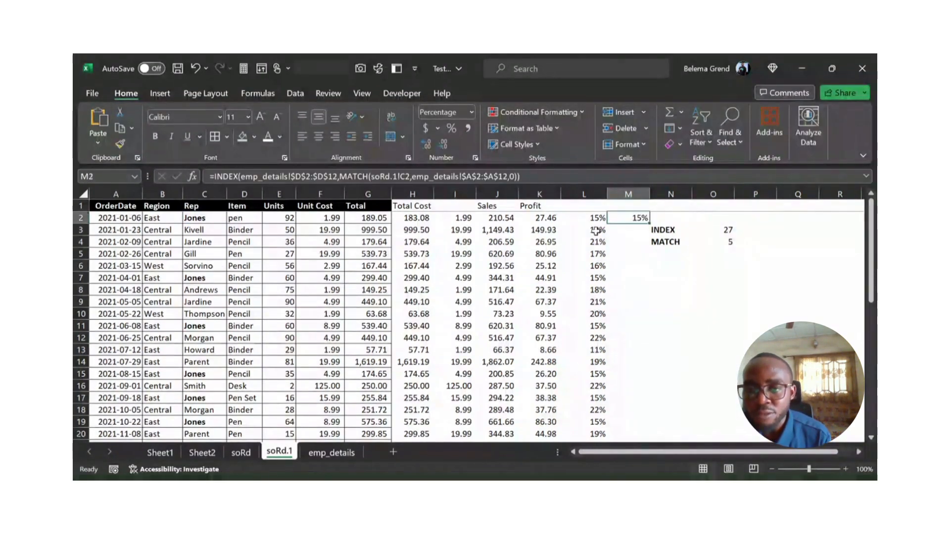
double_click(649, 223)
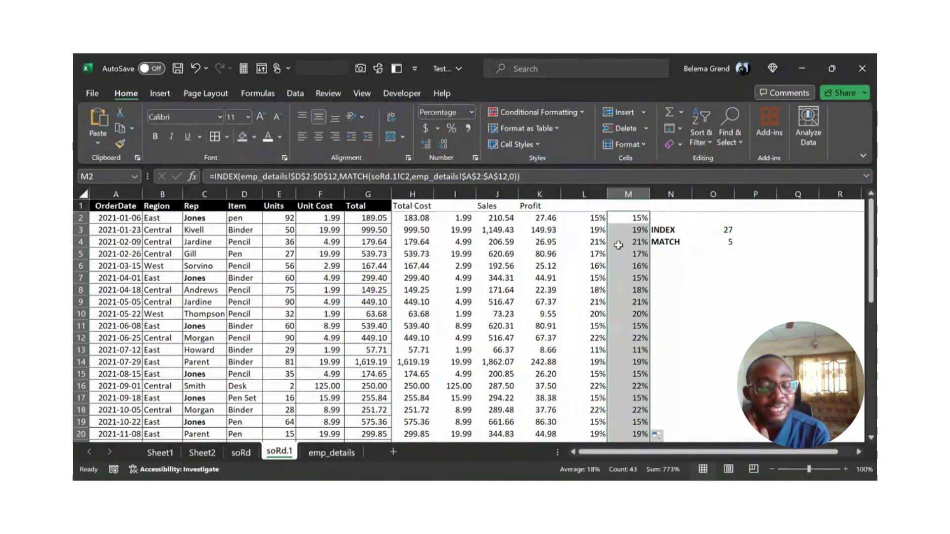
click(623, 230)
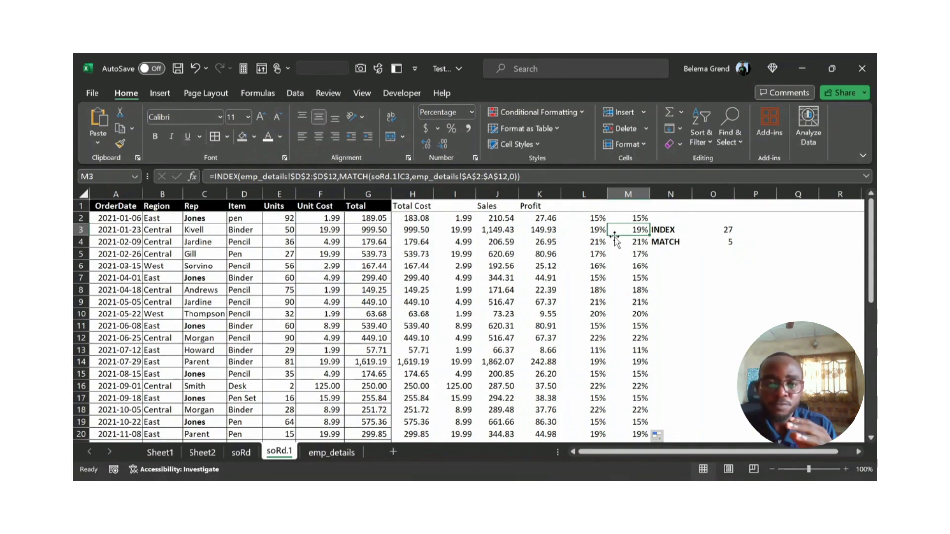
Step: Try adding 1 to the MATCH result inside the INDEX formula in M2, and undo that formula change
click(638, 219)
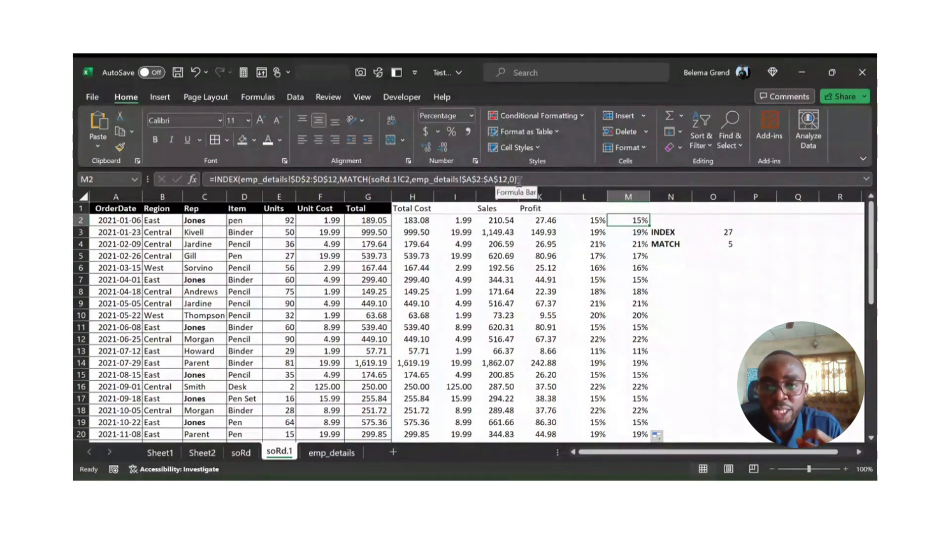
click(518, 180)
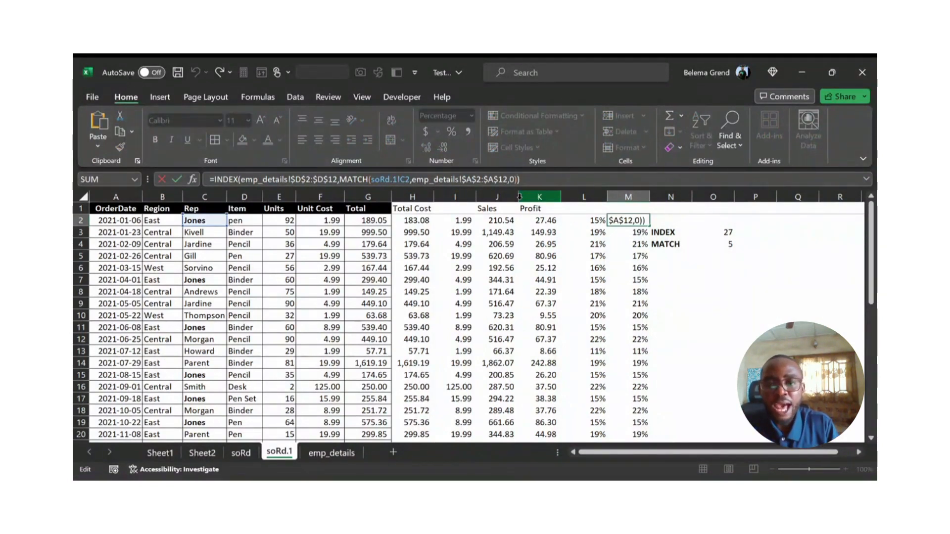
text(+1)
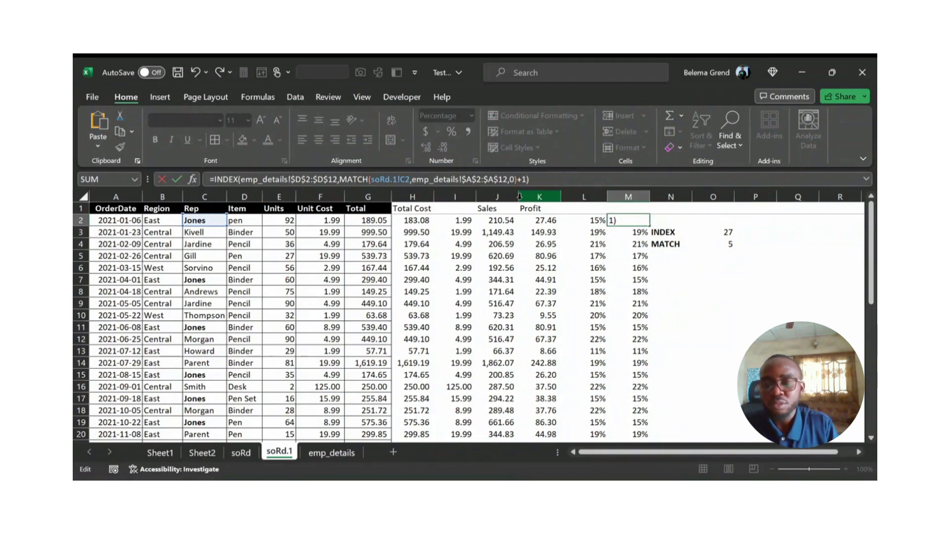
key(Return)
key(Up)
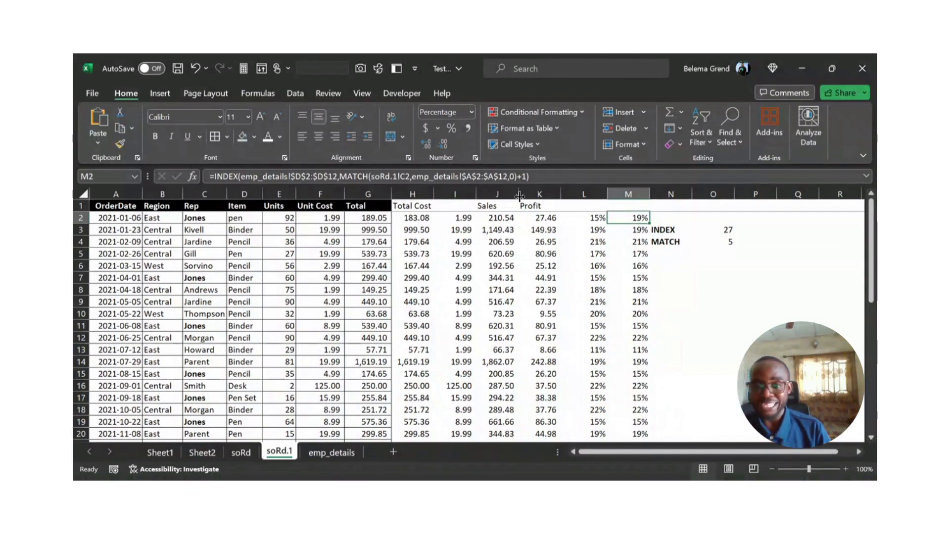
key(ctrl+z)
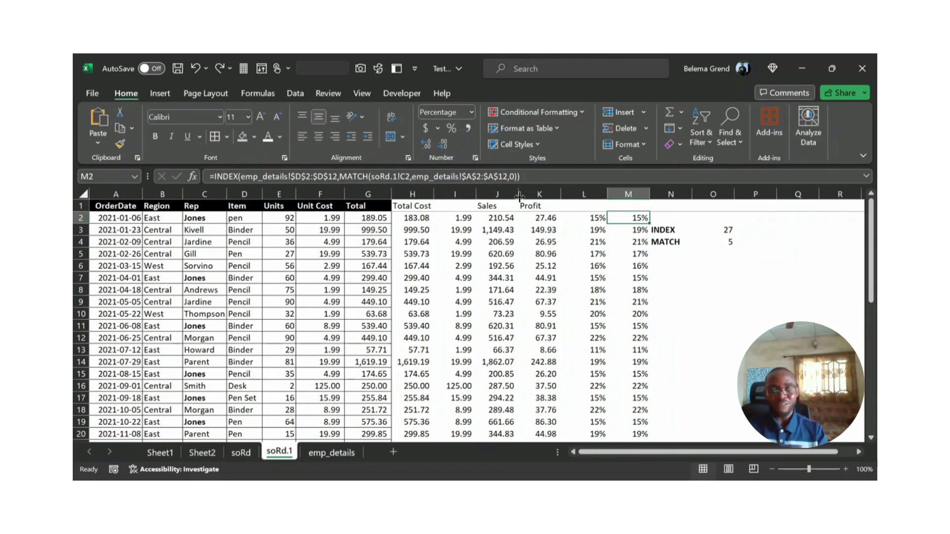
click(446, 488)
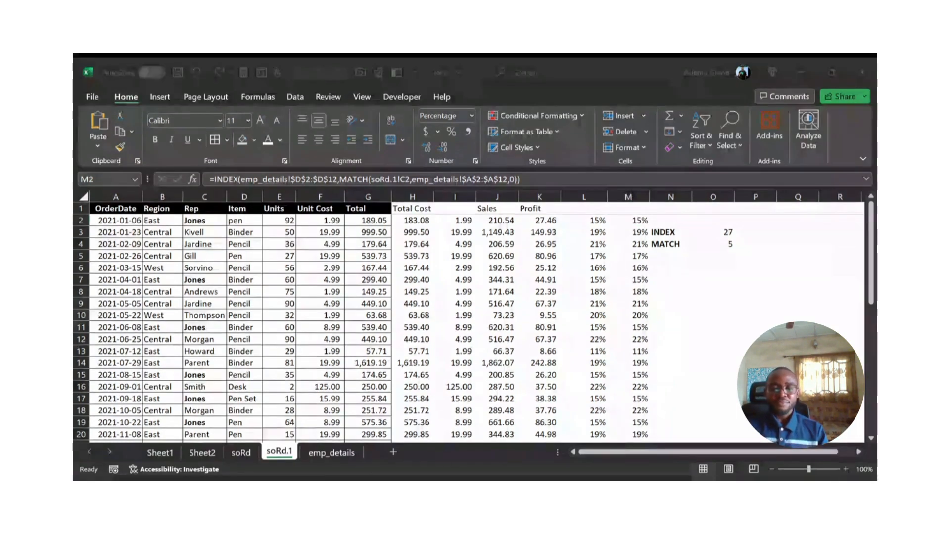